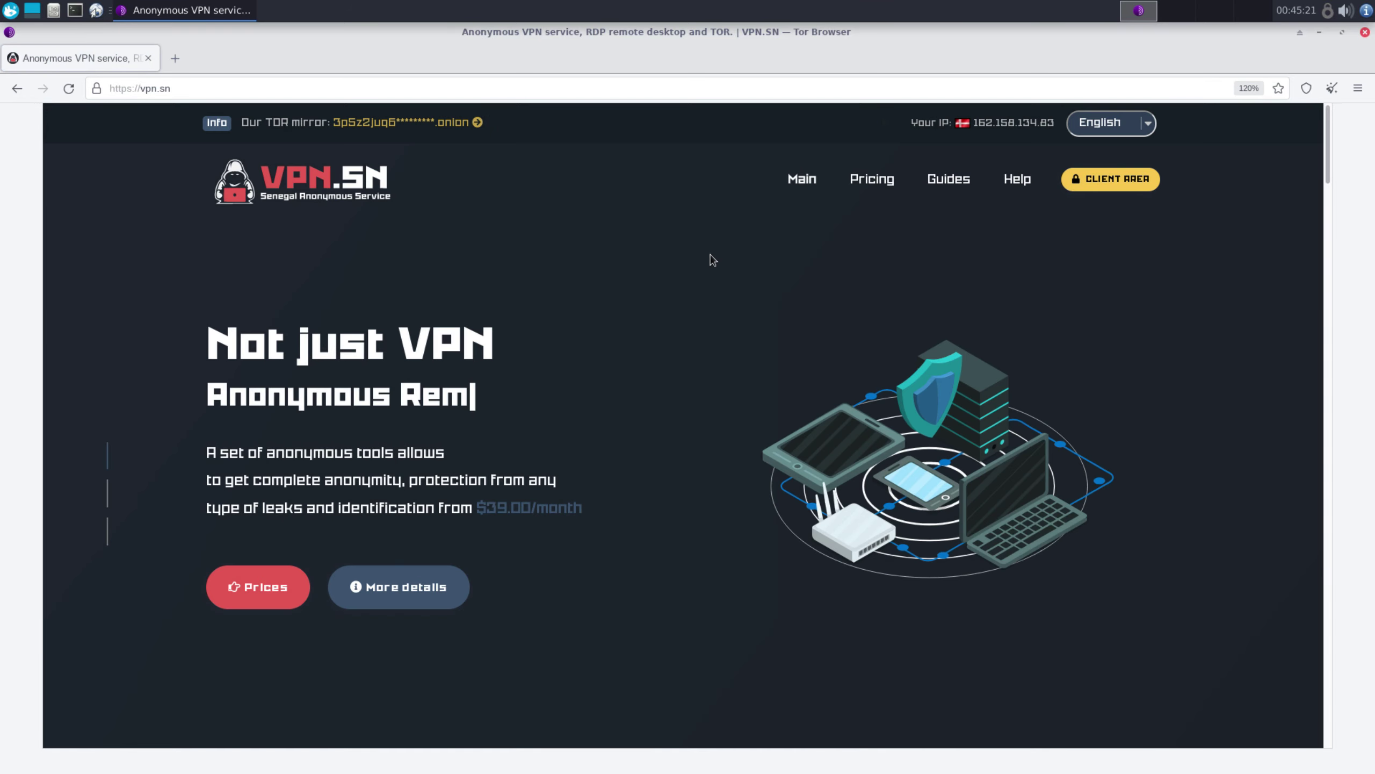
On the pricing page, raise the anonymity level slider to Level_4
click(871, 181)
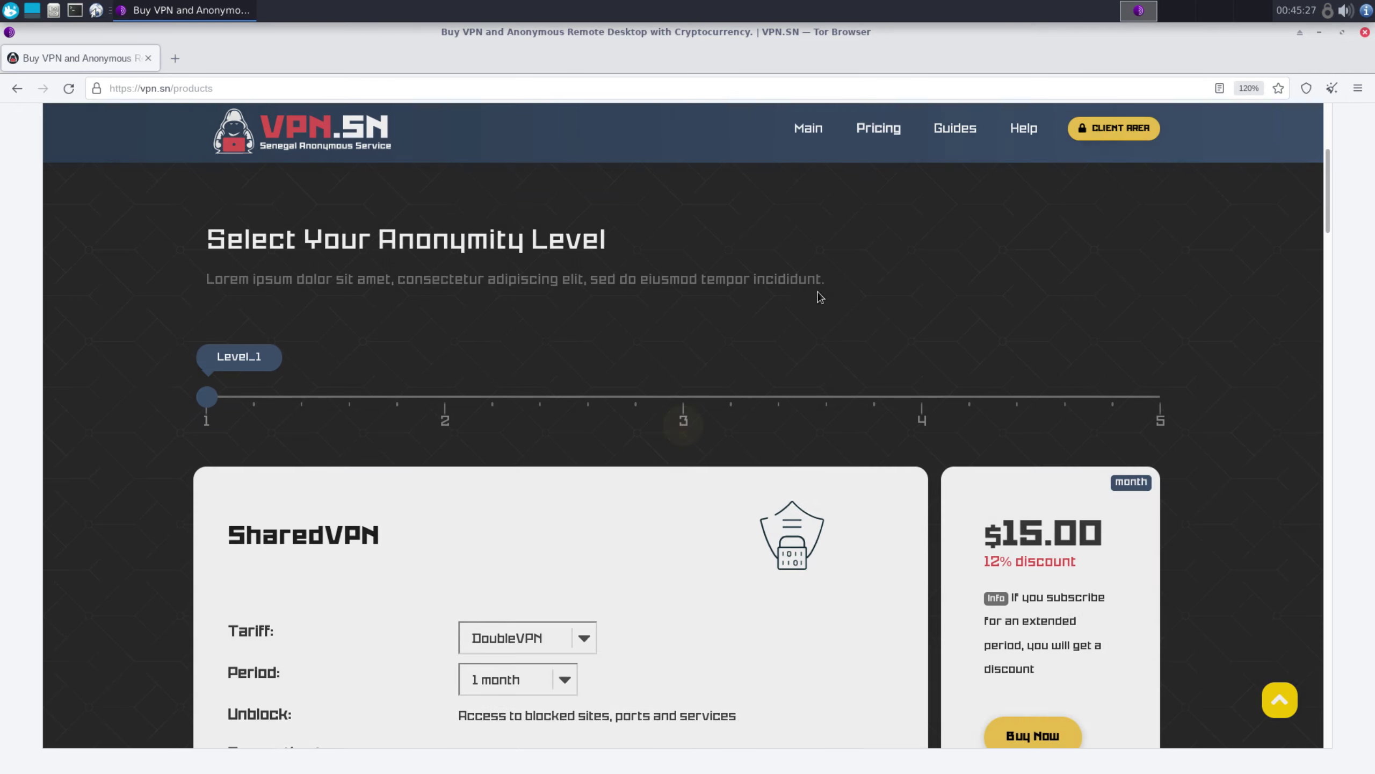
drag(265, 359, 841, 343)
scroll(794, 313, down, 1)
scroll(794, 313, down, 4)
Choose the DoubleVPN tariff with Czech Republic and Netherlands as the VPN locations
click(584, 341)
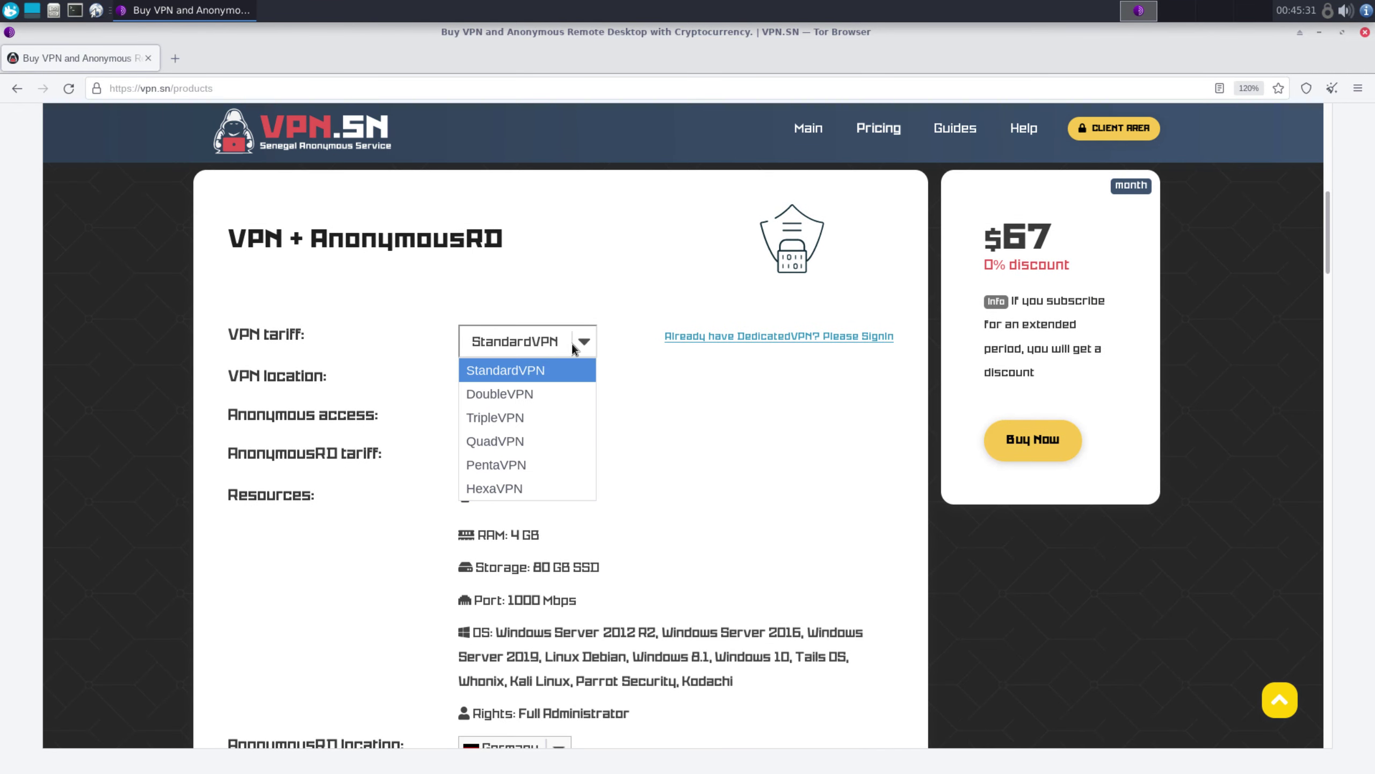
click(563, 392)
click(583, 380)
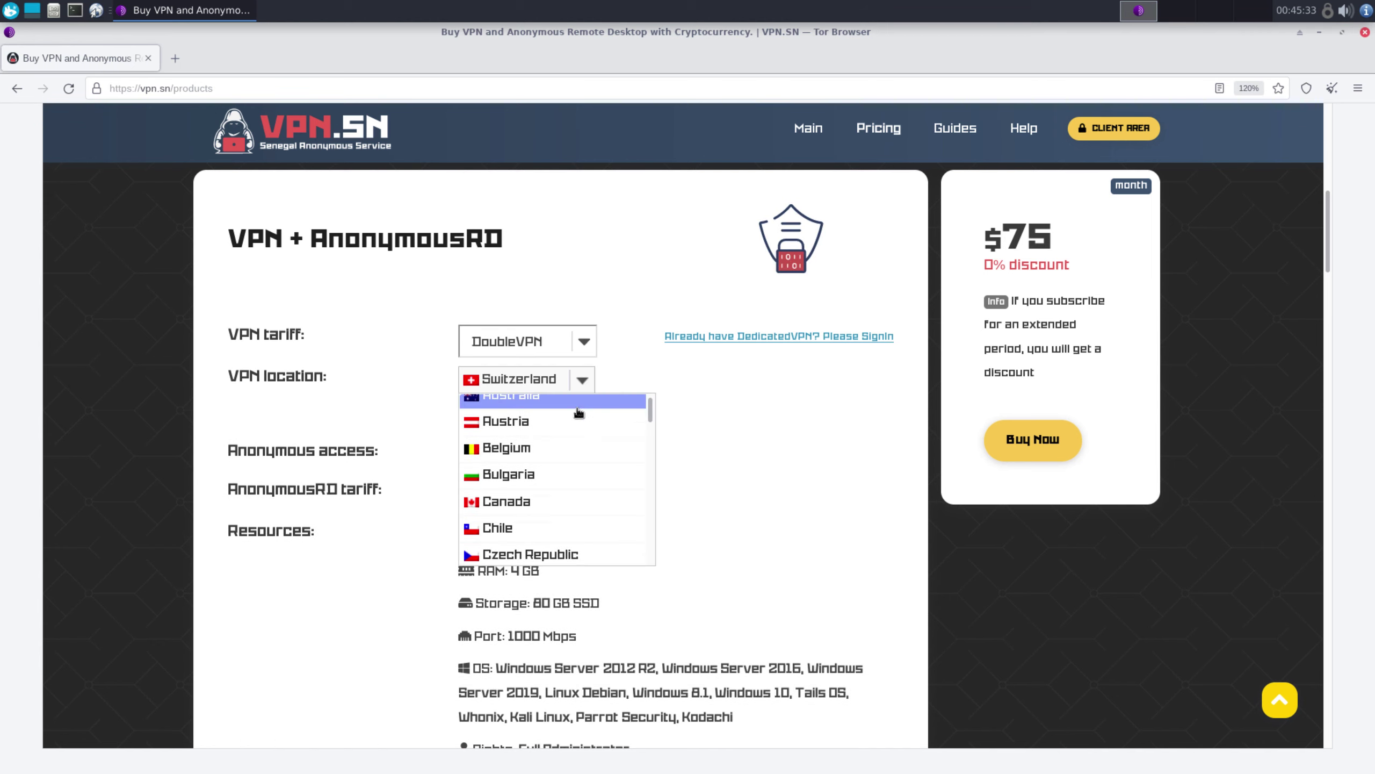
scroll(563, 434, down, 1)
click(562, 478)
click(589, 418)
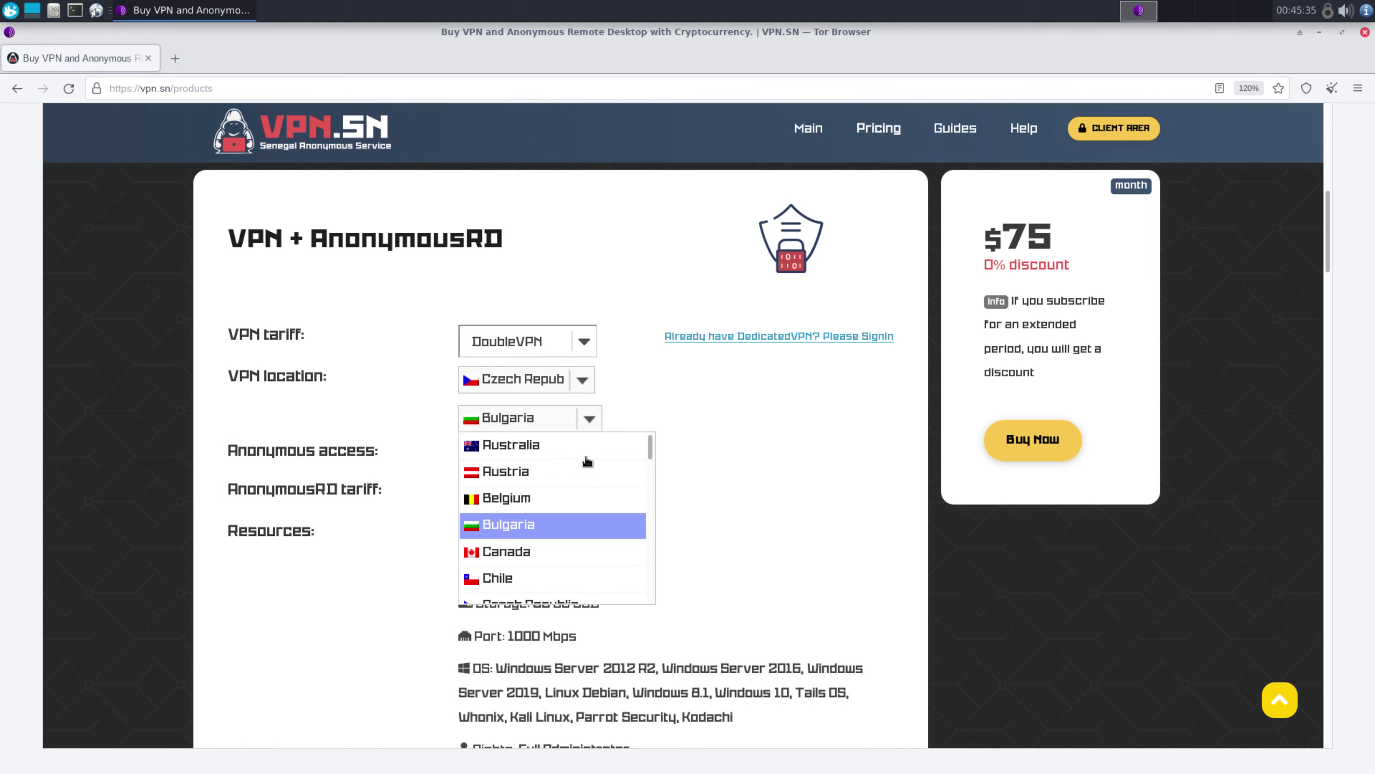
scroll(580, 434, down, 5)
scroll(582, 406, down, 4)
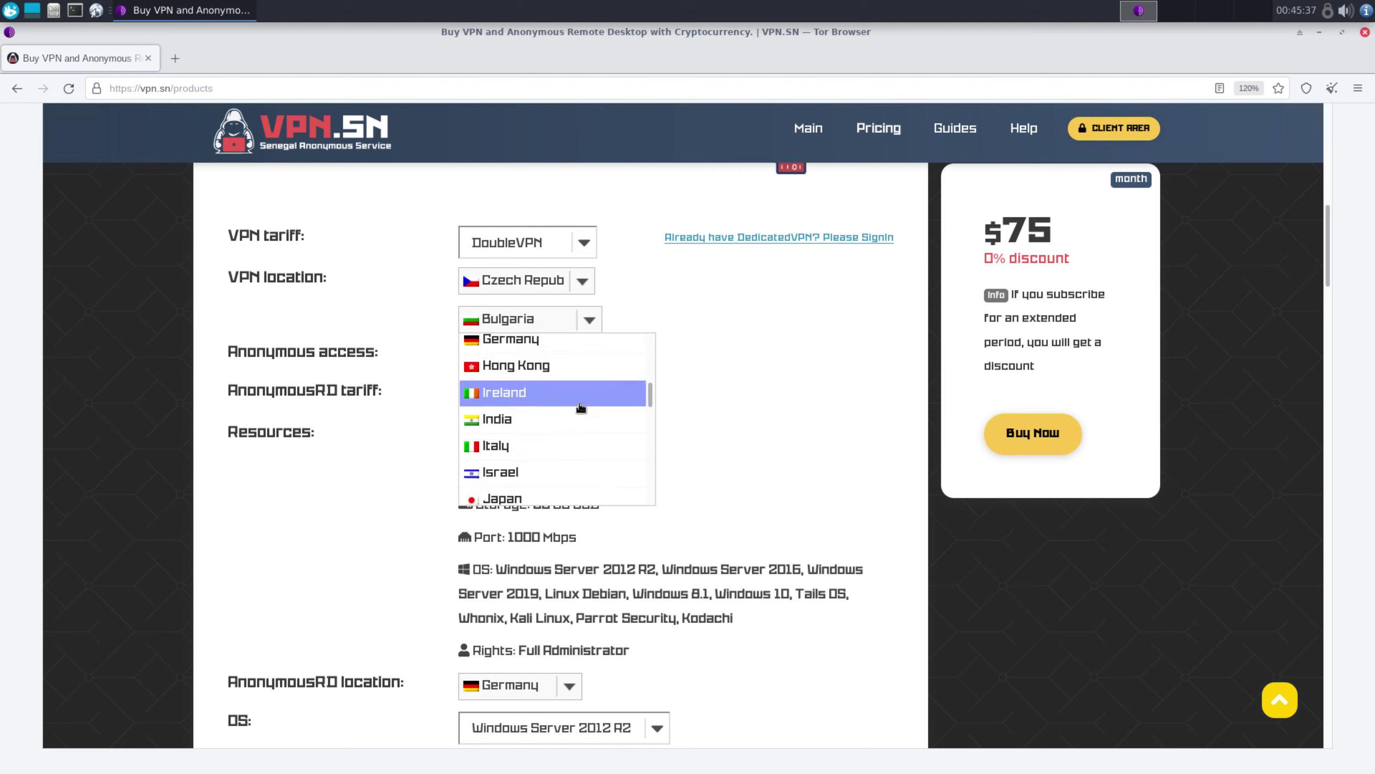
click(553, 440)
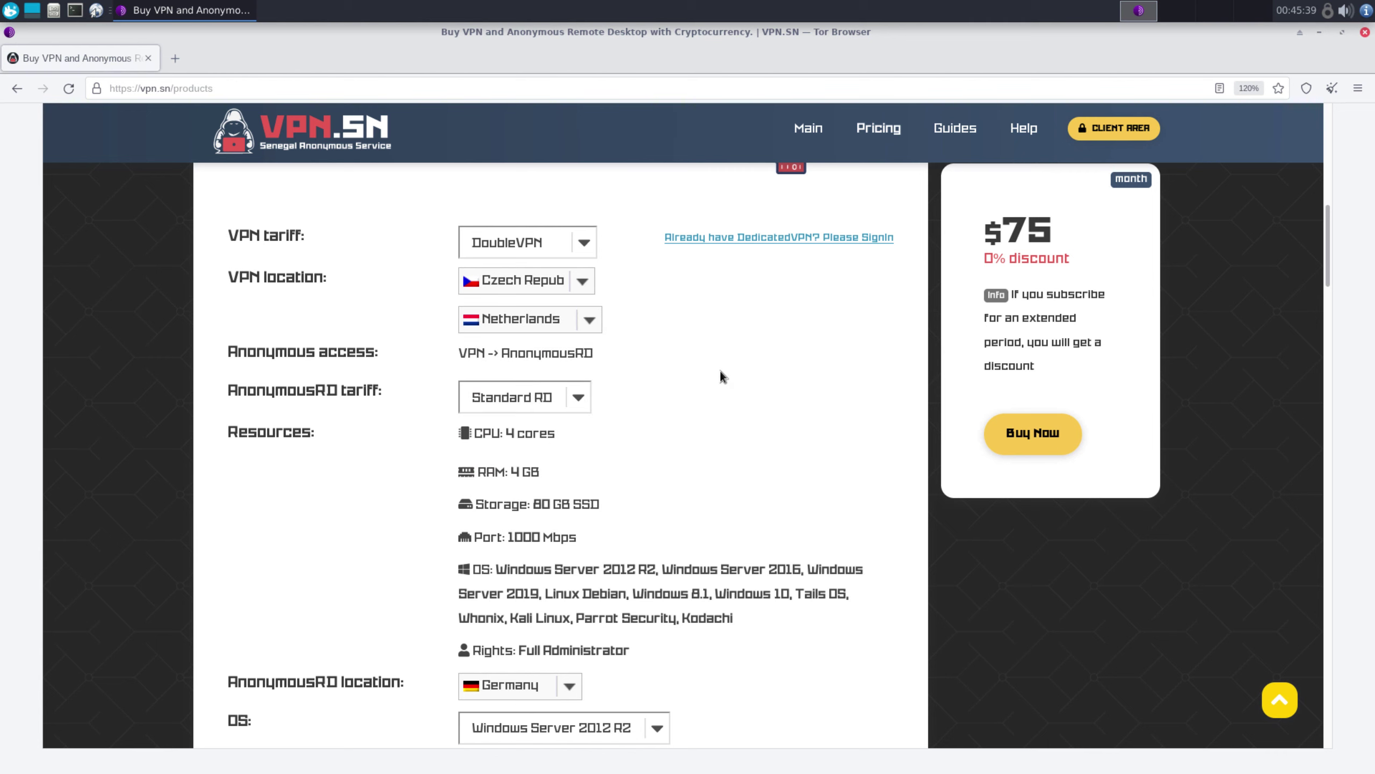
Keep Germany as remote desktop location, pick Windows 10, and order the plan
scroll(719, 374, down, 3)
click(568, 588)
click(569, 589)
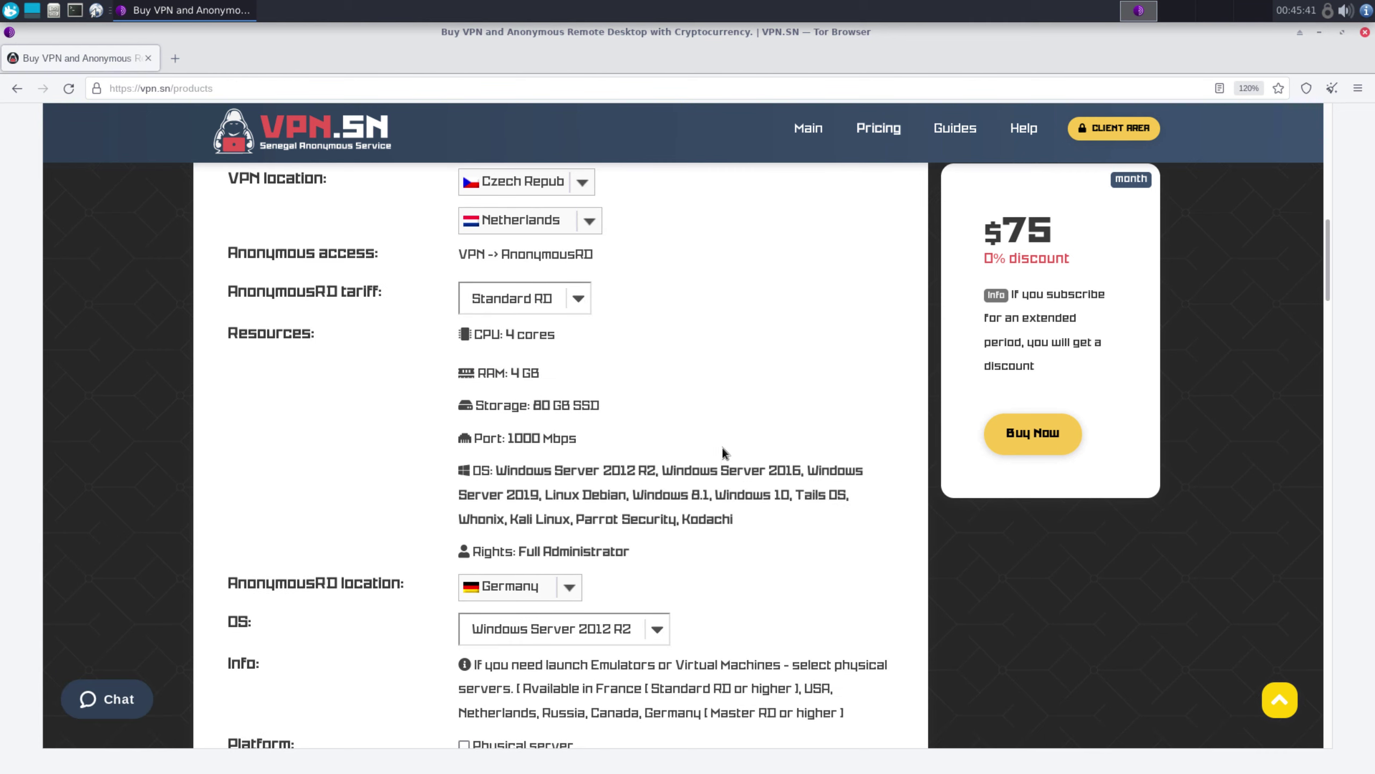
scroll(693, 449, down, 5)
click(659, 432)
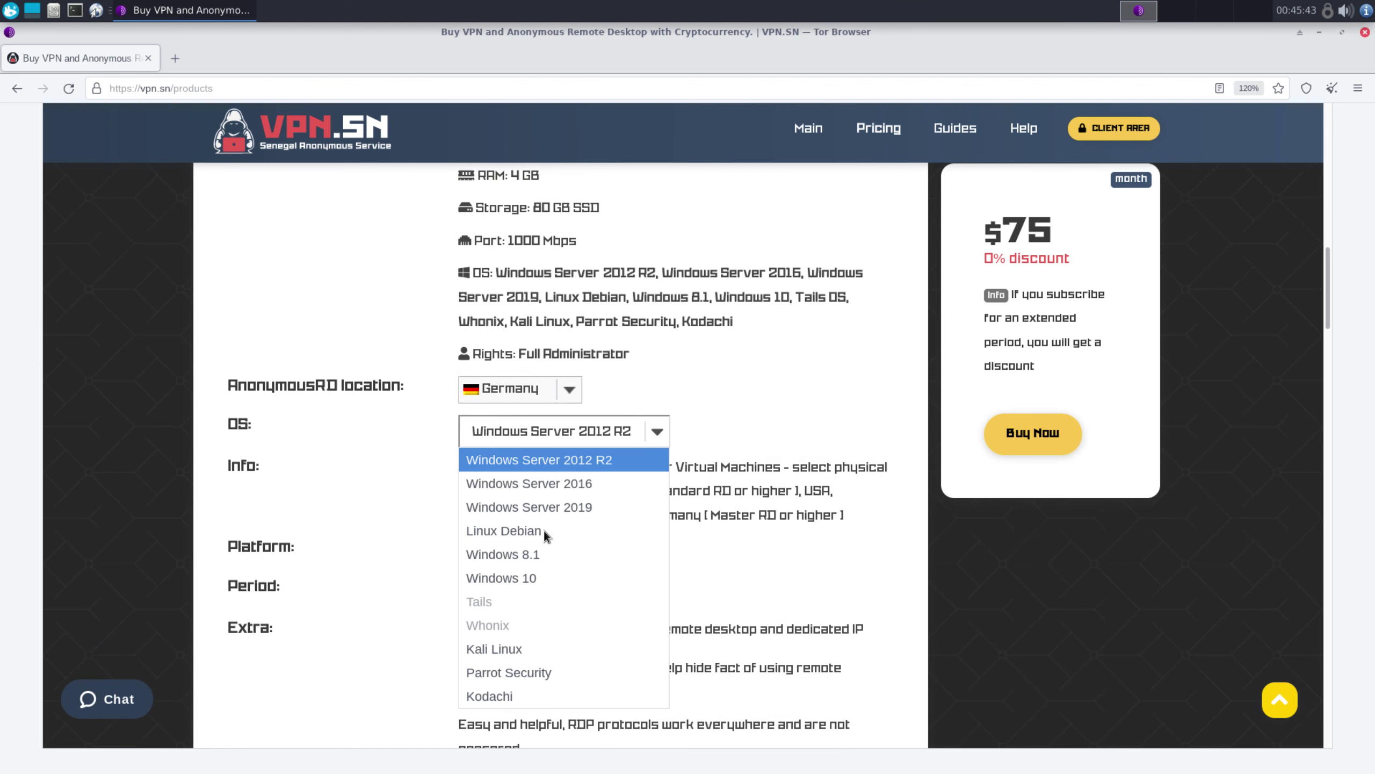
click(515, 574)
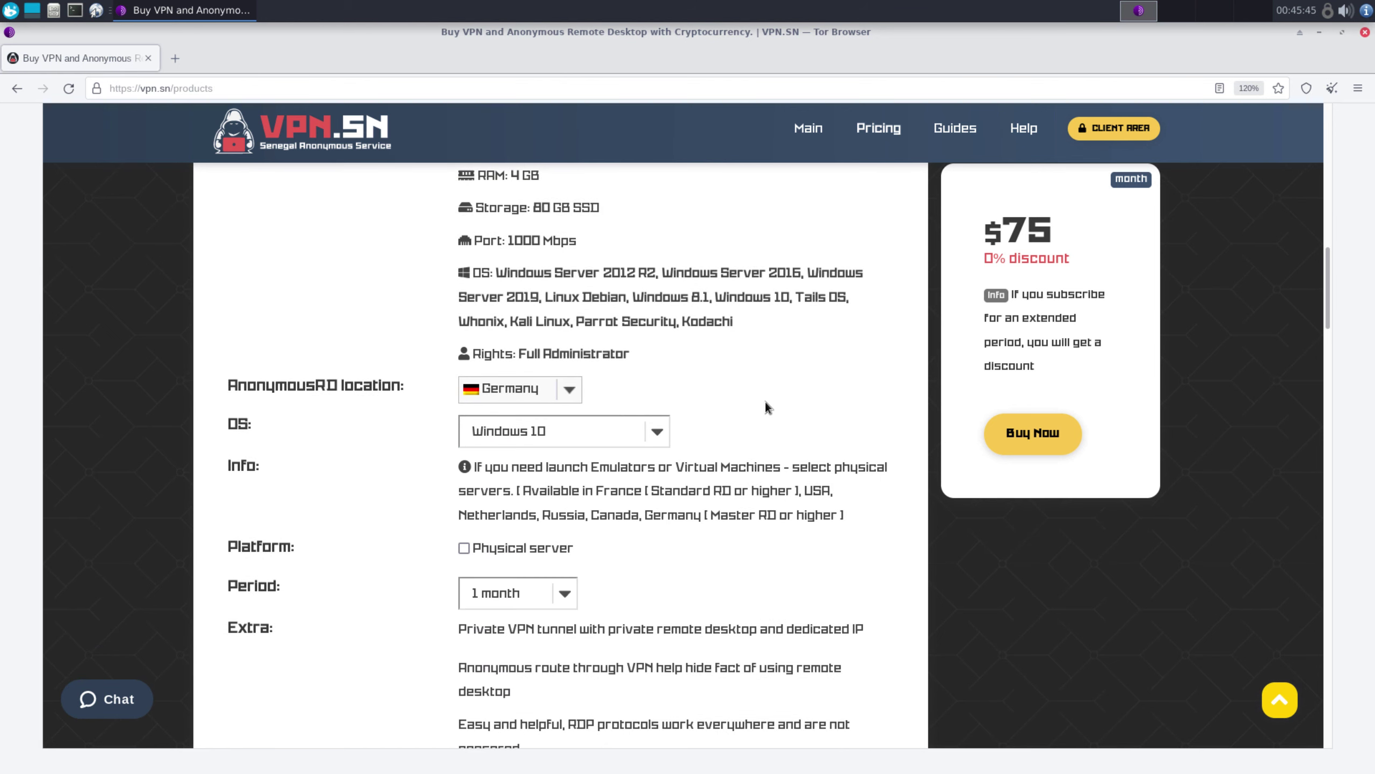
scroll(763, 403, down, 3)
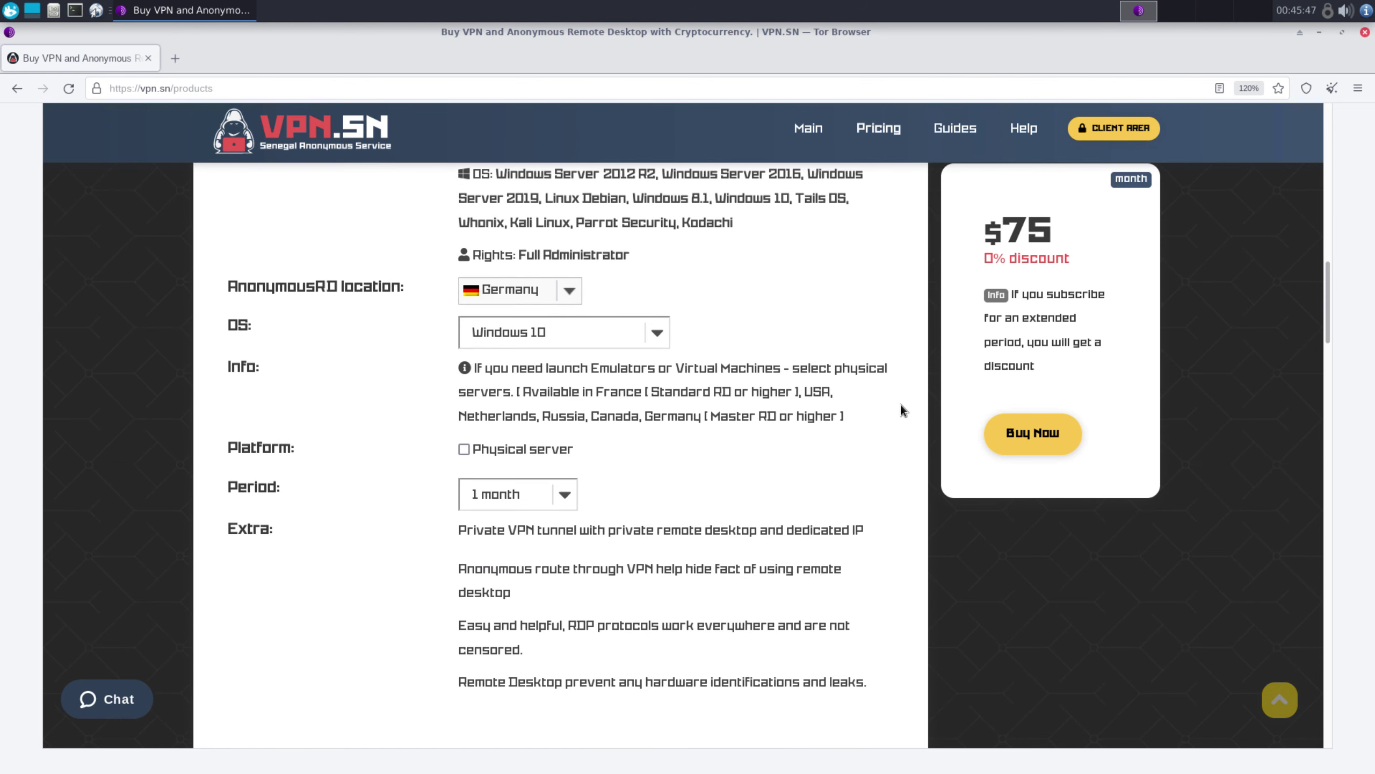
scroll(921, 412, up, 5)
click(1042, 430)
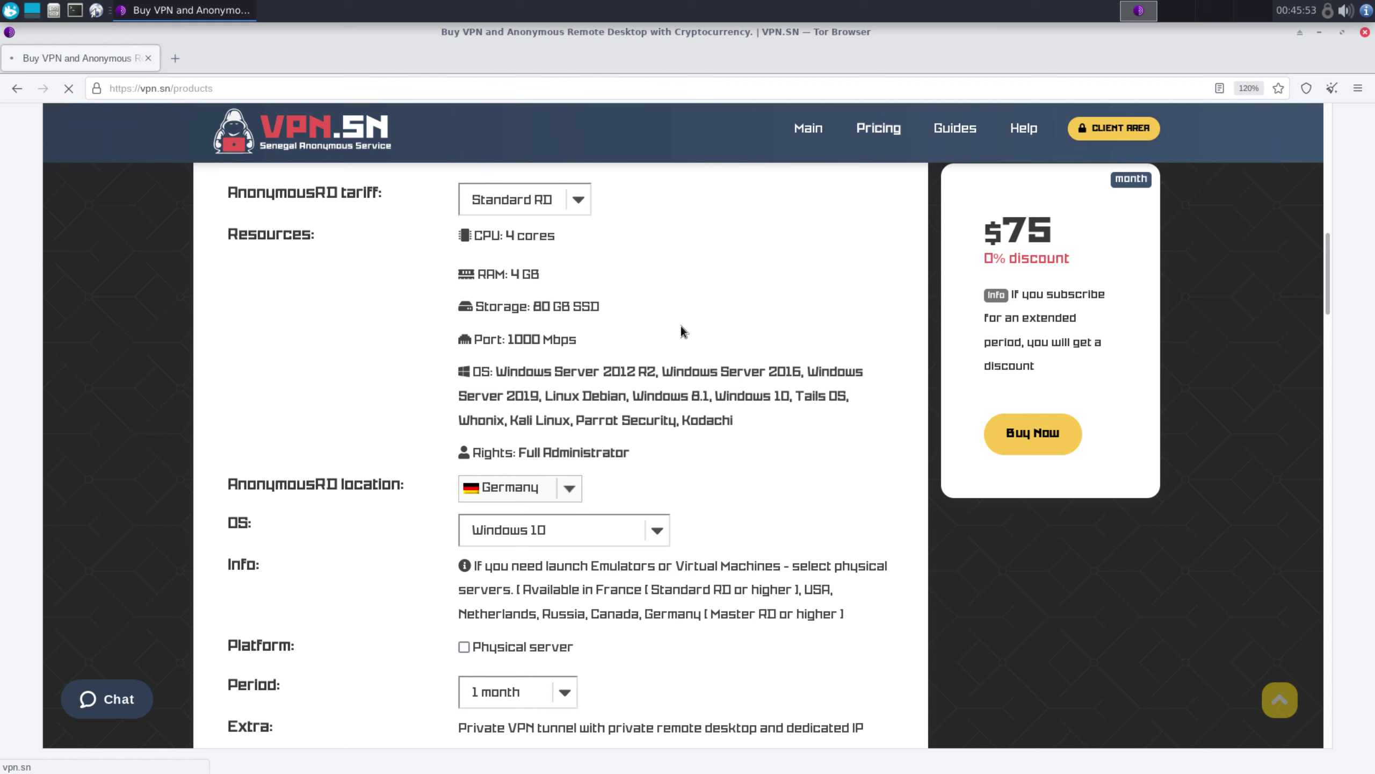
Register a new account with an e-mail and confirmed password, accepting the Privacy Policy and Terms
scroll(717, 295, down, 5)
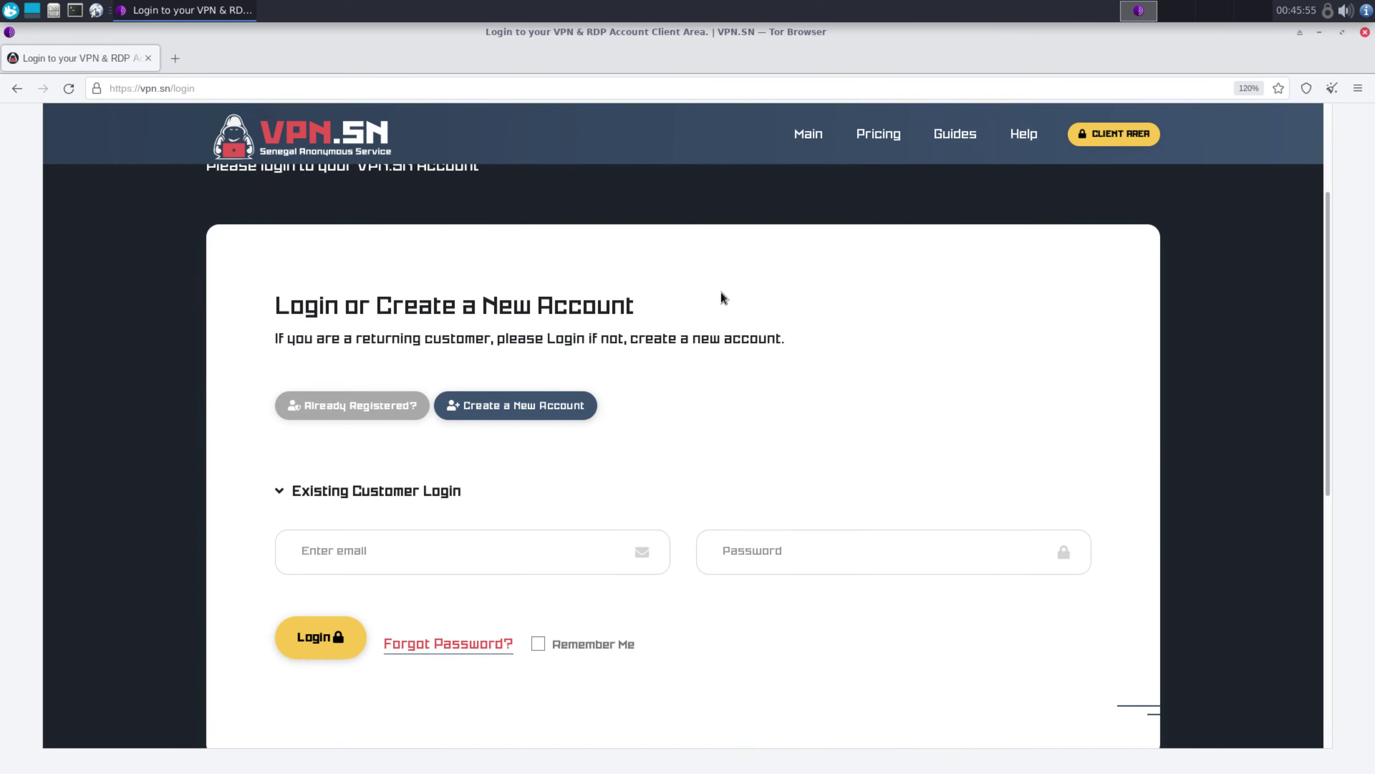
click(566, 375)
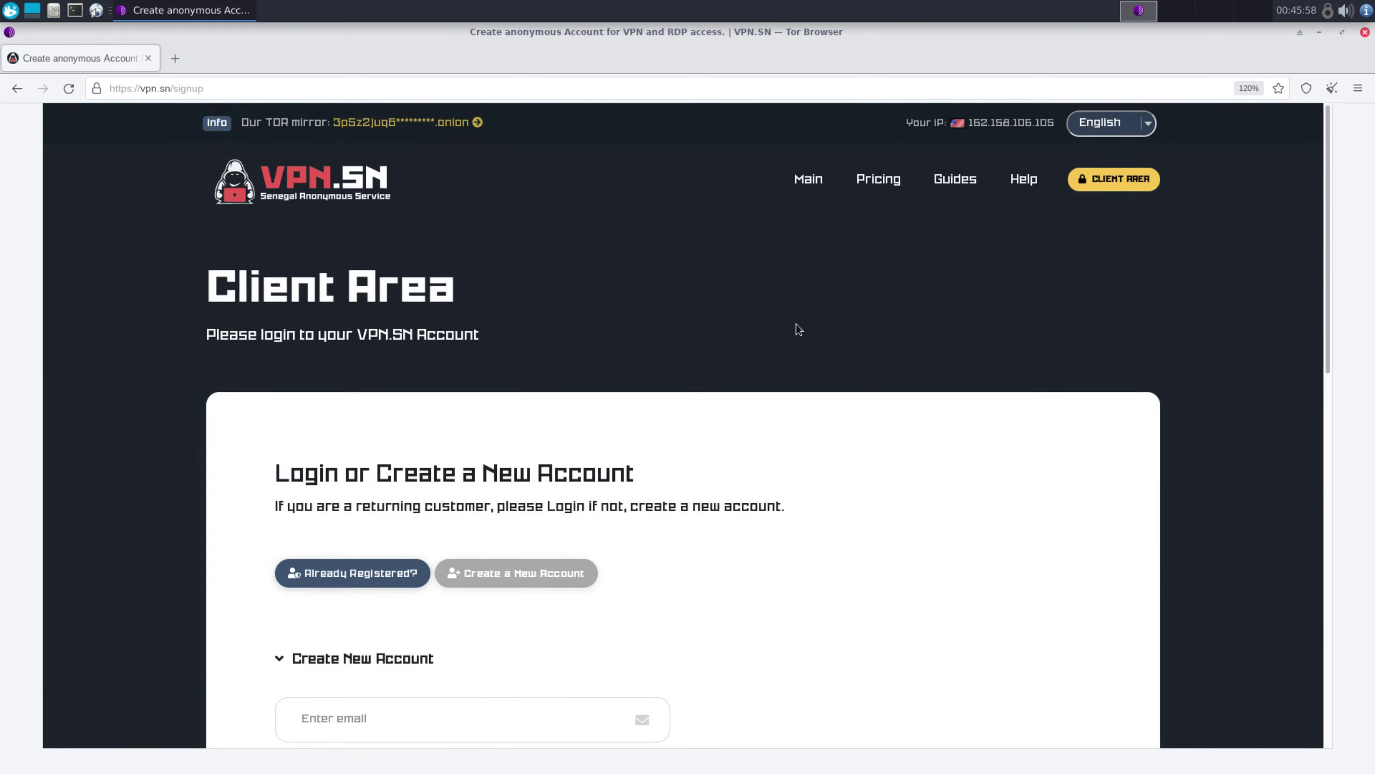
scroll(799, 329, down, 5)
click(467, 515)
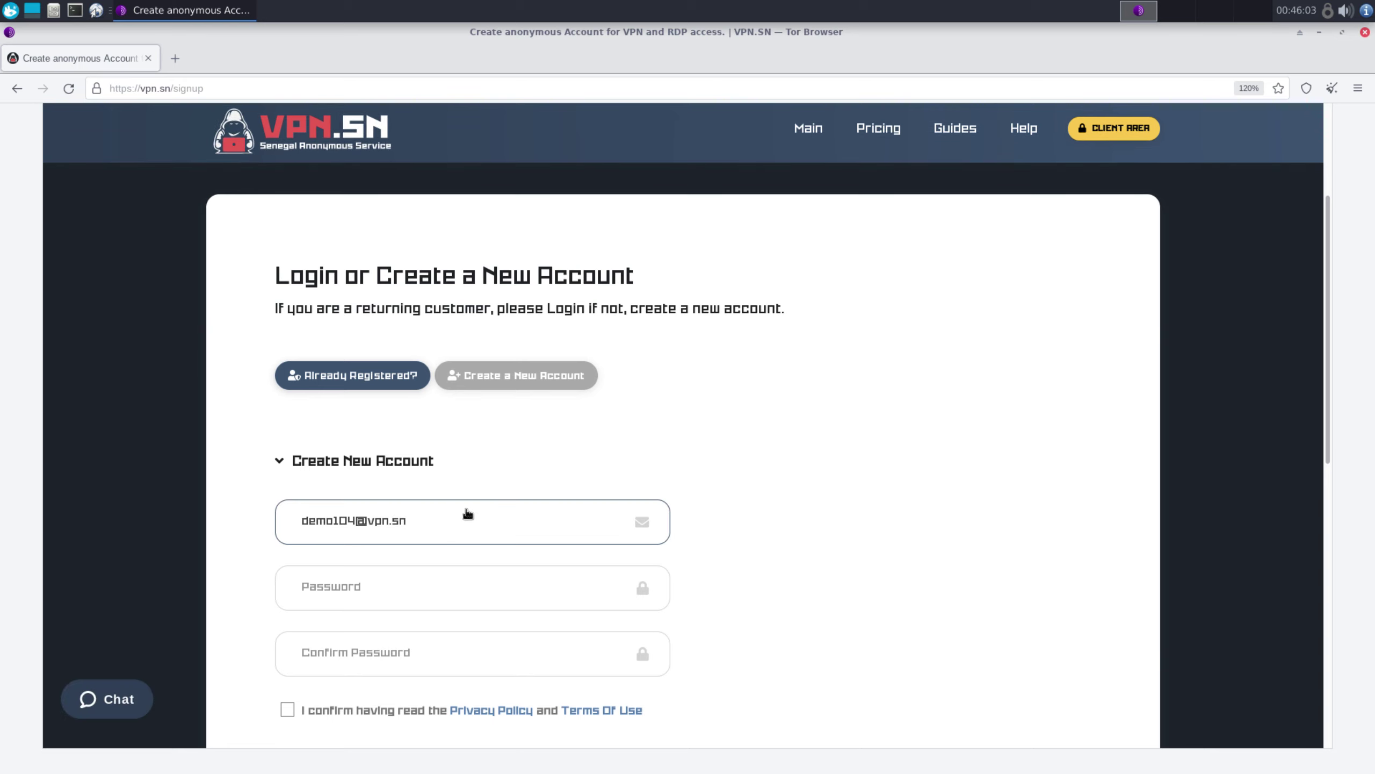
click(455, 563)
text(••••••)
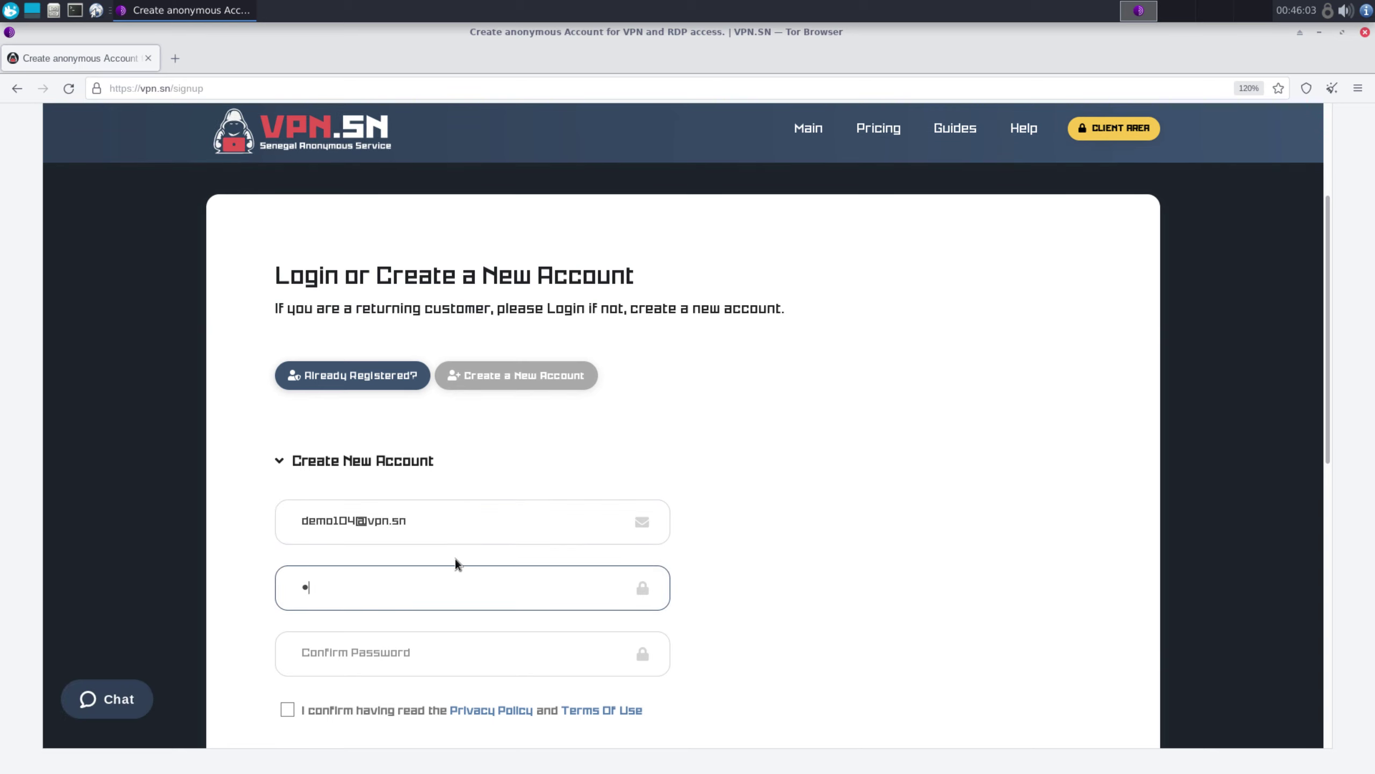
click(399, 662)
text(•••)
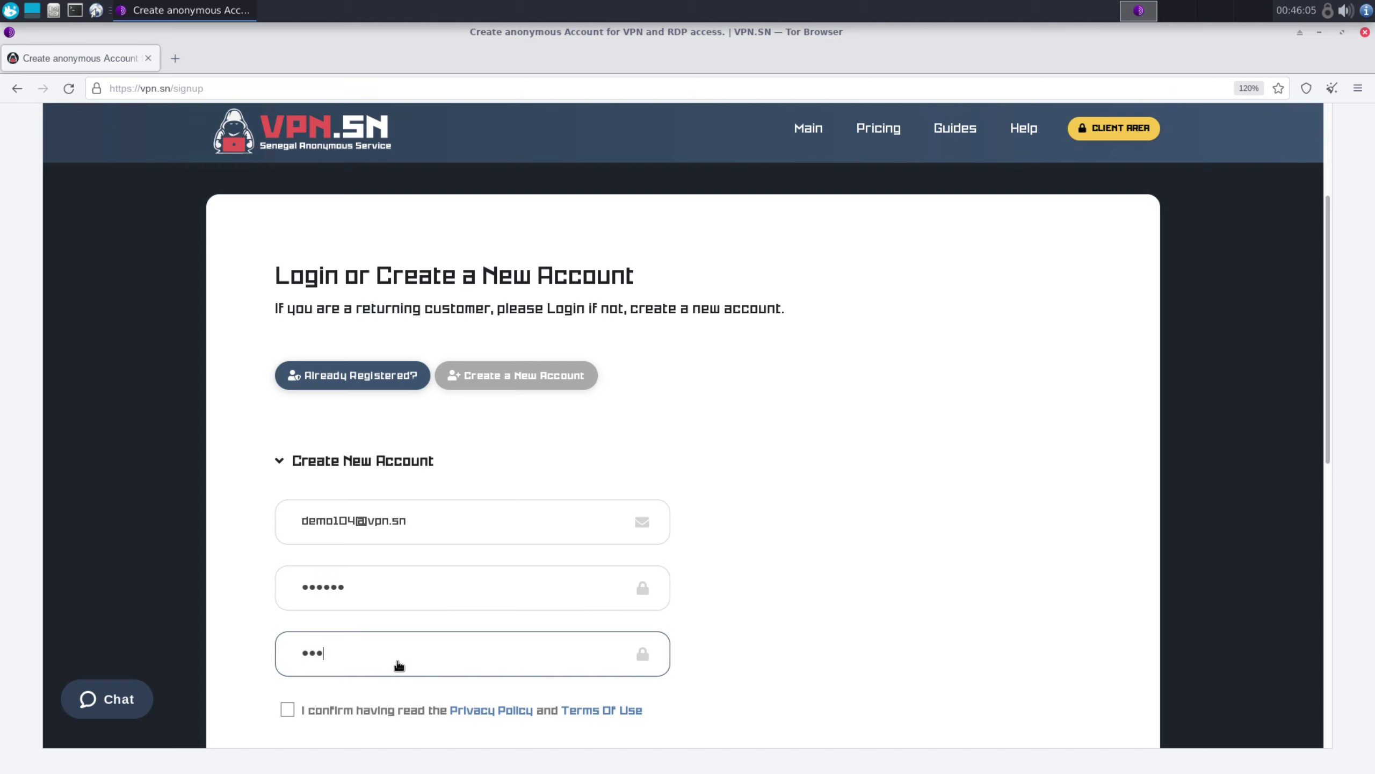
text(•••)
click(381, 708)
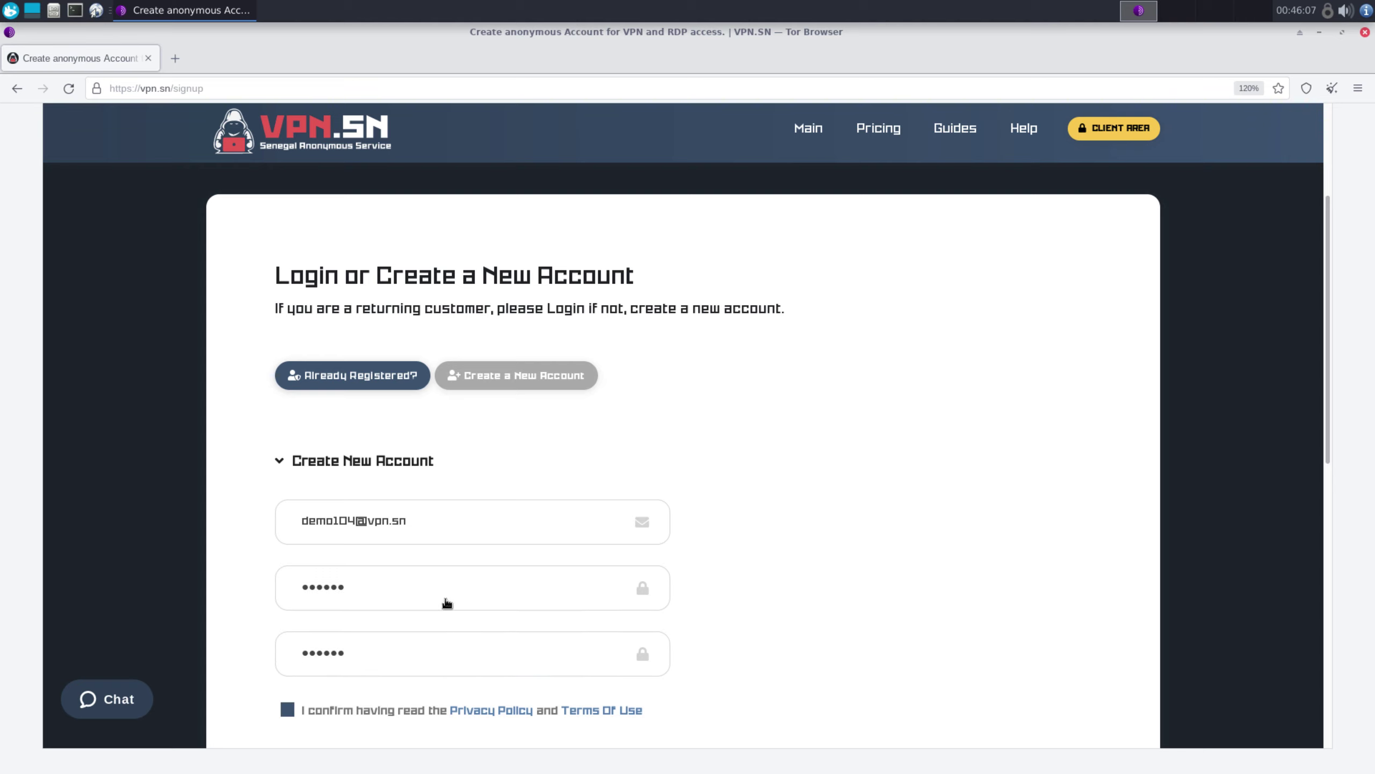
scroll(447, 601, down, 5)
click(365, 578)
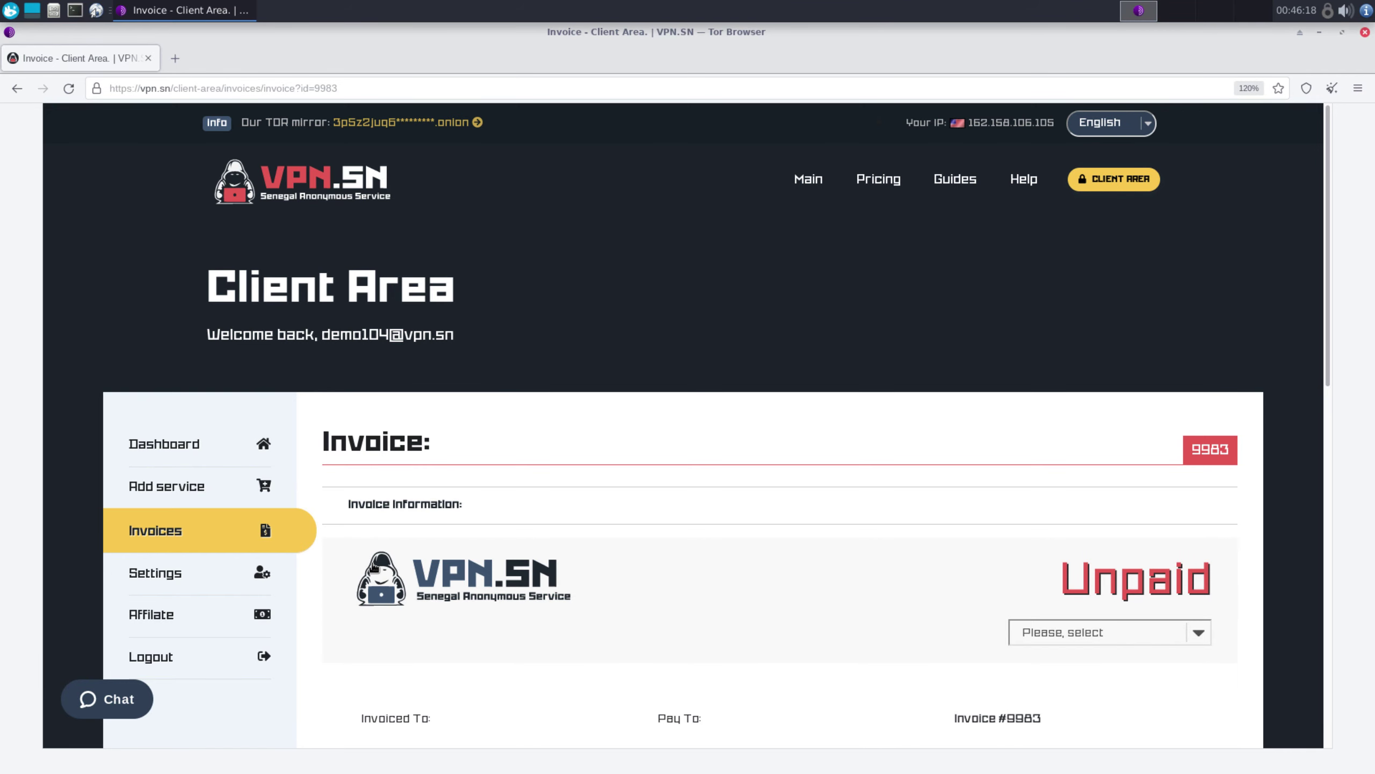
Select Zcash as the payment method and copy its wallet address
scroll(479, 576, down, 5)
click(1087, 334)
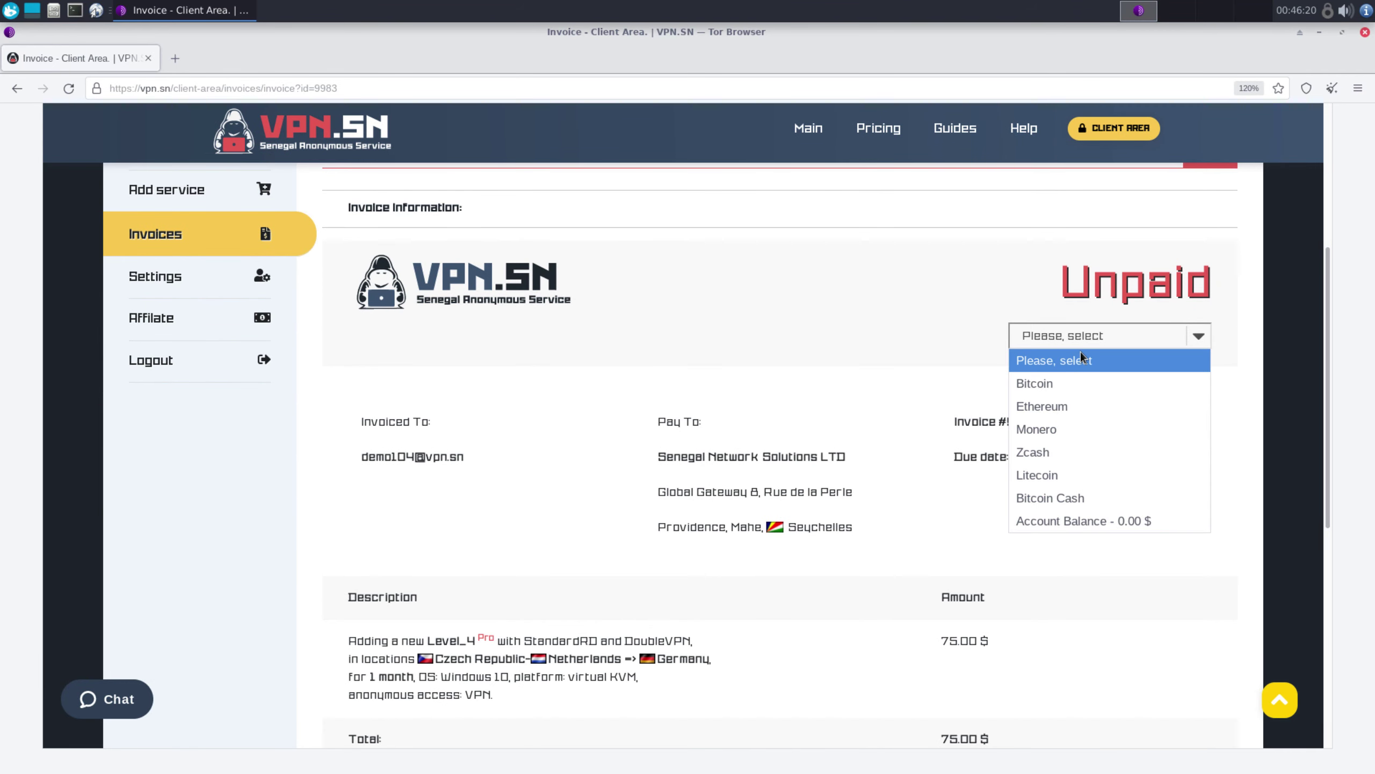
click(1042, 451)
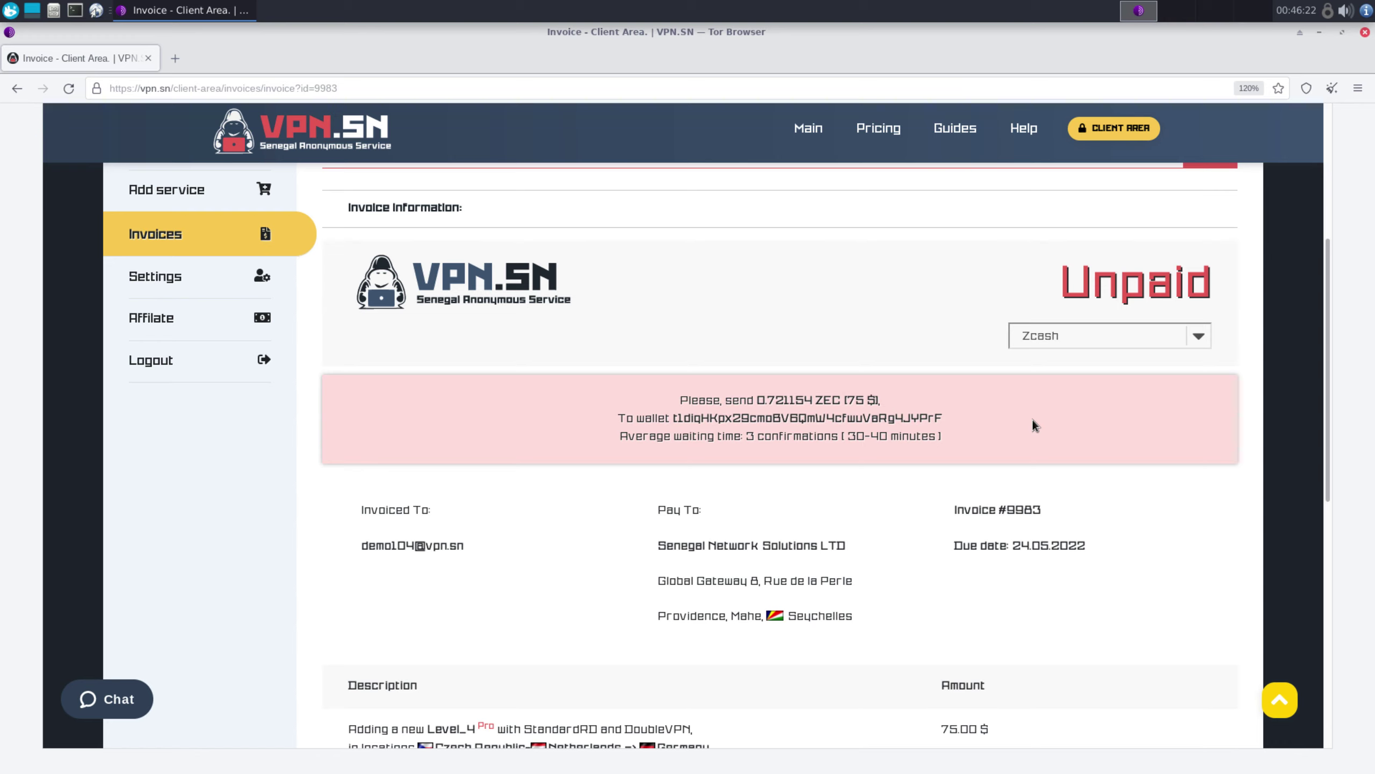
double_click(848, 417)
right_click(847, 418)
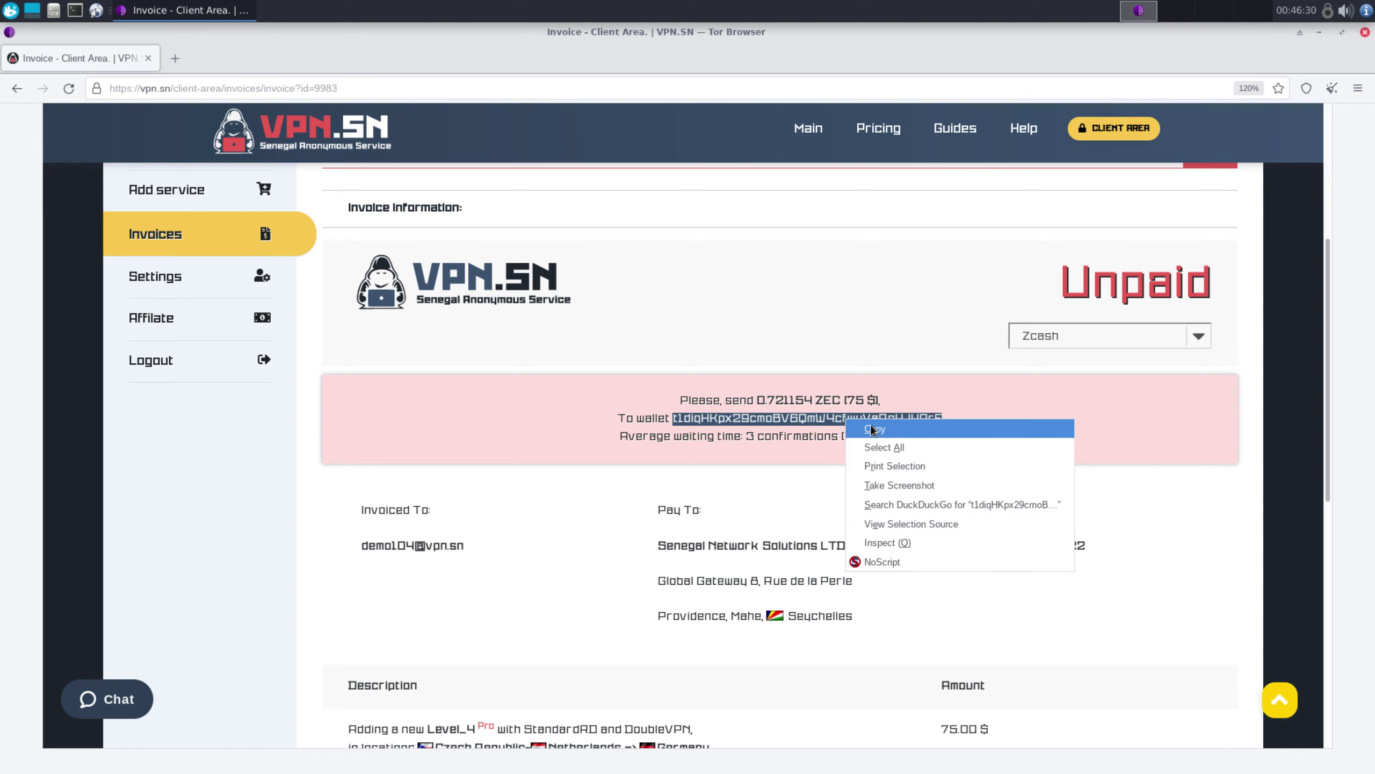
click(872, 429)
Restore the invoice page, confirm it shows Paid, and go to the Client Area dashboard
click(963, 265)
click(1319, 33)
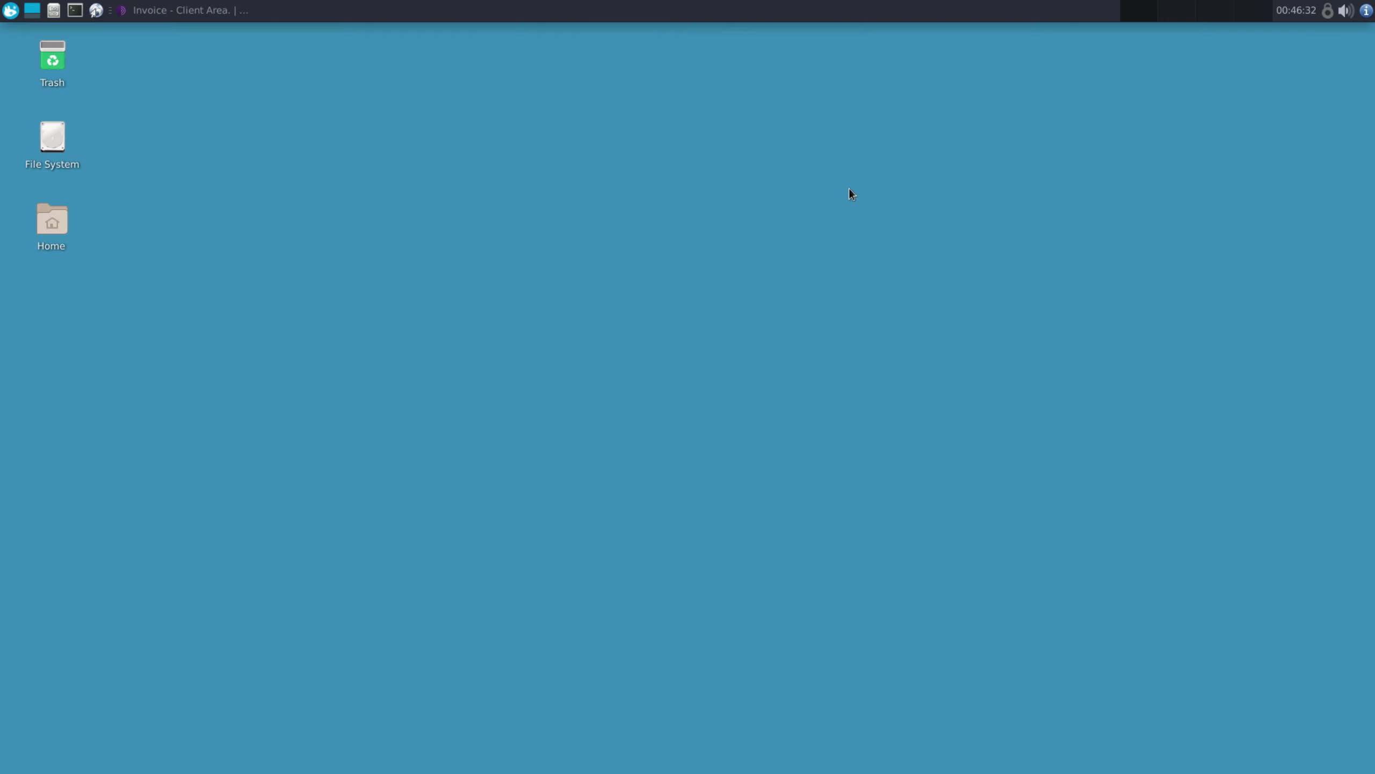
click(137, 13)
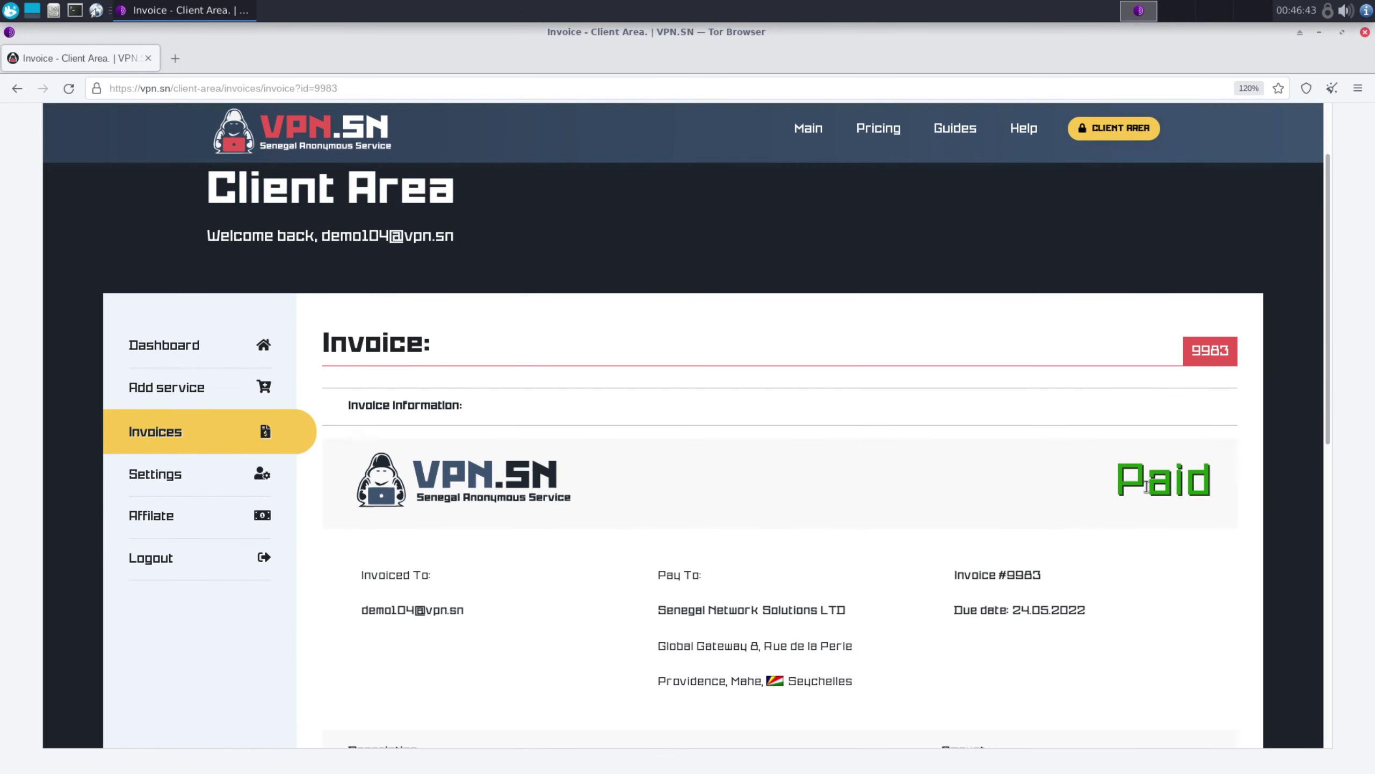
double_click(1147, 487)
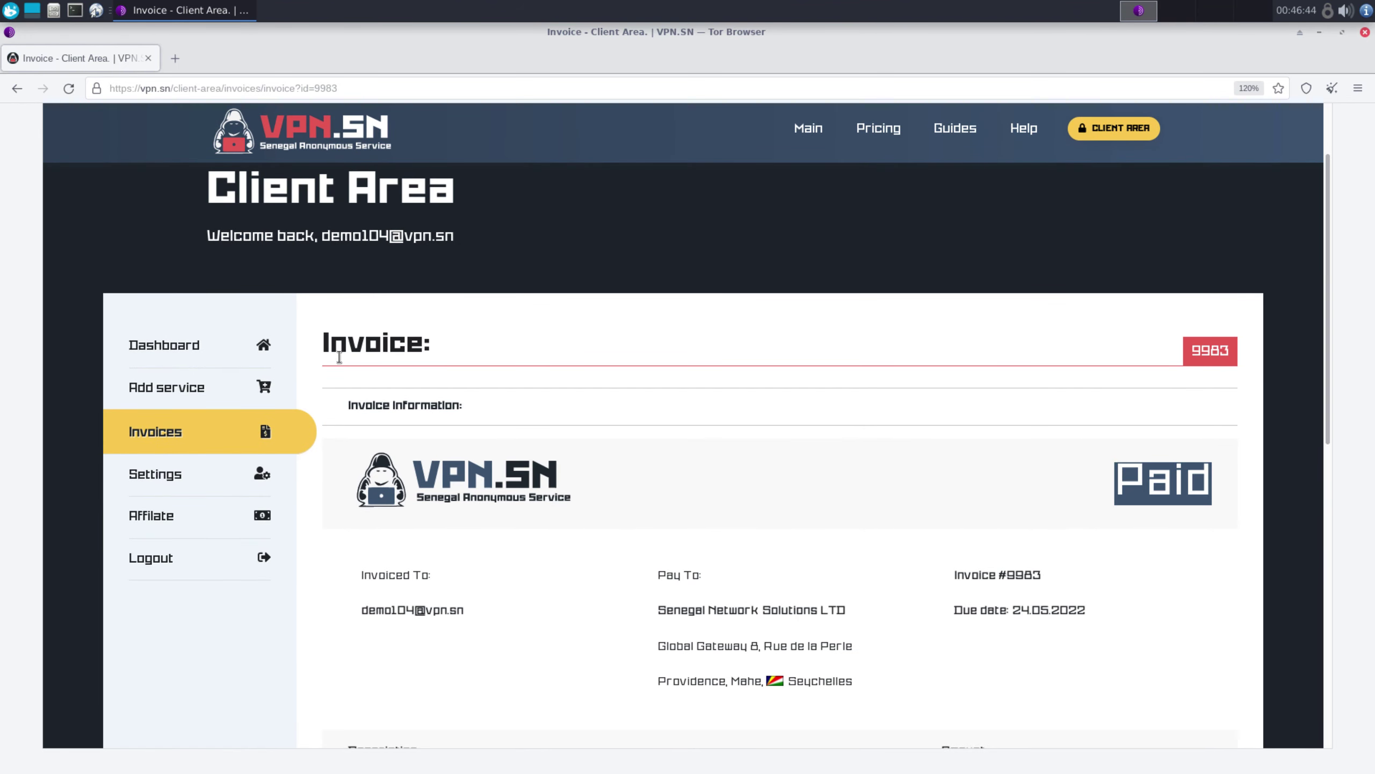
click(175, 347)
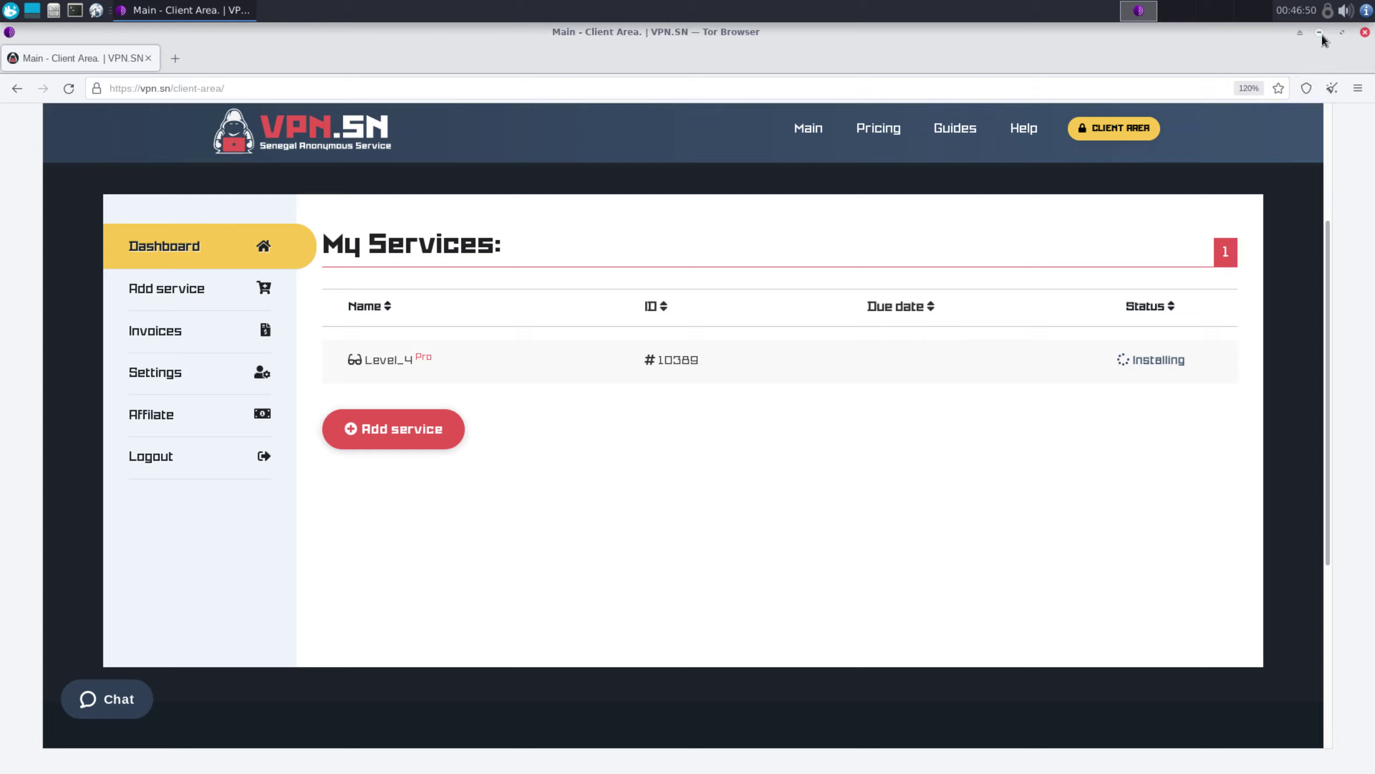
click(1321, 33)
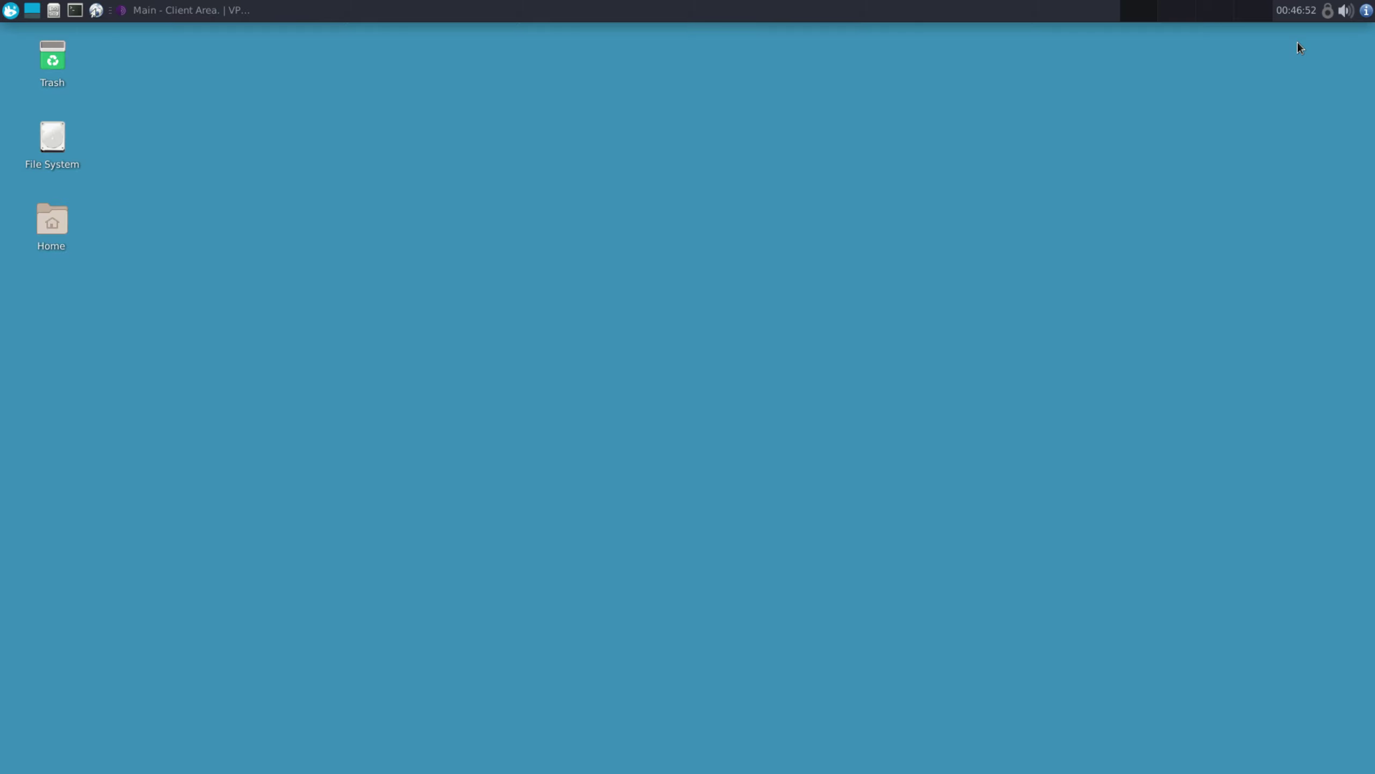
click(194, 11)
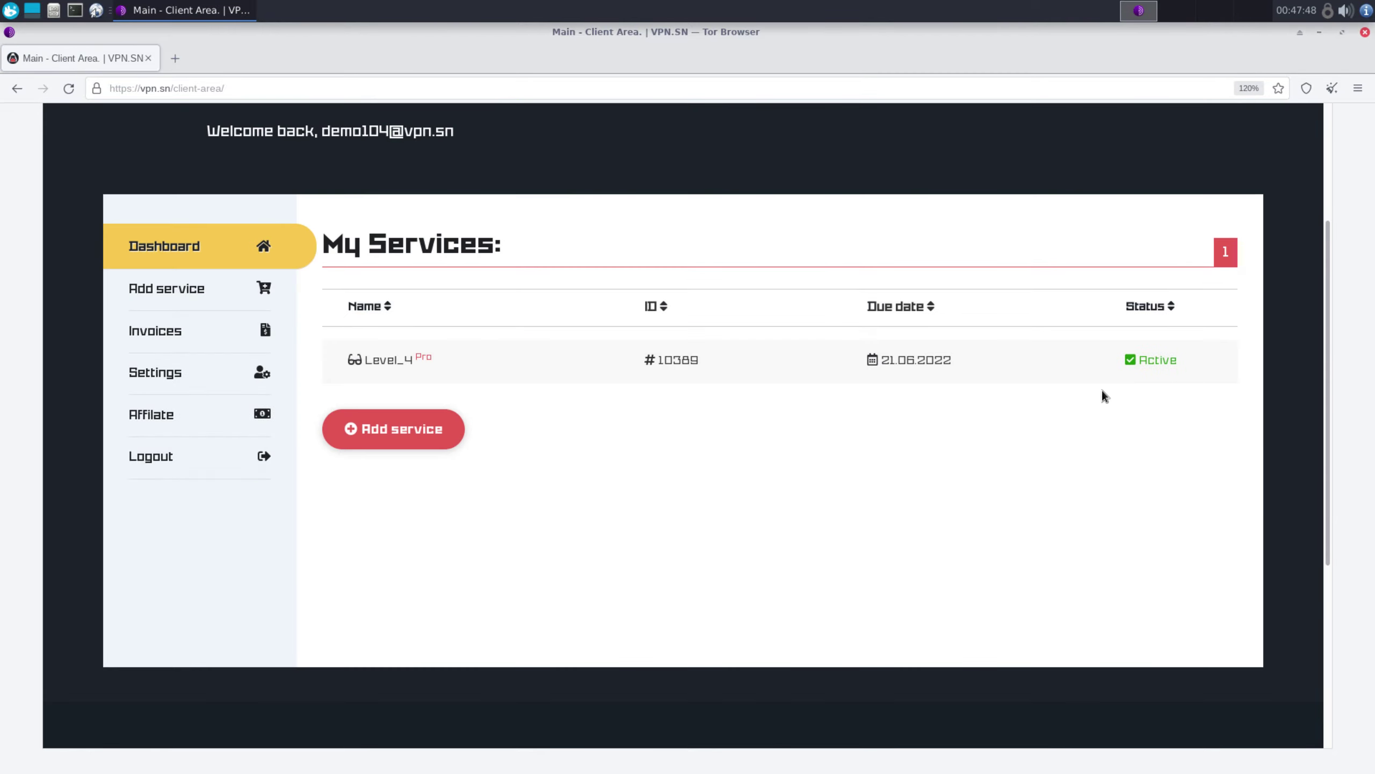
click(681, 367)
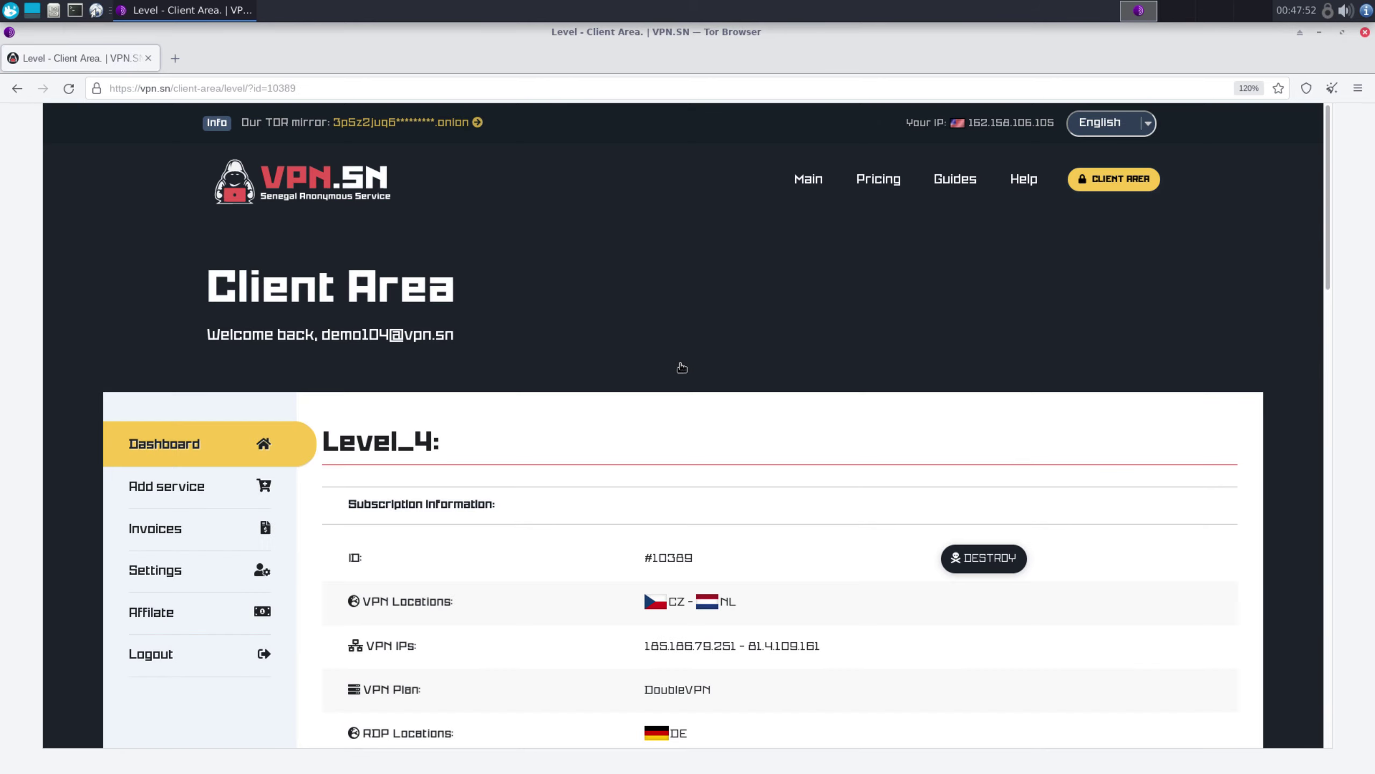
scroll(681, 368, down, 3)
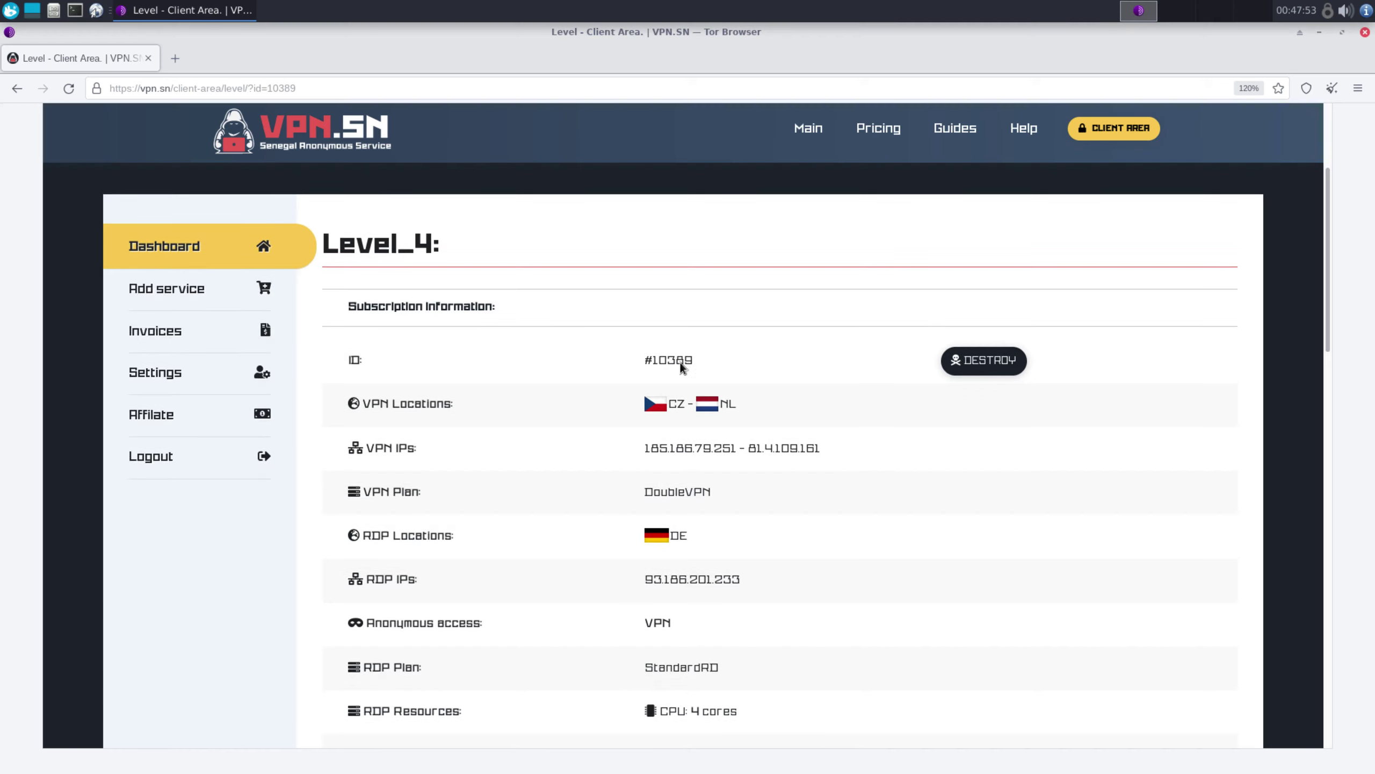
Save the dedicated VPN Keys archive into Downloads
scroll(679, 361, down, 2)
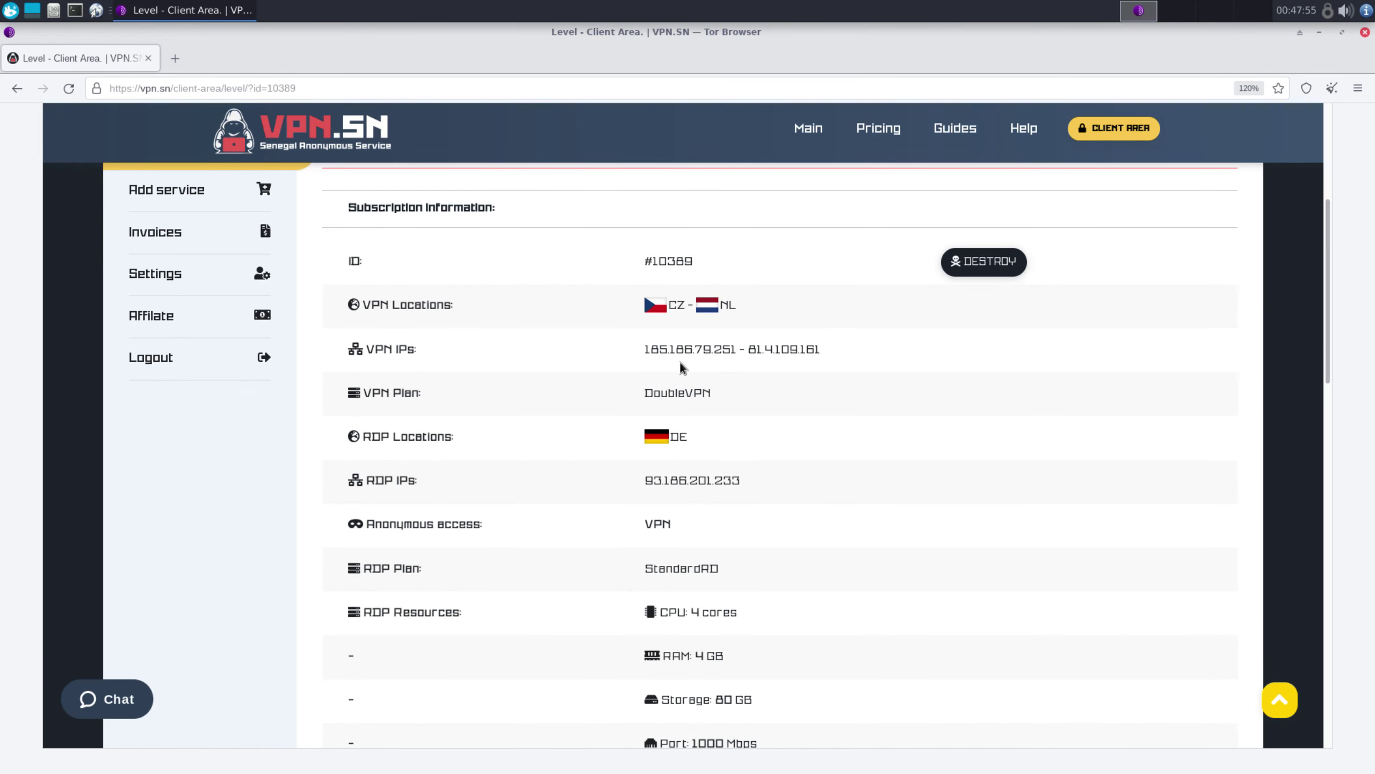
scroll(679, 362, down, 5)
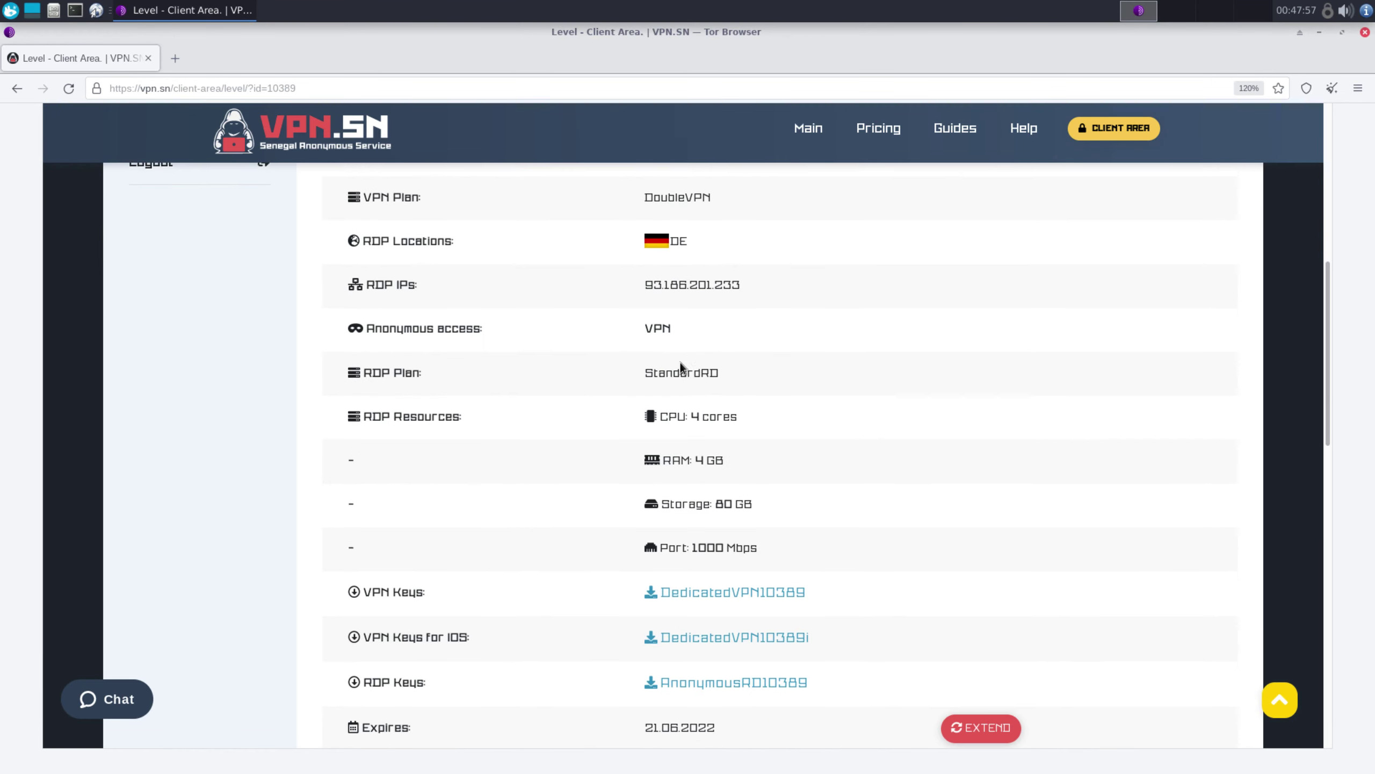
drag(374, 490, 422, 491)
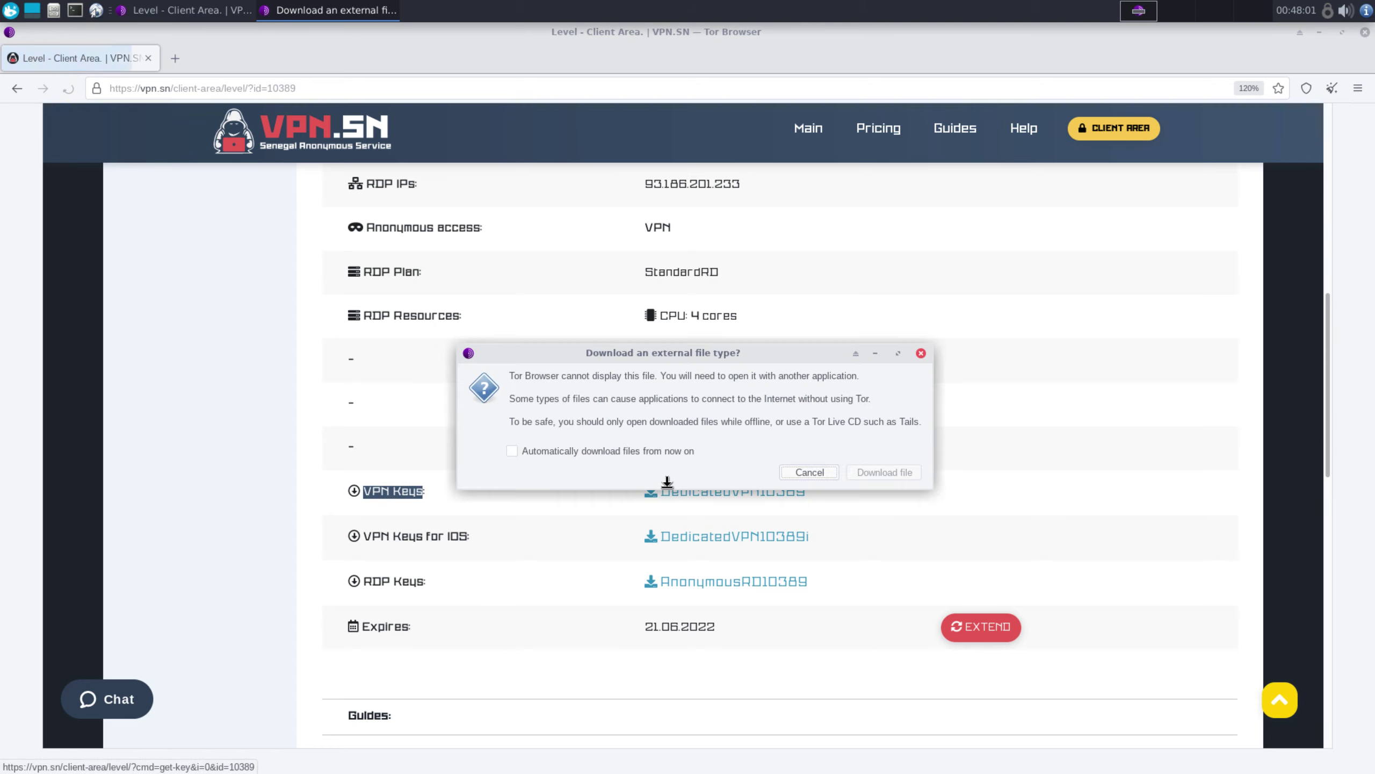
click(883, 475)
click(582, 447)
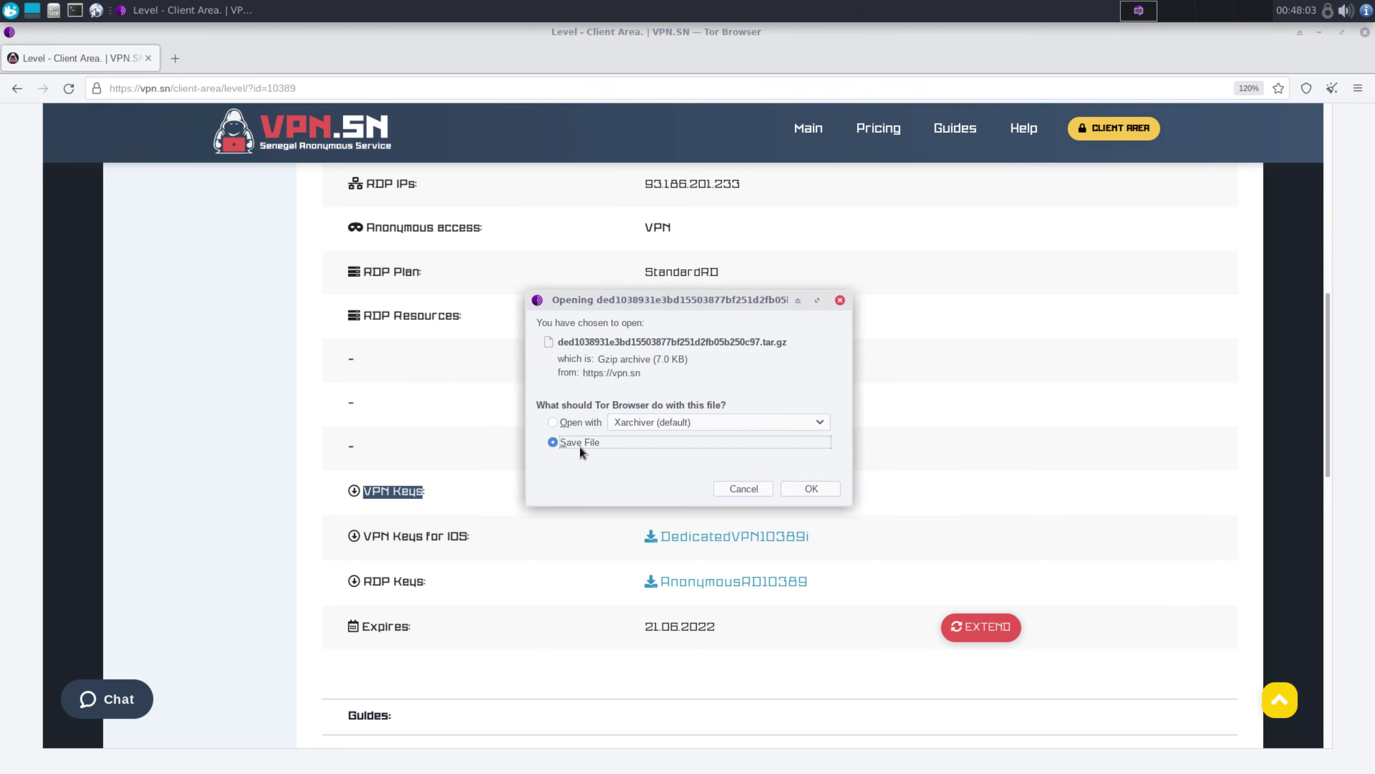
click(821, 487)
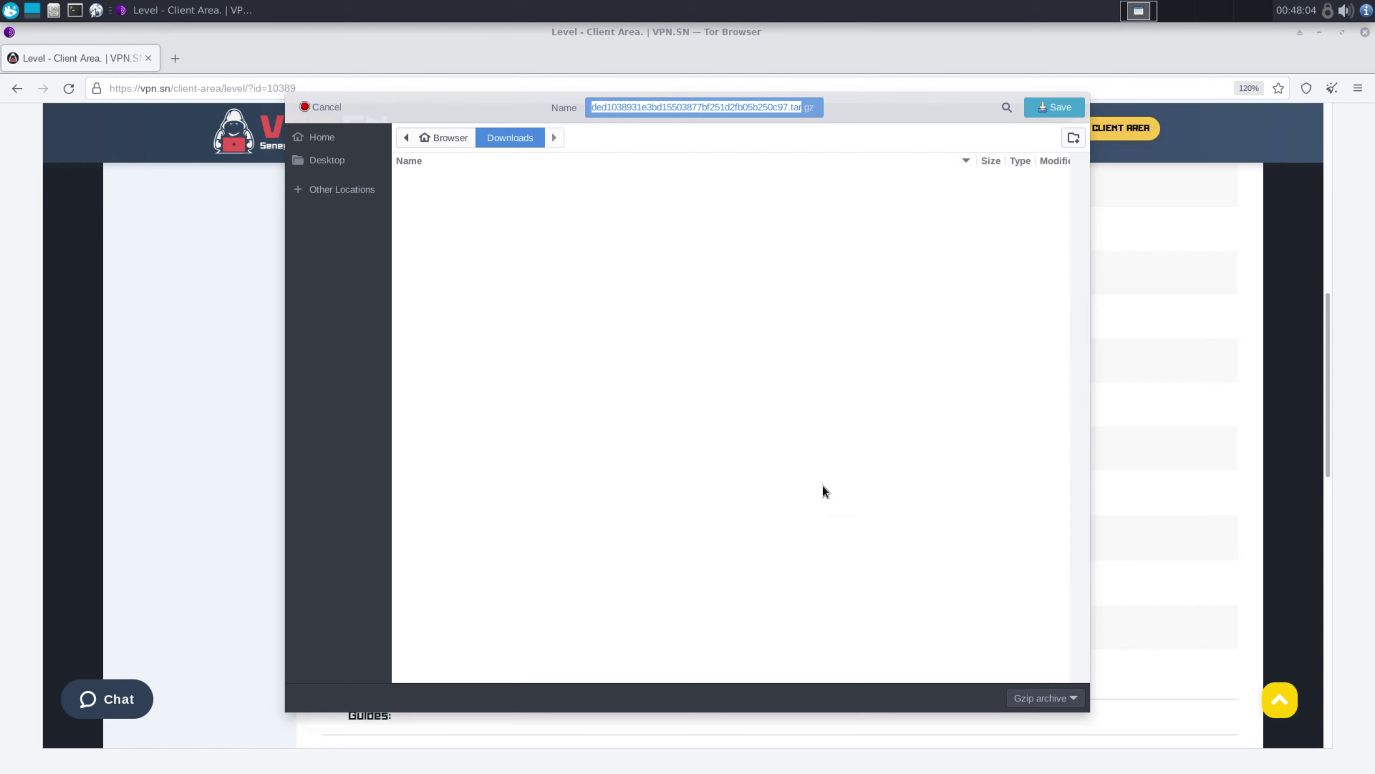
click(1058, 108)
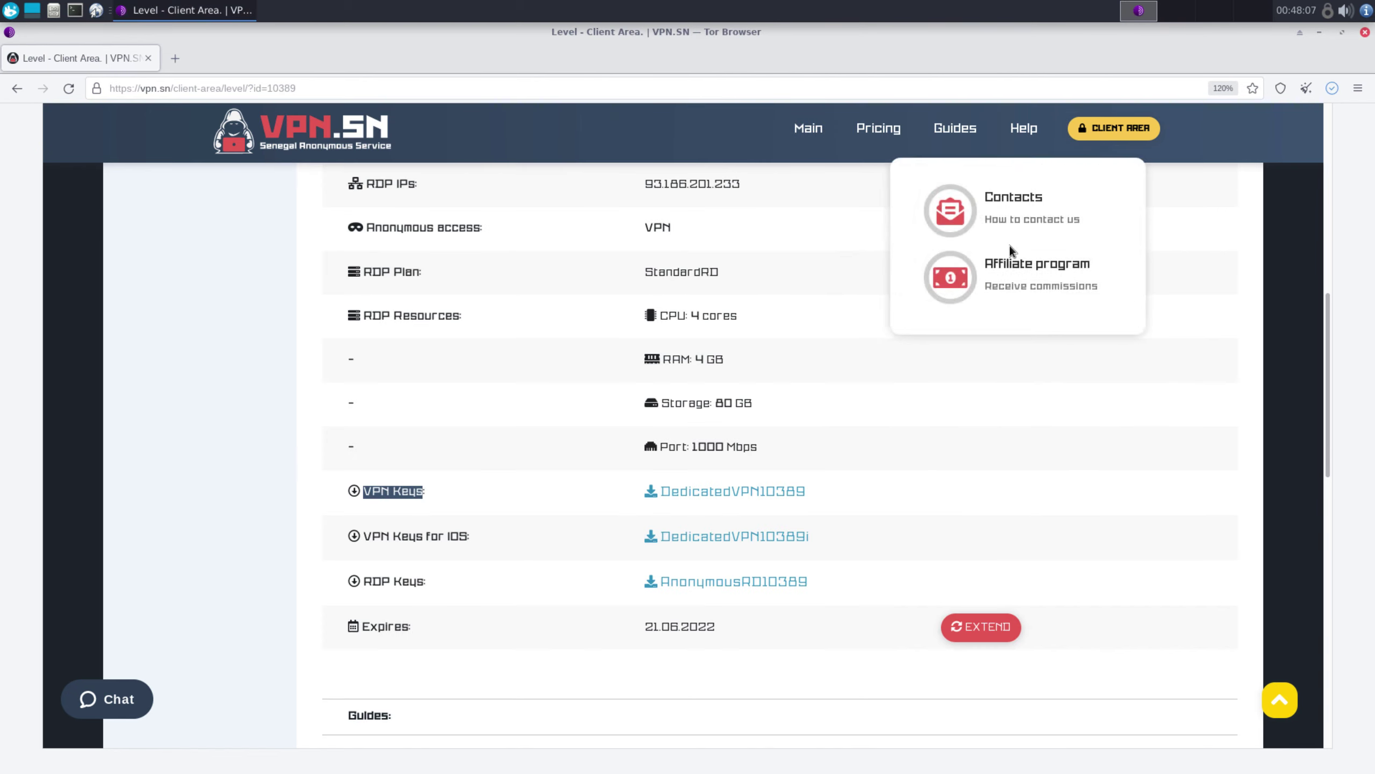
Save the RDP Keys archive into Downloads as well
drag(364, 581, 425, 582)
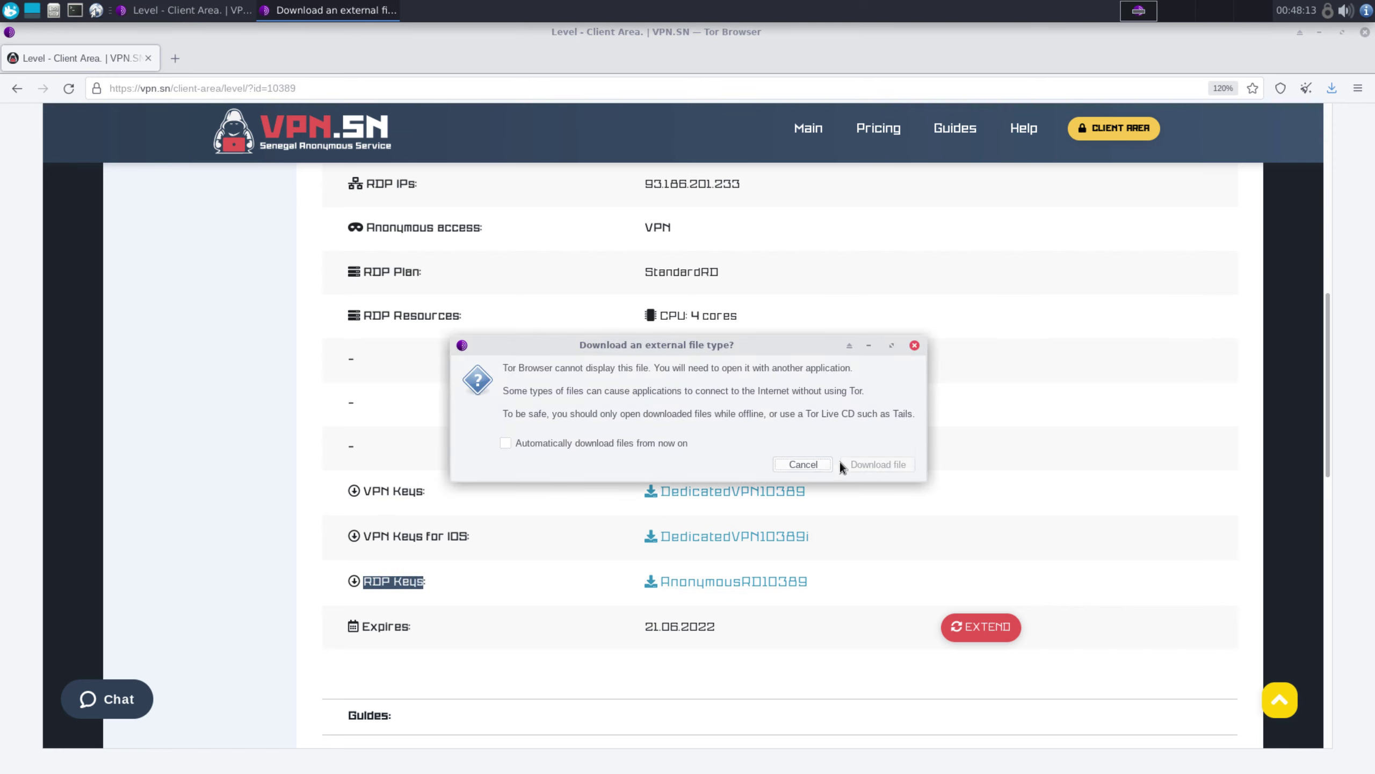
click(864, 467)
click(643, 442)
click(805, 488)
click(1079, 106)
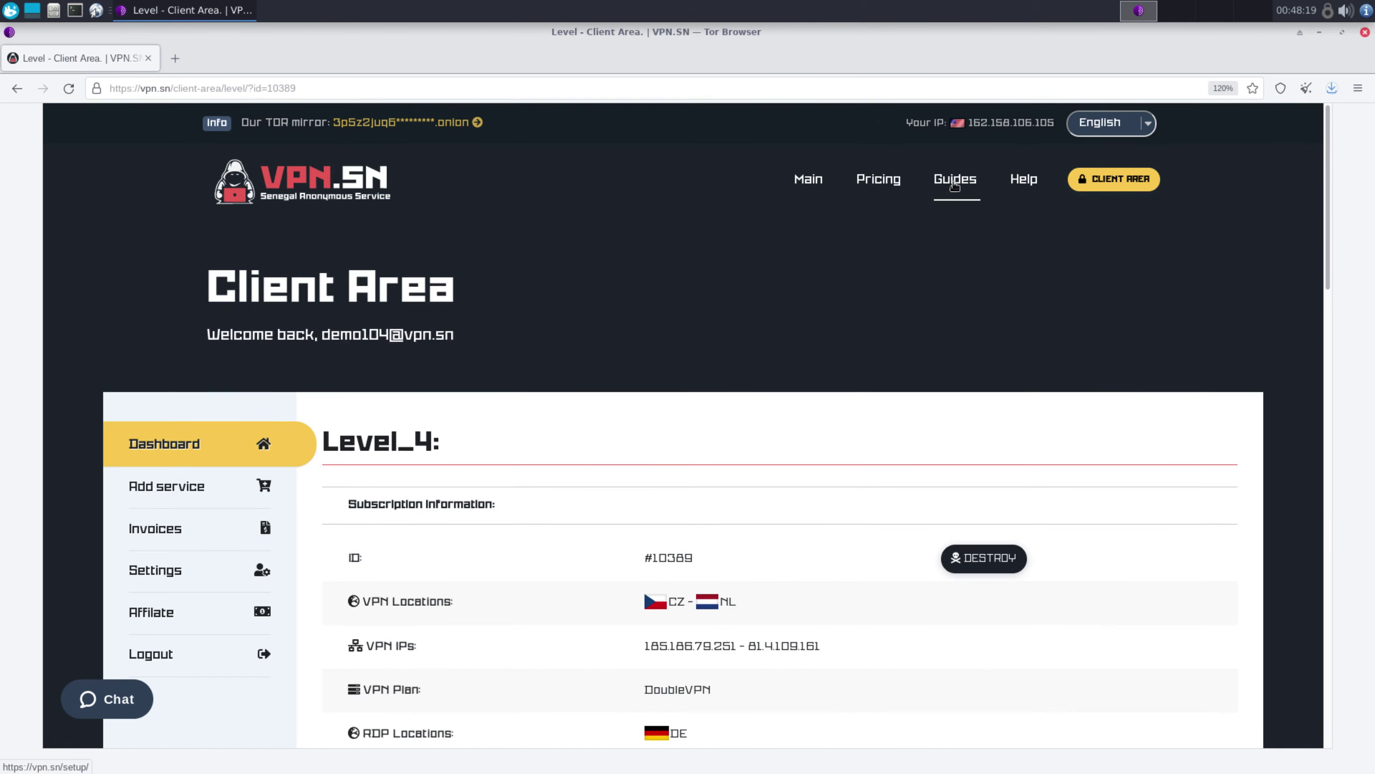
Go to Guides > Whonix OS and open 'How to setup Level_4 (VPN + AnonymousRD) at Whonix OS'
click(955, 182)
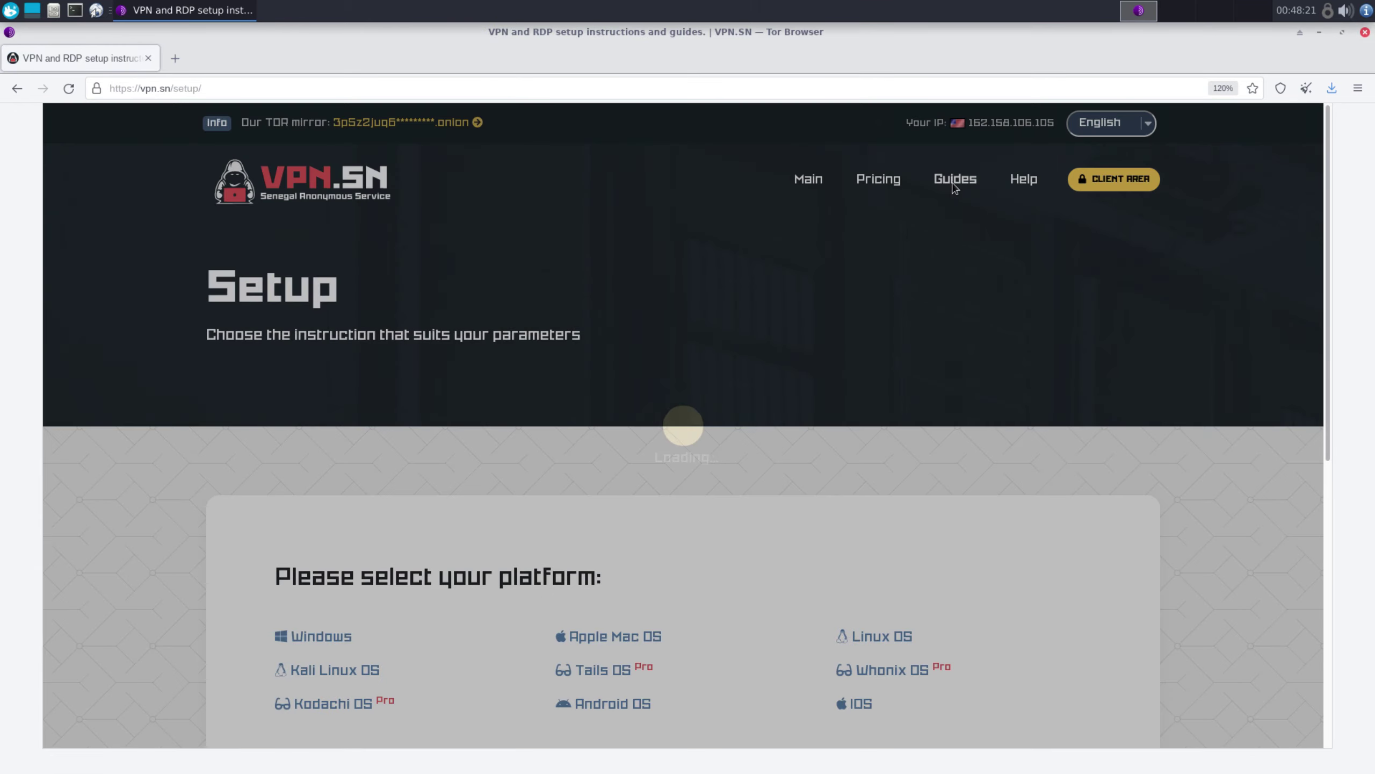
scroll(910, 254, down, 2)
scroll(911, 253, down, 3)
click(883, 470)
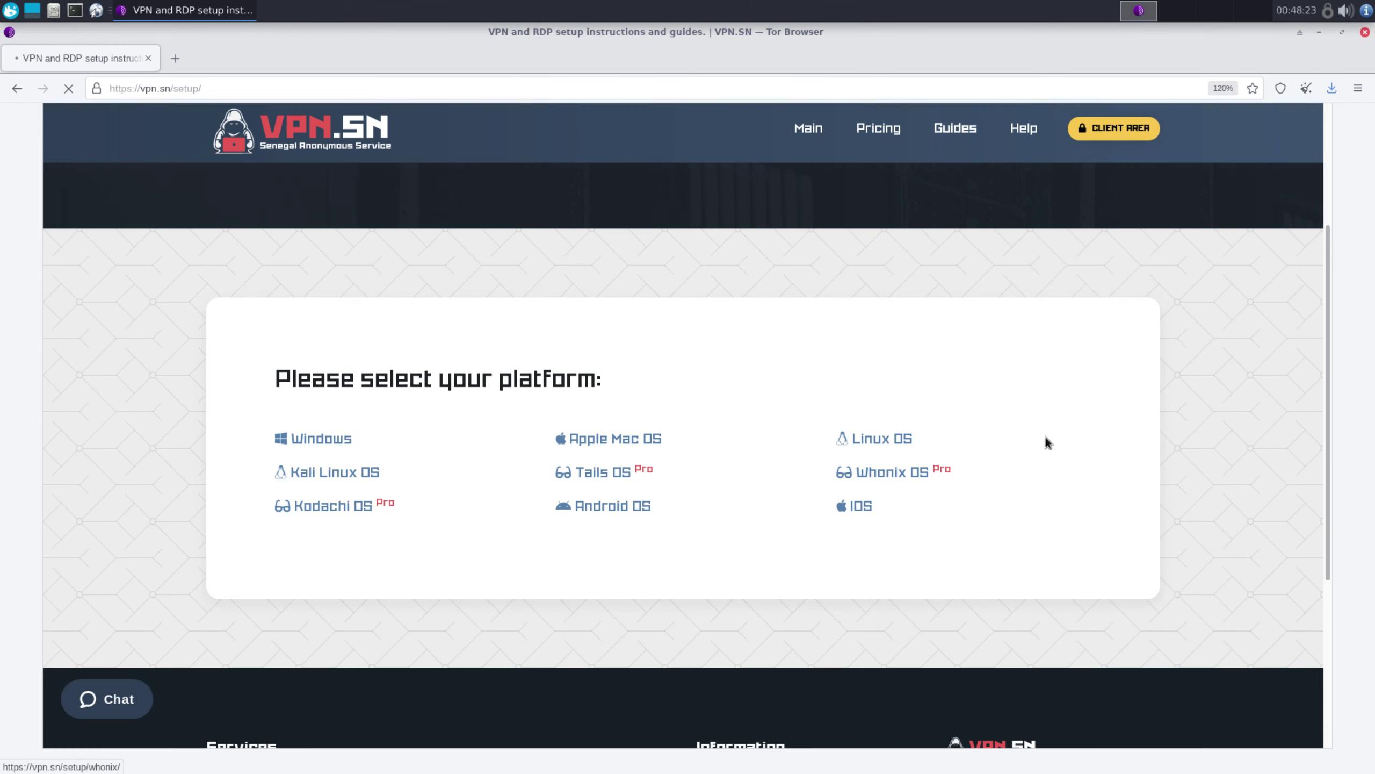
scroll(1013, 345, down, 7)
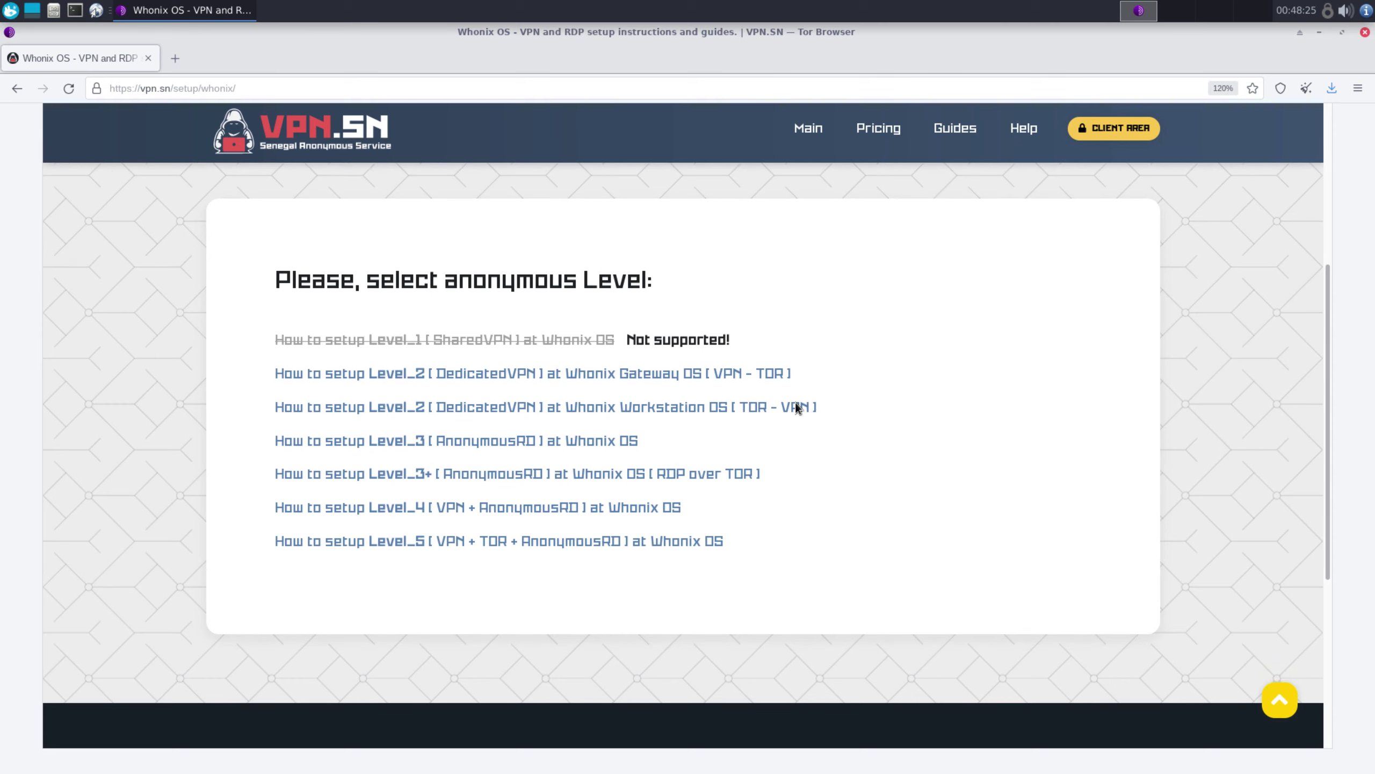
click(656, 501)
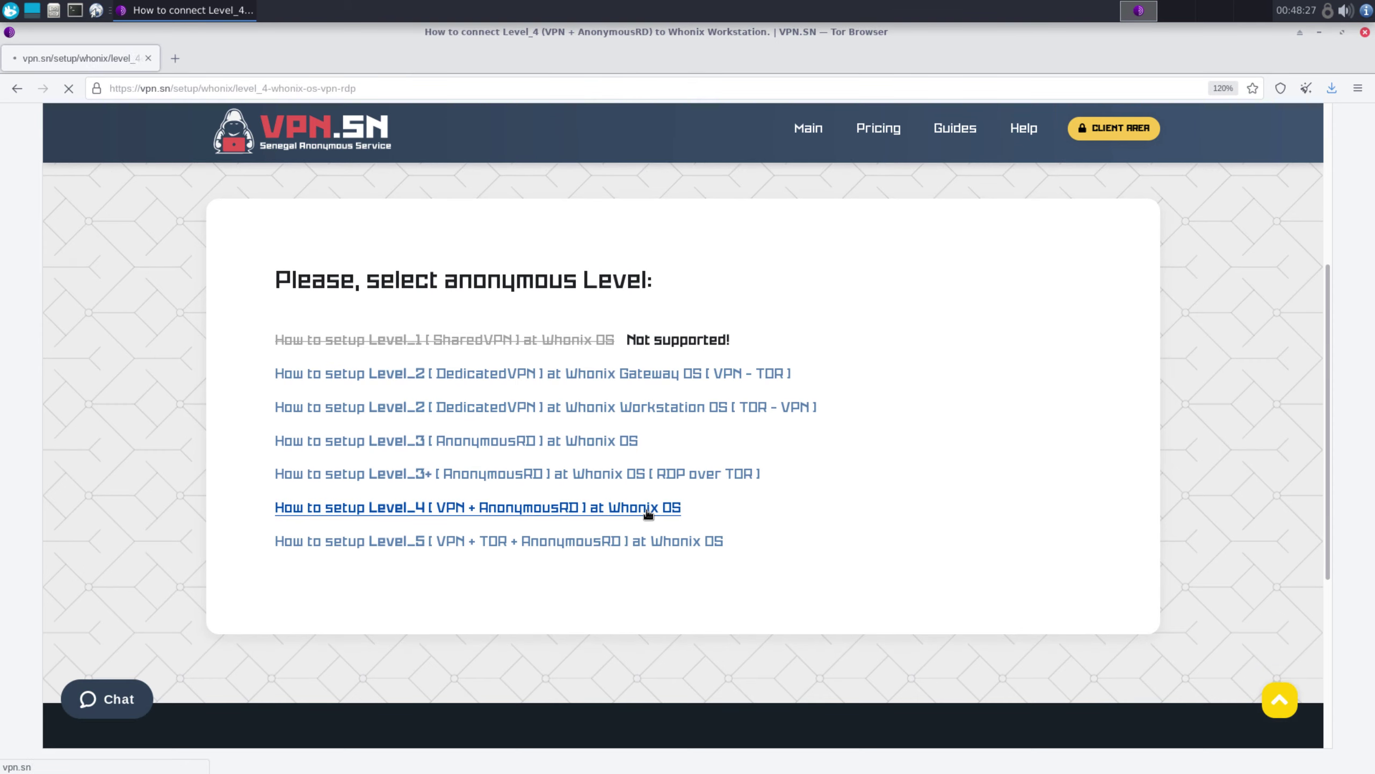
scroll(949, 307, down, 10)
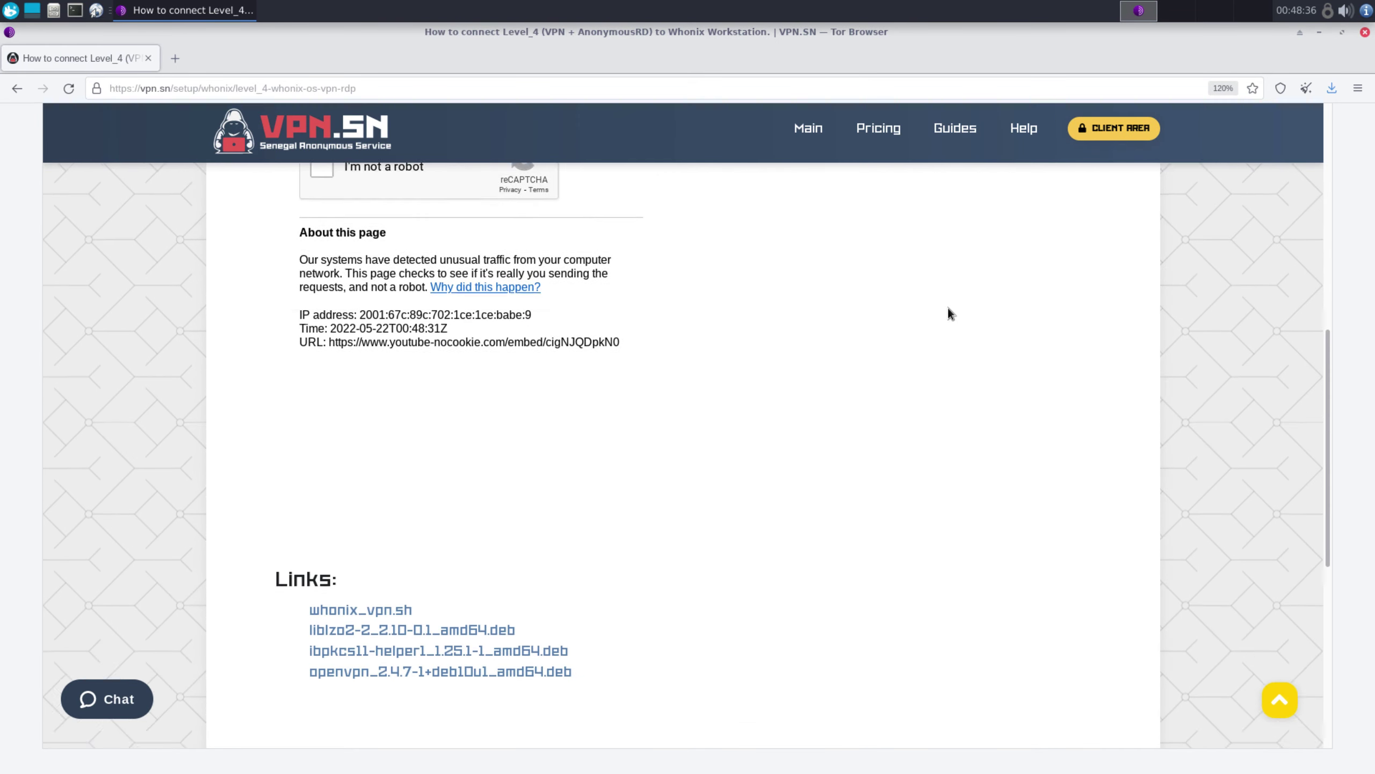
Save whonix_vpn.sh and the liblzo2 .deb package from the guide's Links into Downloads
double_click(297, 440)
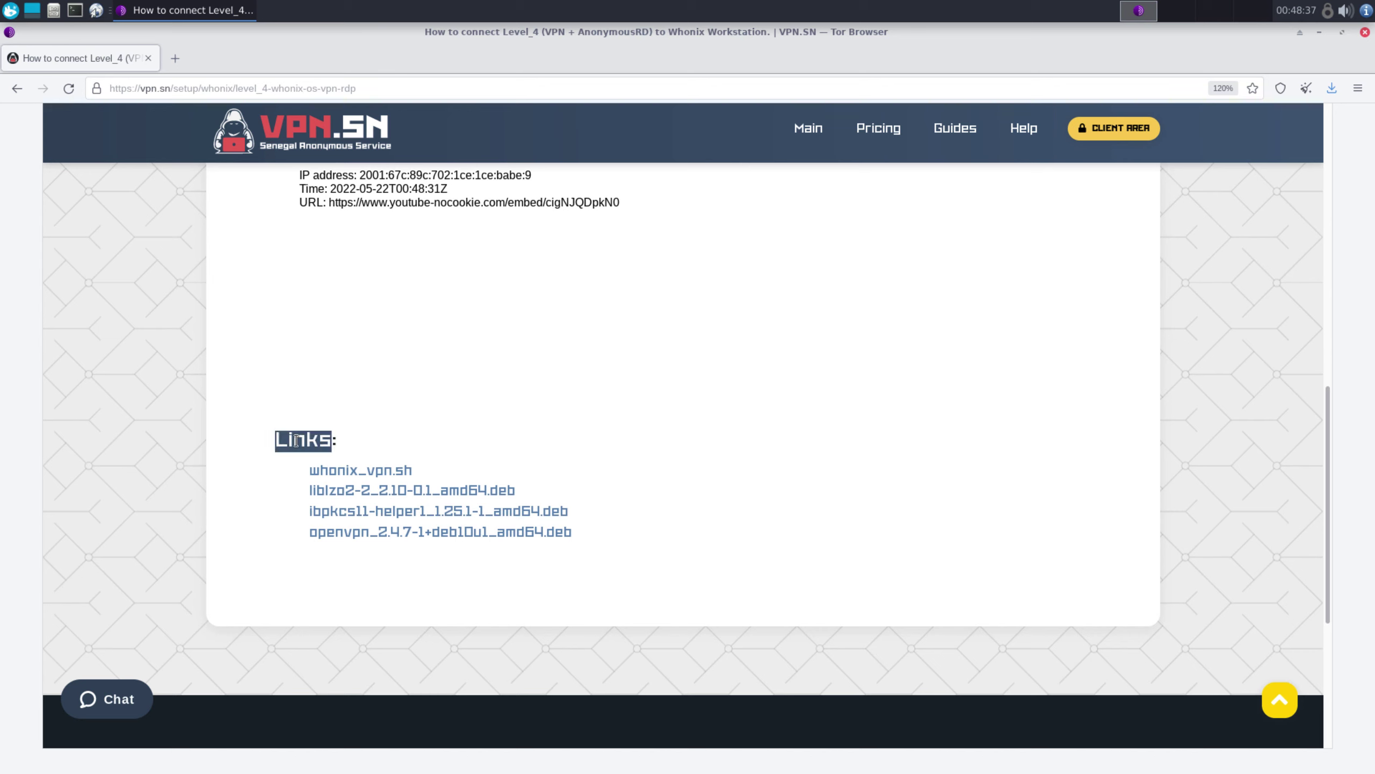
click(351, 476)
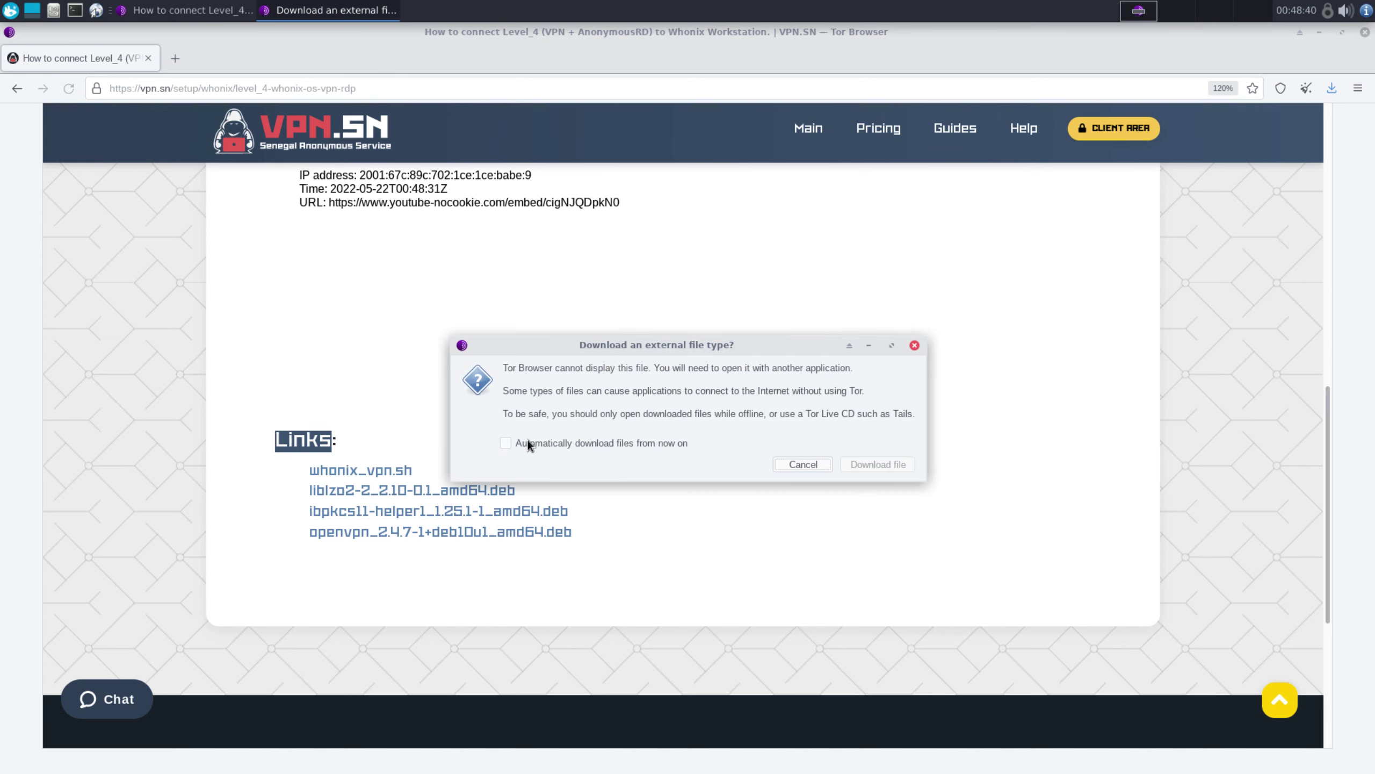
click(871, 469)
click(554, 442)
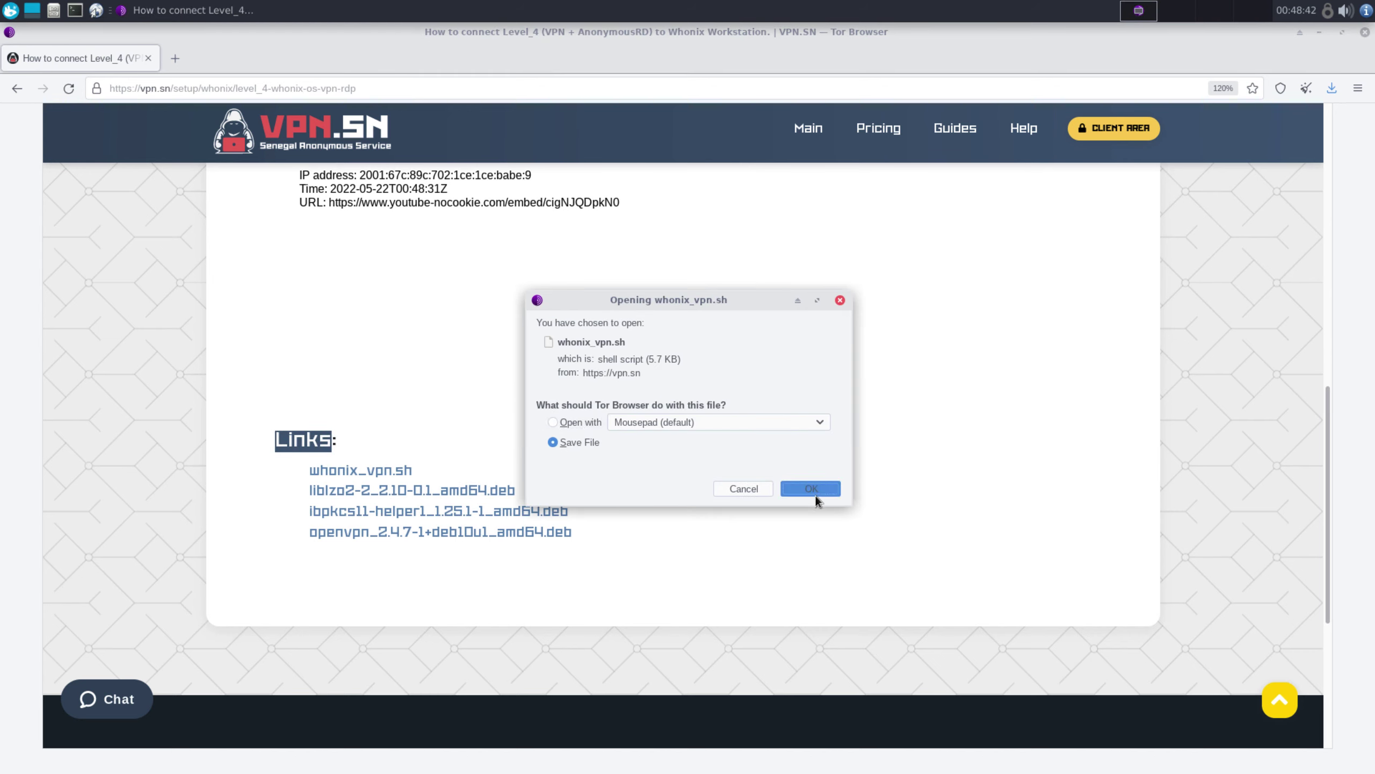
click(812, 491)
click(1054, 113)
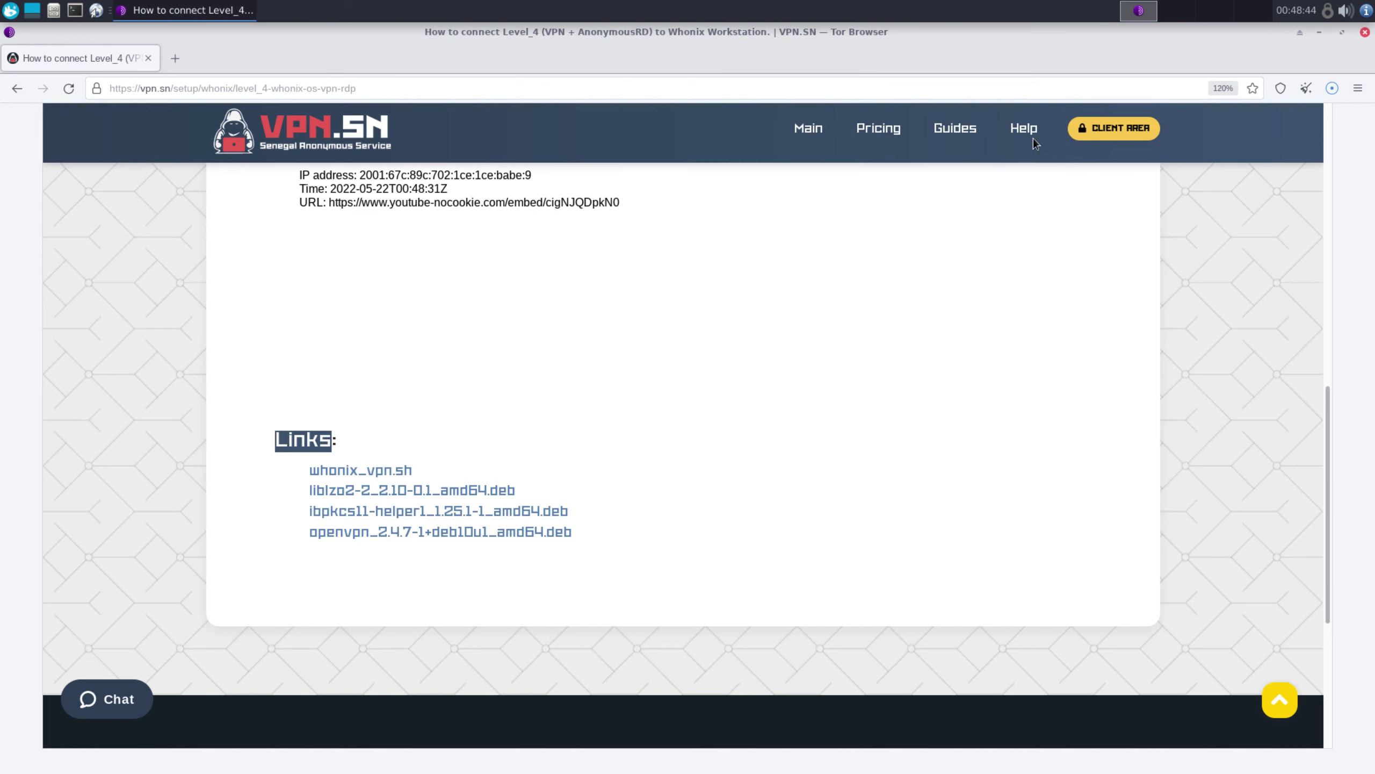
click(496, 489)
click(879, 464)
click(574, 443)
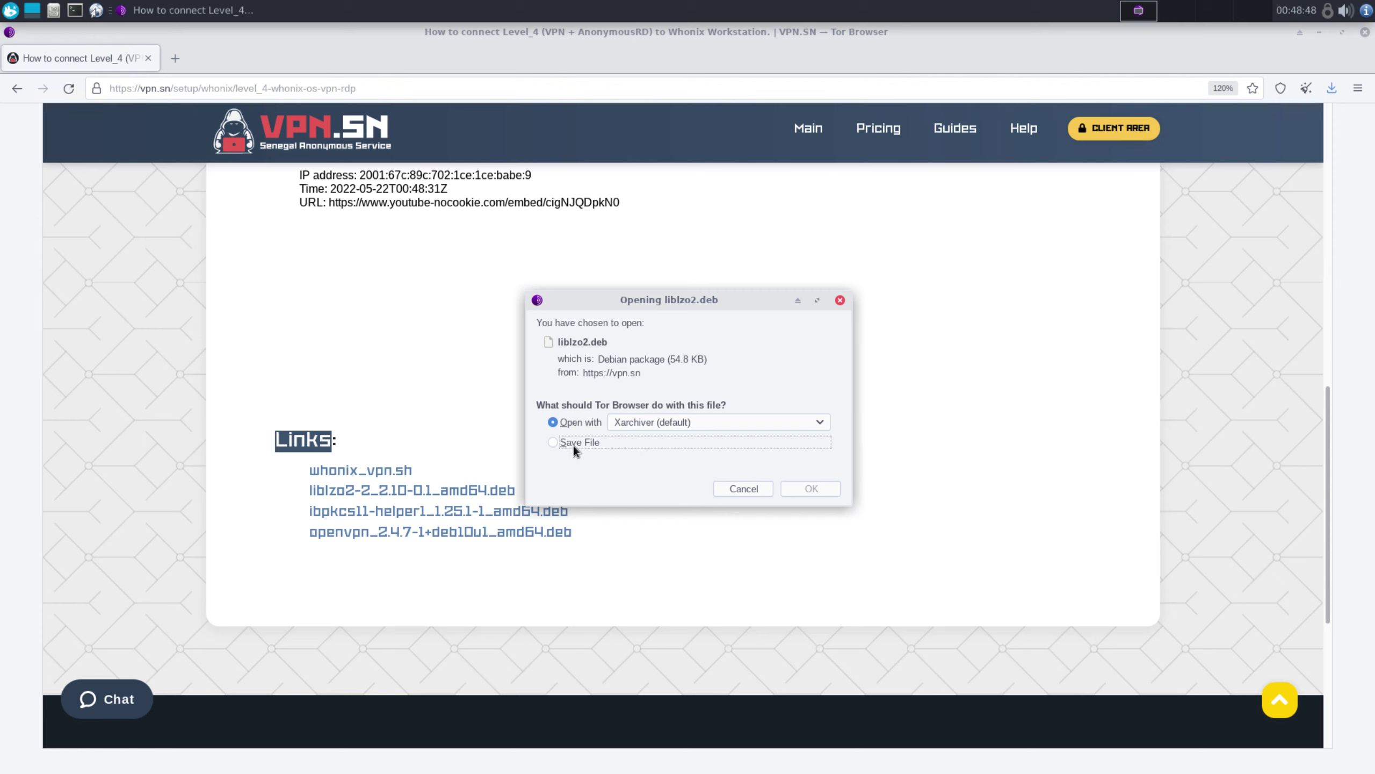
click(797, 481)
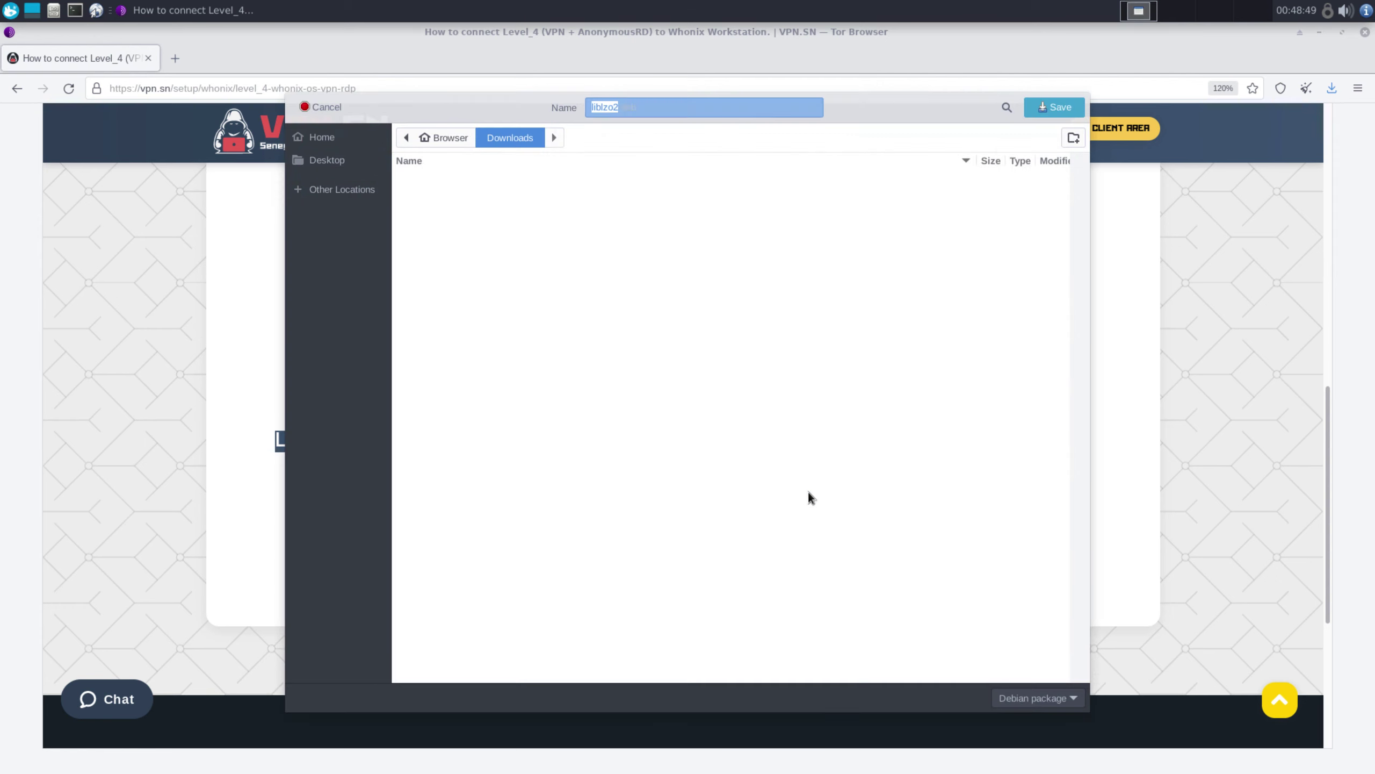
click(1042, 111)
Save the libpkcs11 and openvpn .deb packages into Downloads
click(552, 513)
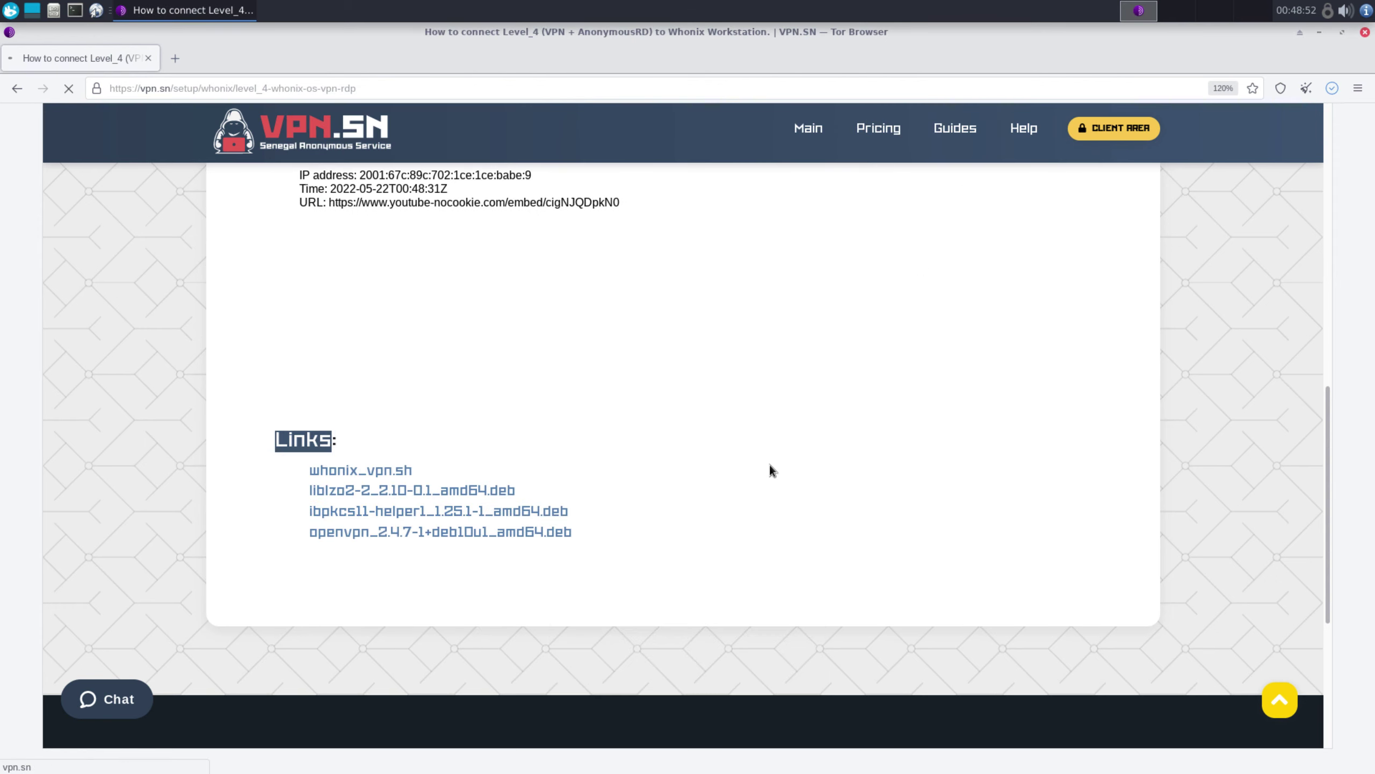
click(860, 462)
click(598, 447)
click(814, 483)
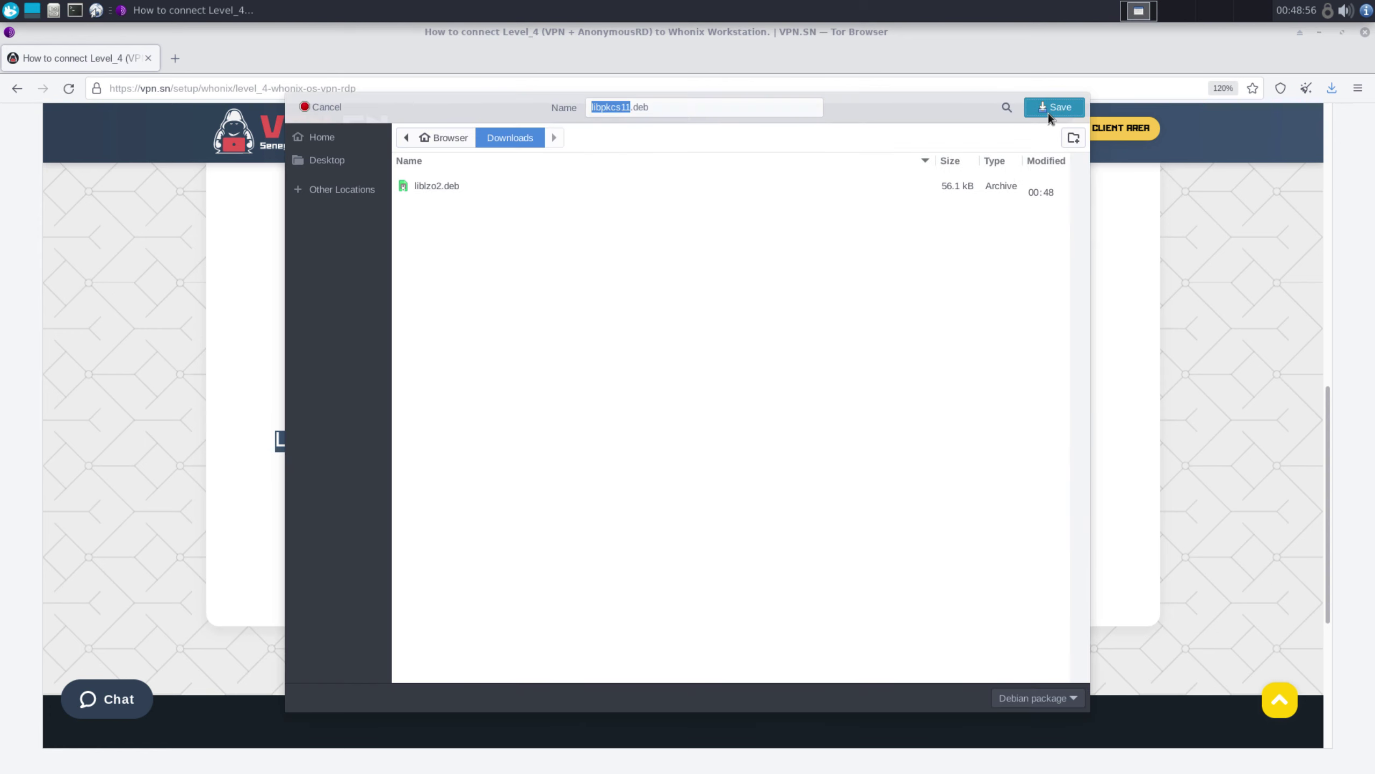
click(1048, 112)
click(542, 532)
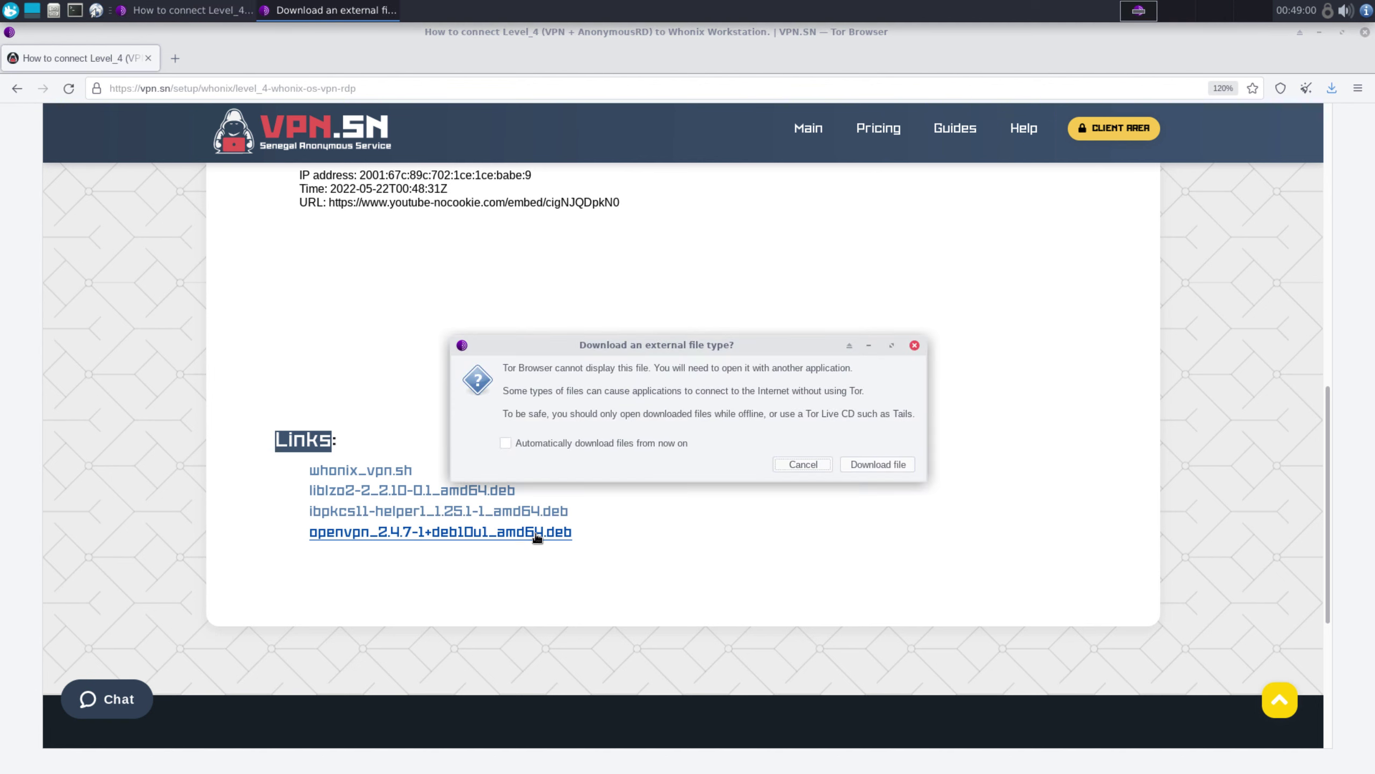
click(853, 461)
click(599, 443)
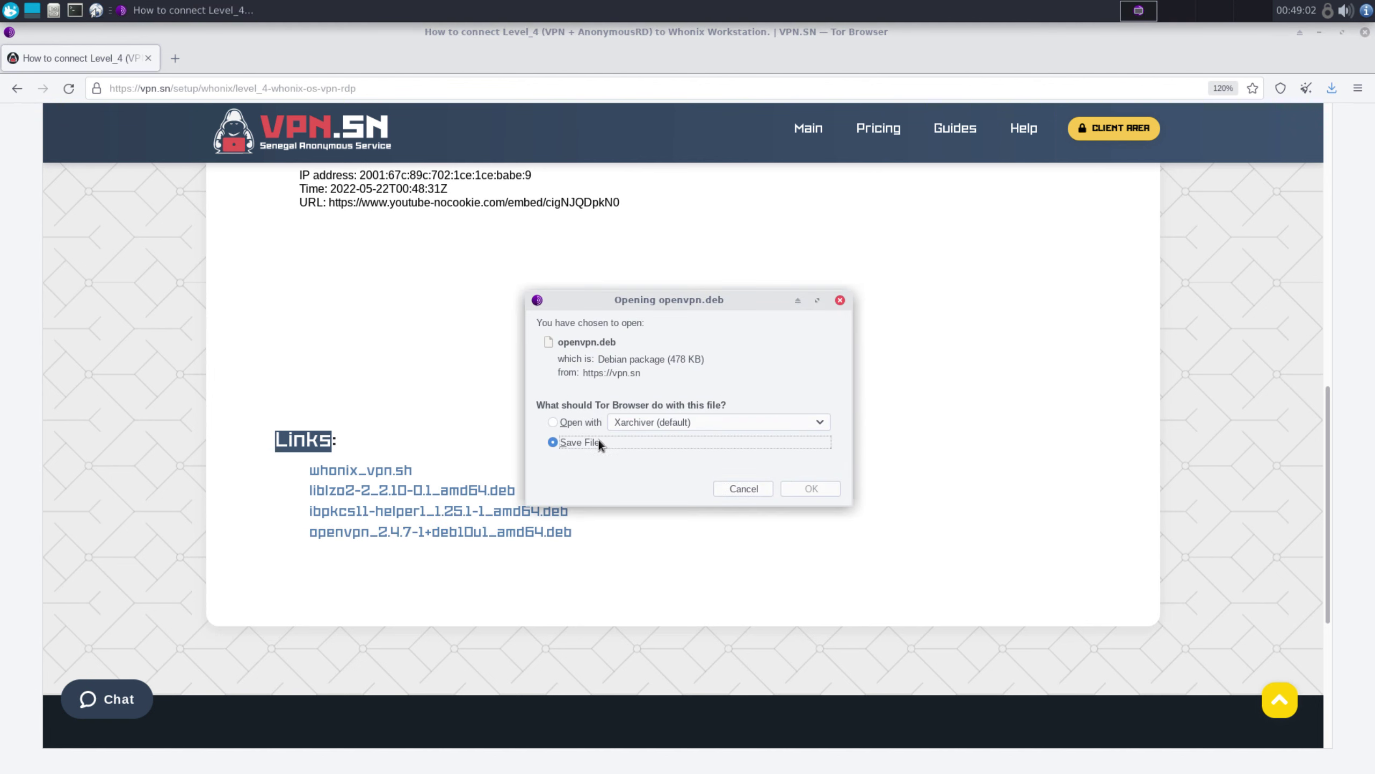
click(810, 489)
click(1048, 109)
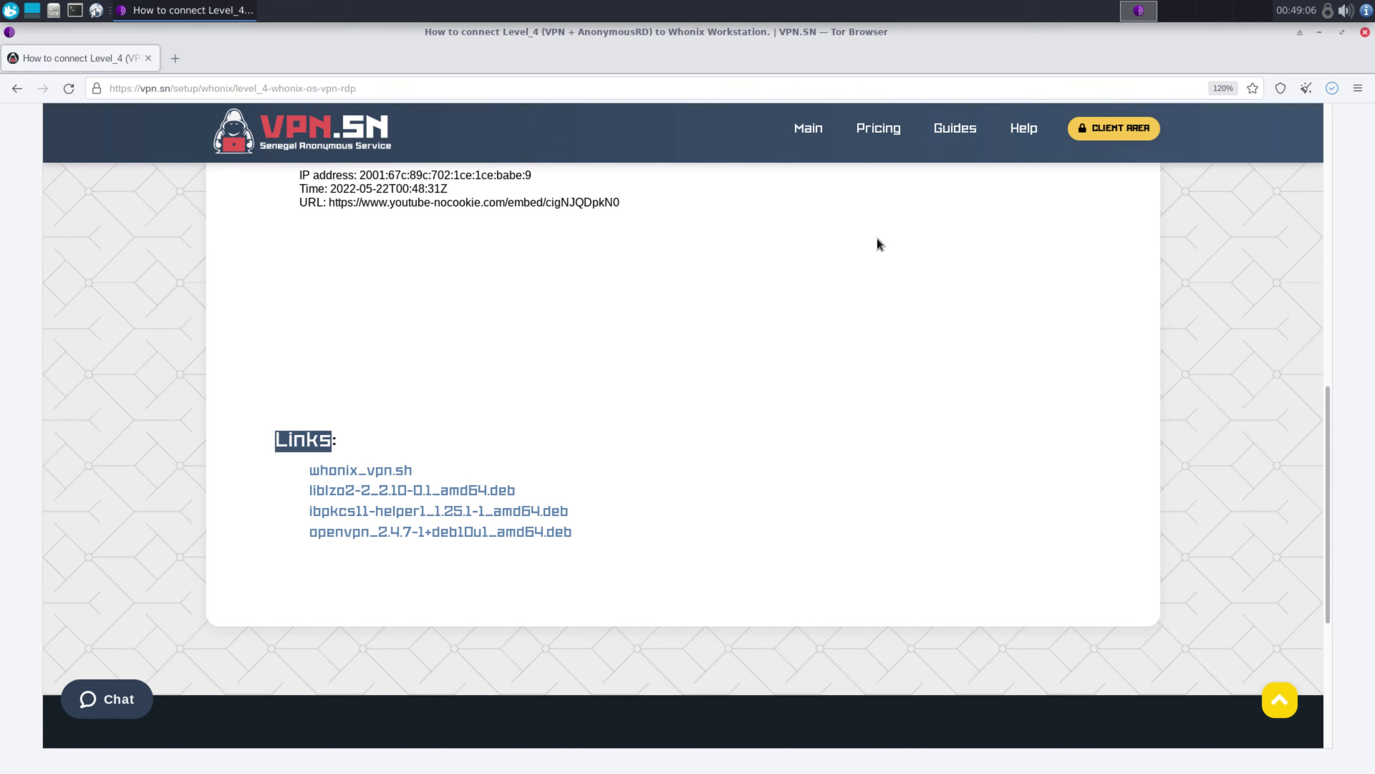
Open the Downloads folder and copy all six downloaded files
click(1332, 88)
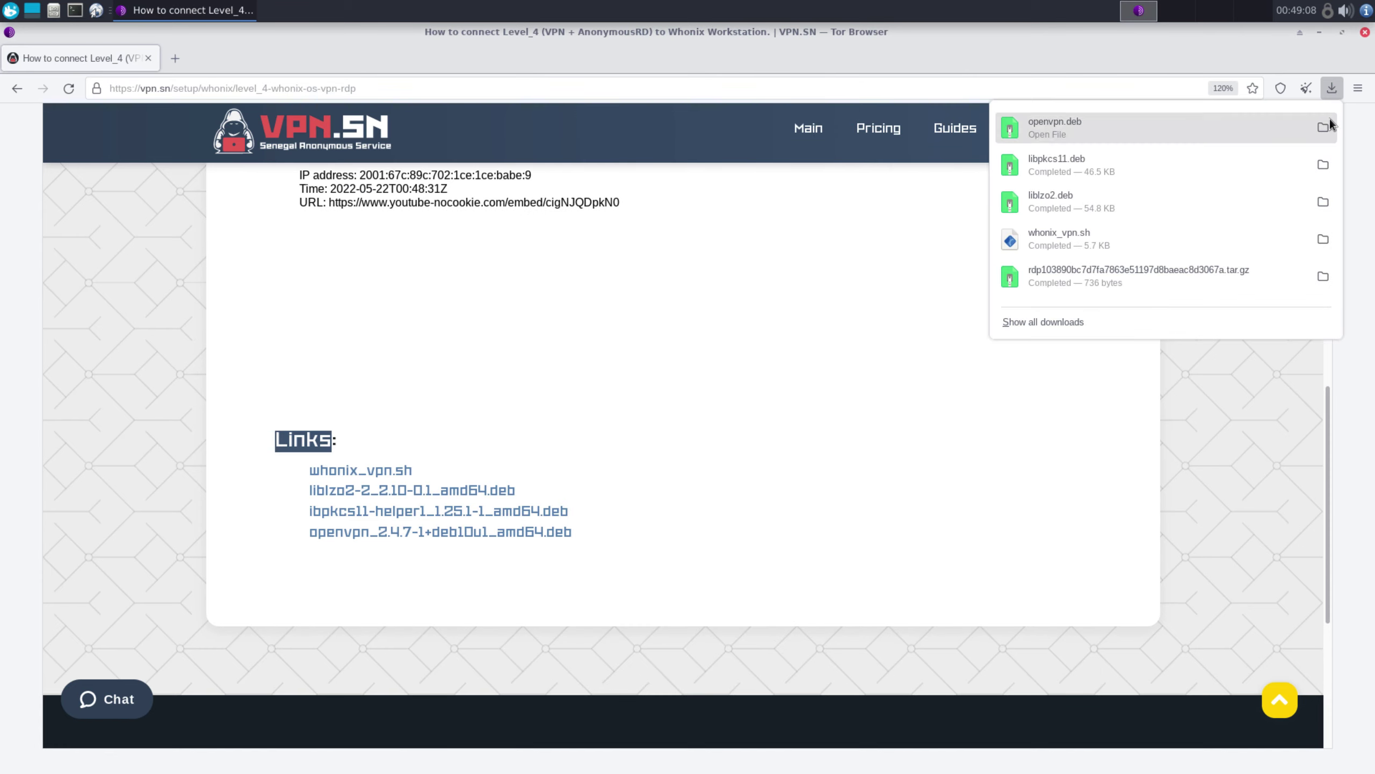
click(1331, 128)
drag(866, 485, 637, 313)
right_click(636, 313)
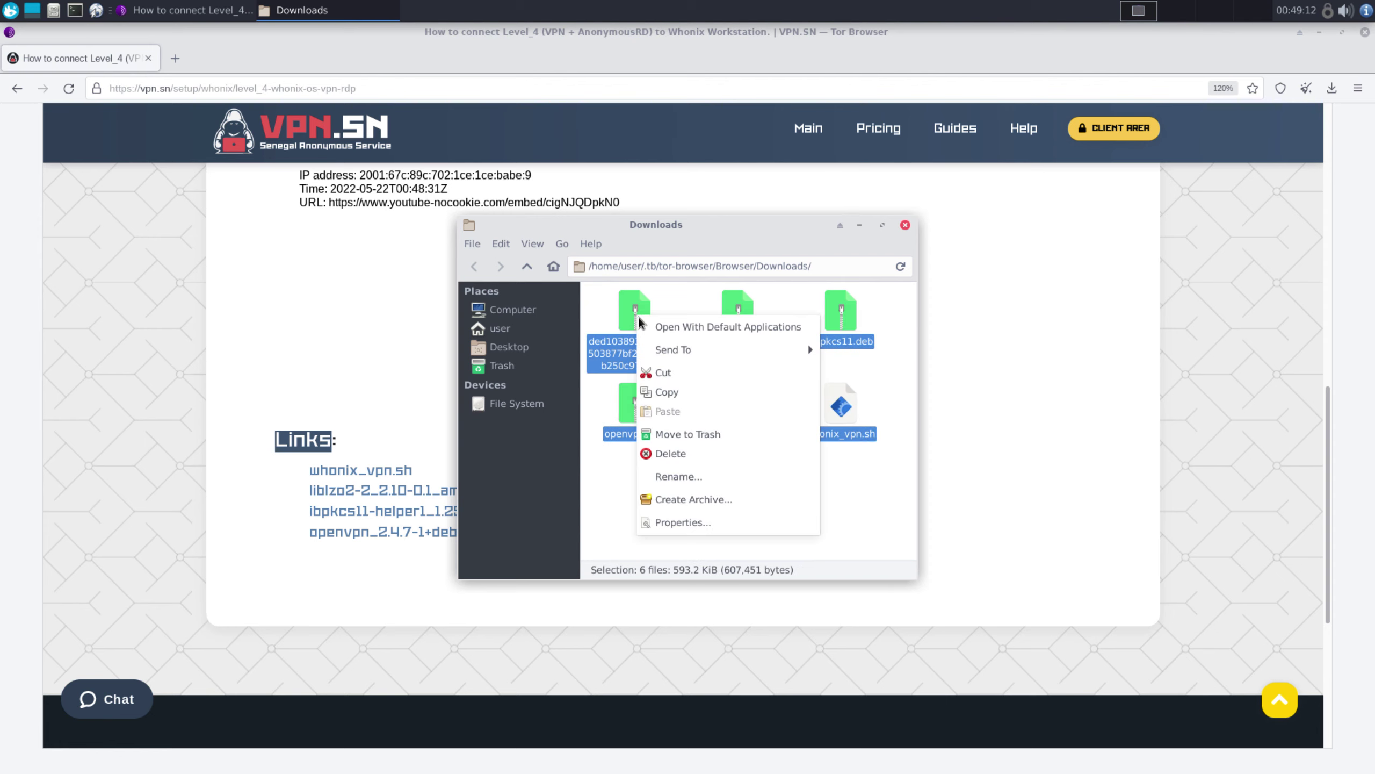
click(685, 393)
click(905, 224)
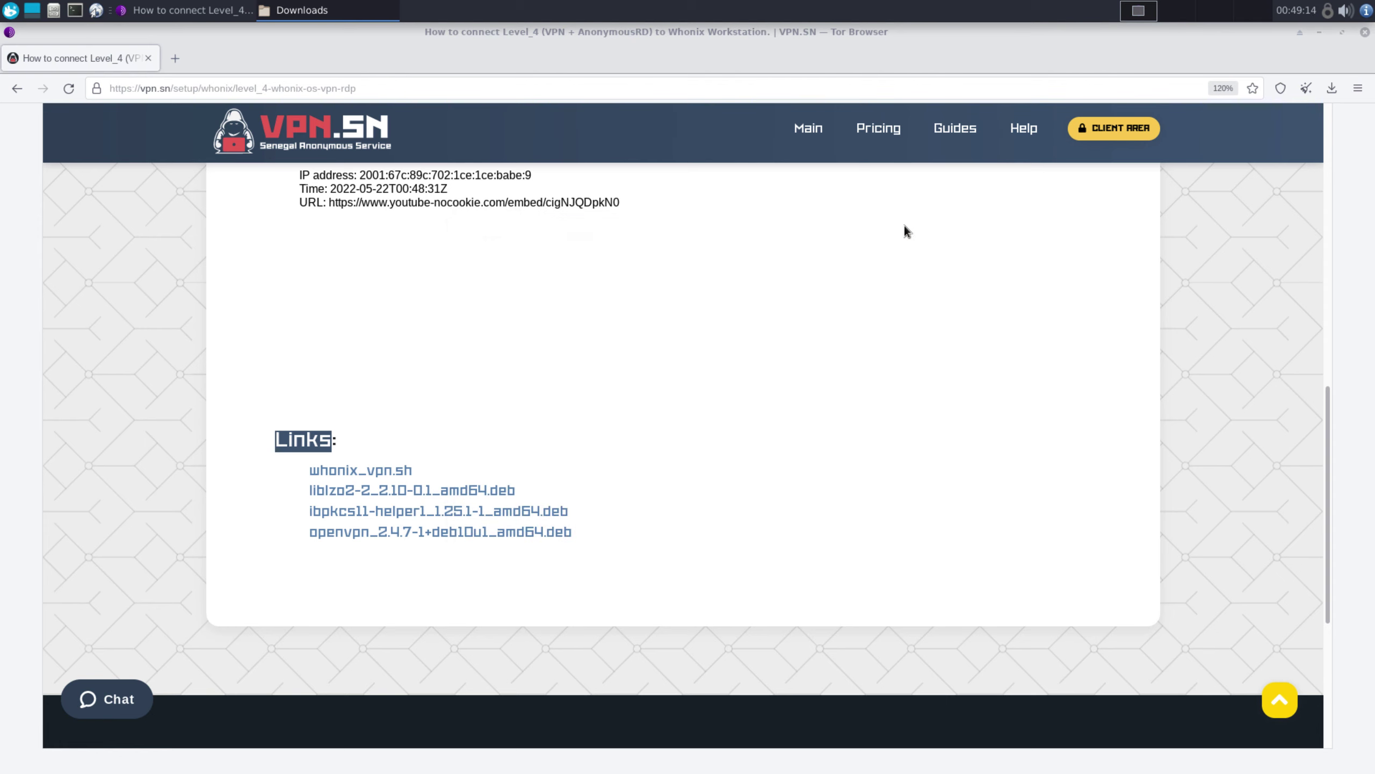
Create a new folder named vpn on the desktop
click(1319, 31)
right_click(344, 307)
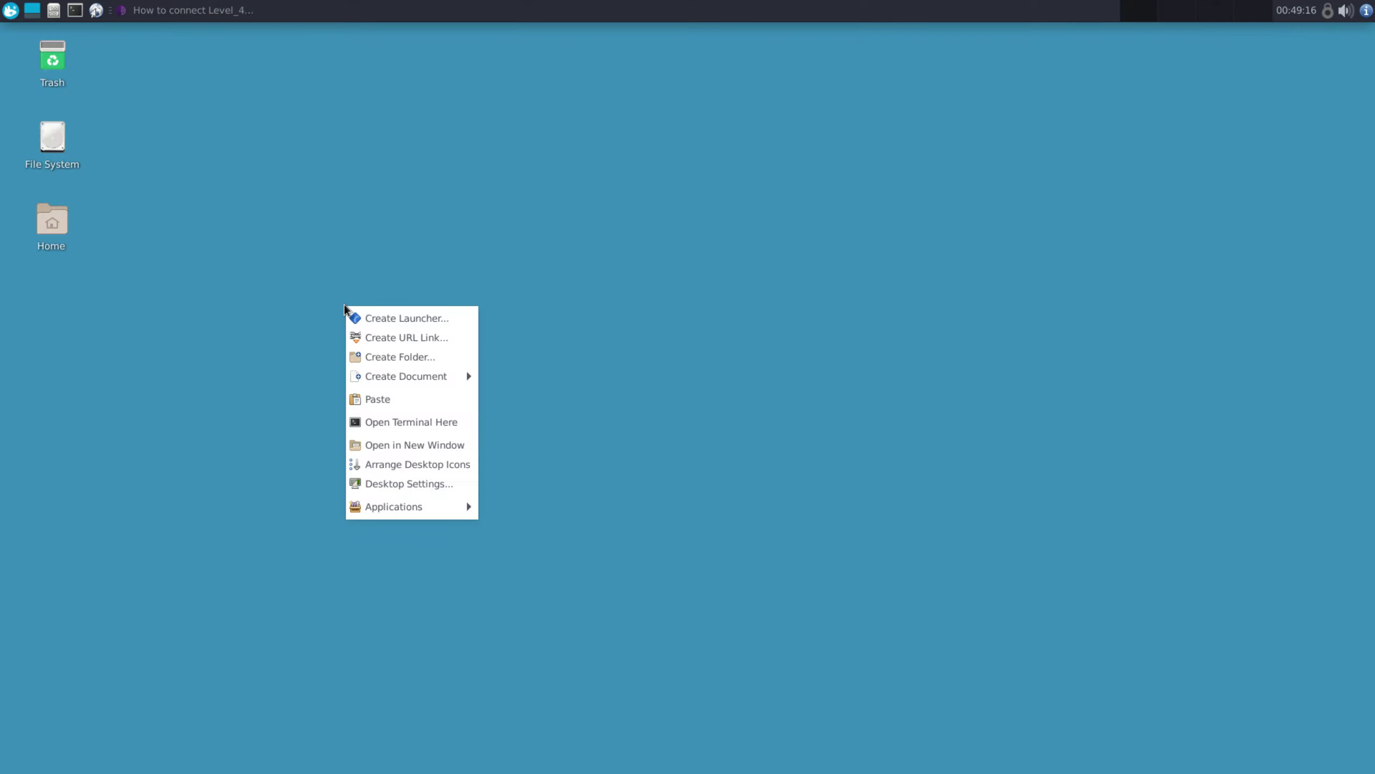
click(404, 361)
text(vpn)
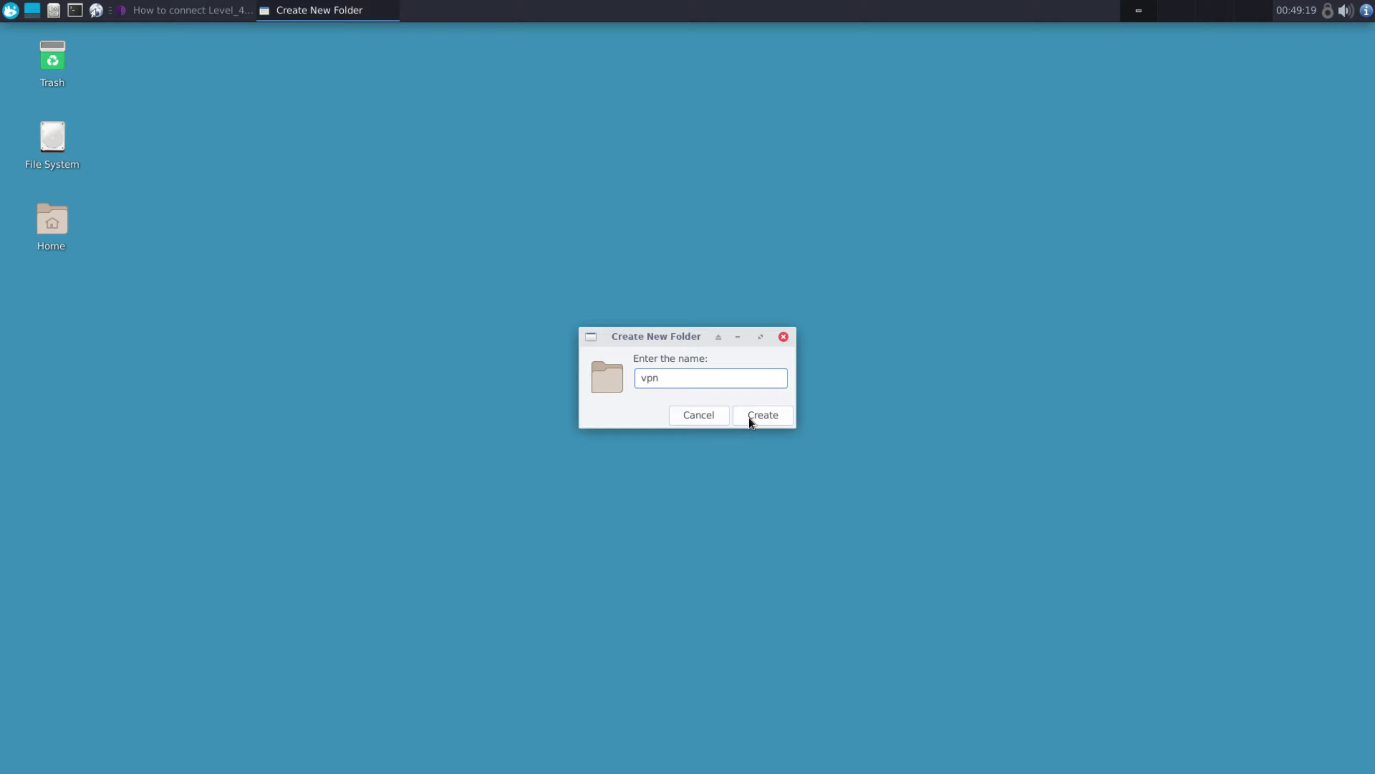
click(750, 419)
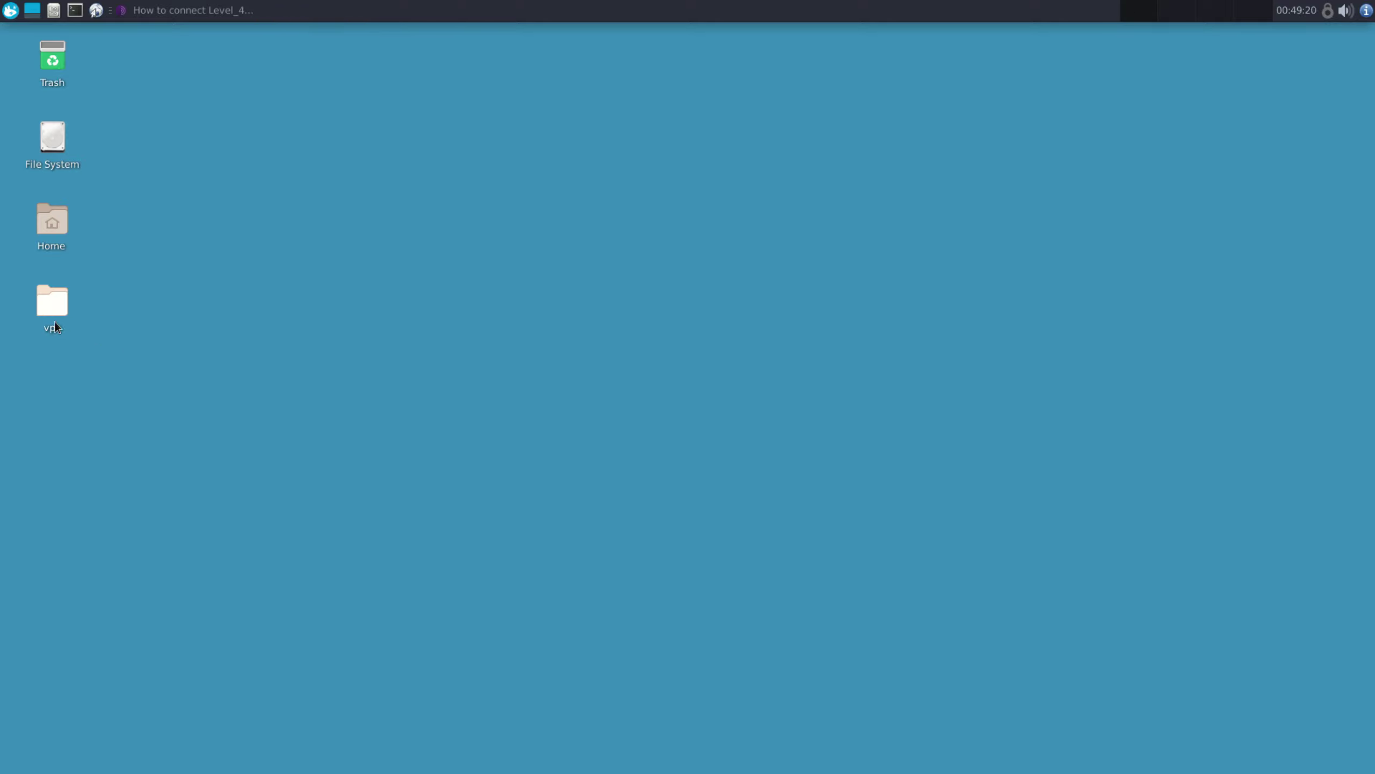
Paste the six copied files into the maximized vpn folder and select the first tar.gz archive
double_click(51, 307)
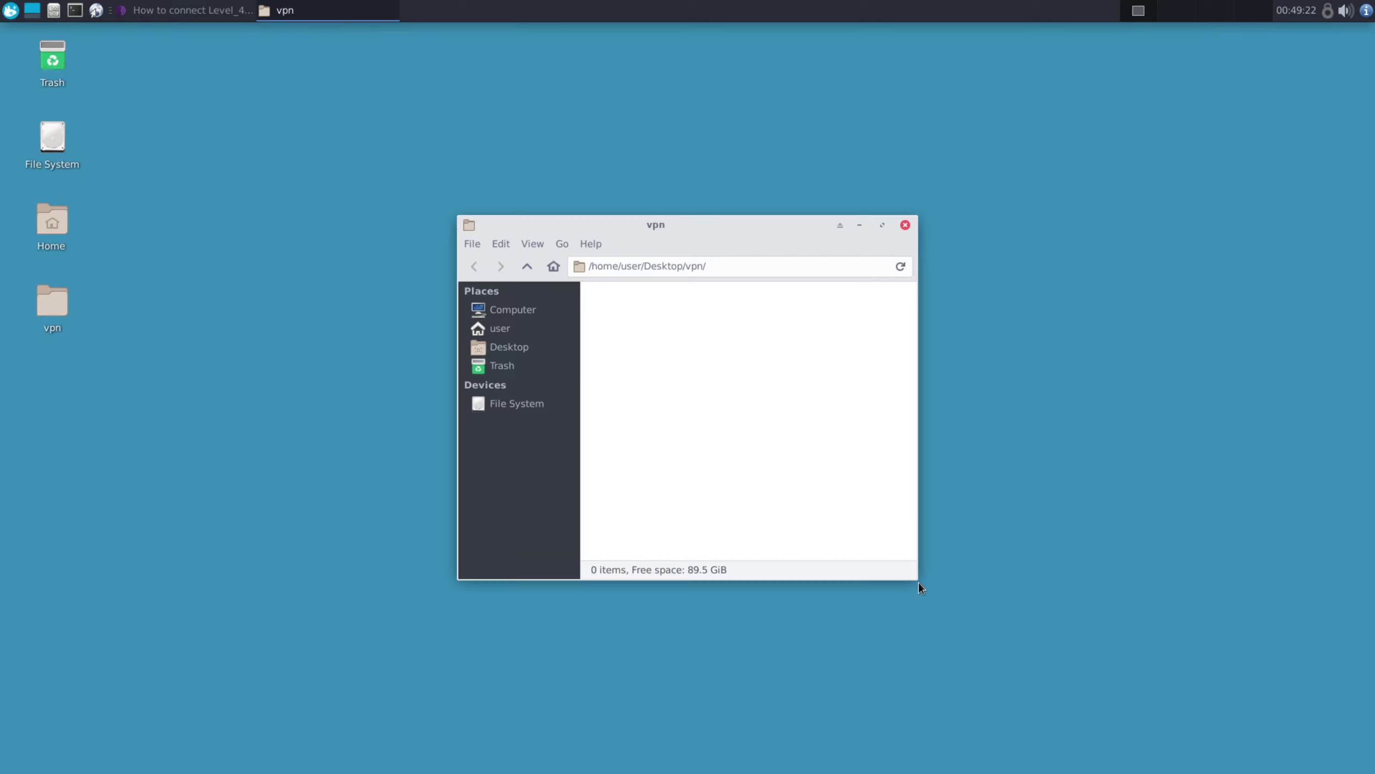
double_click(668, 224)
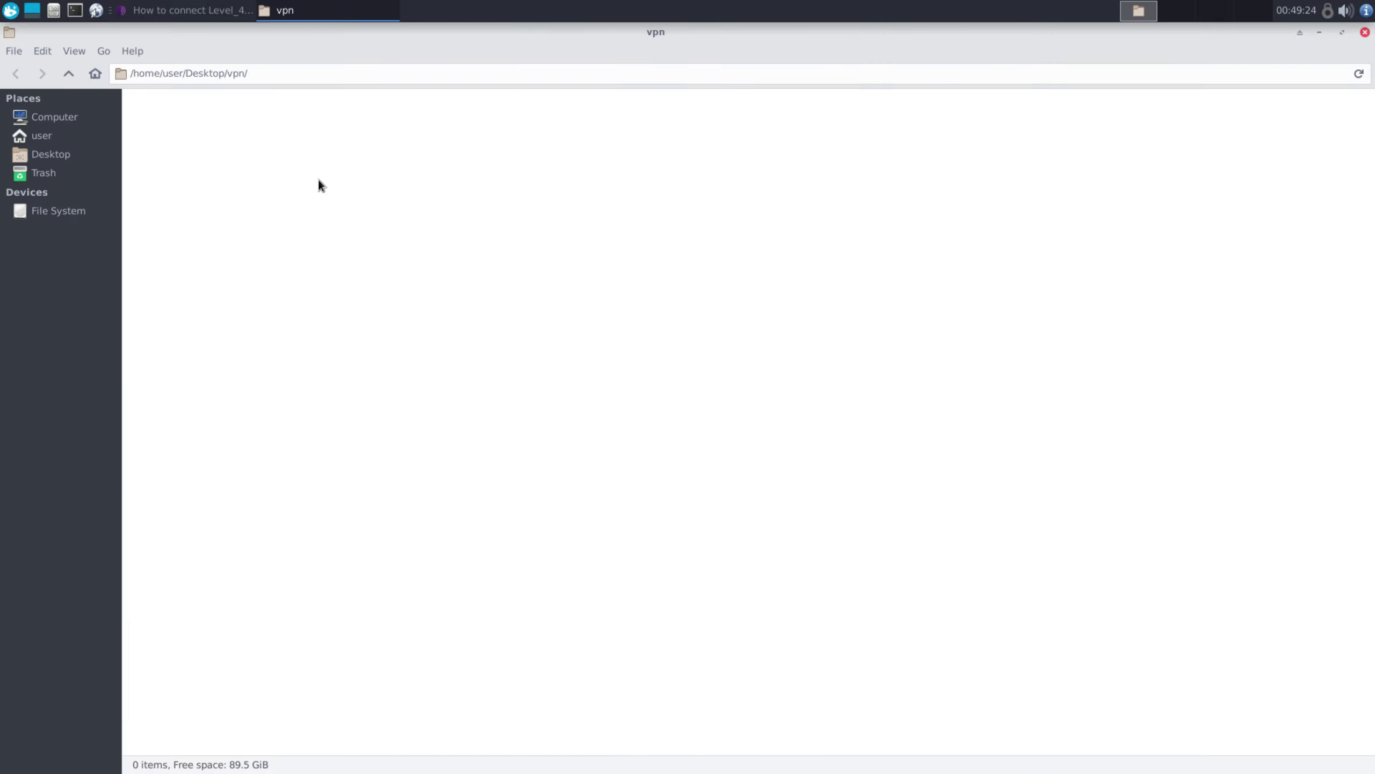
right_click(320, 184)
click(363, 229)
click(432, 333)
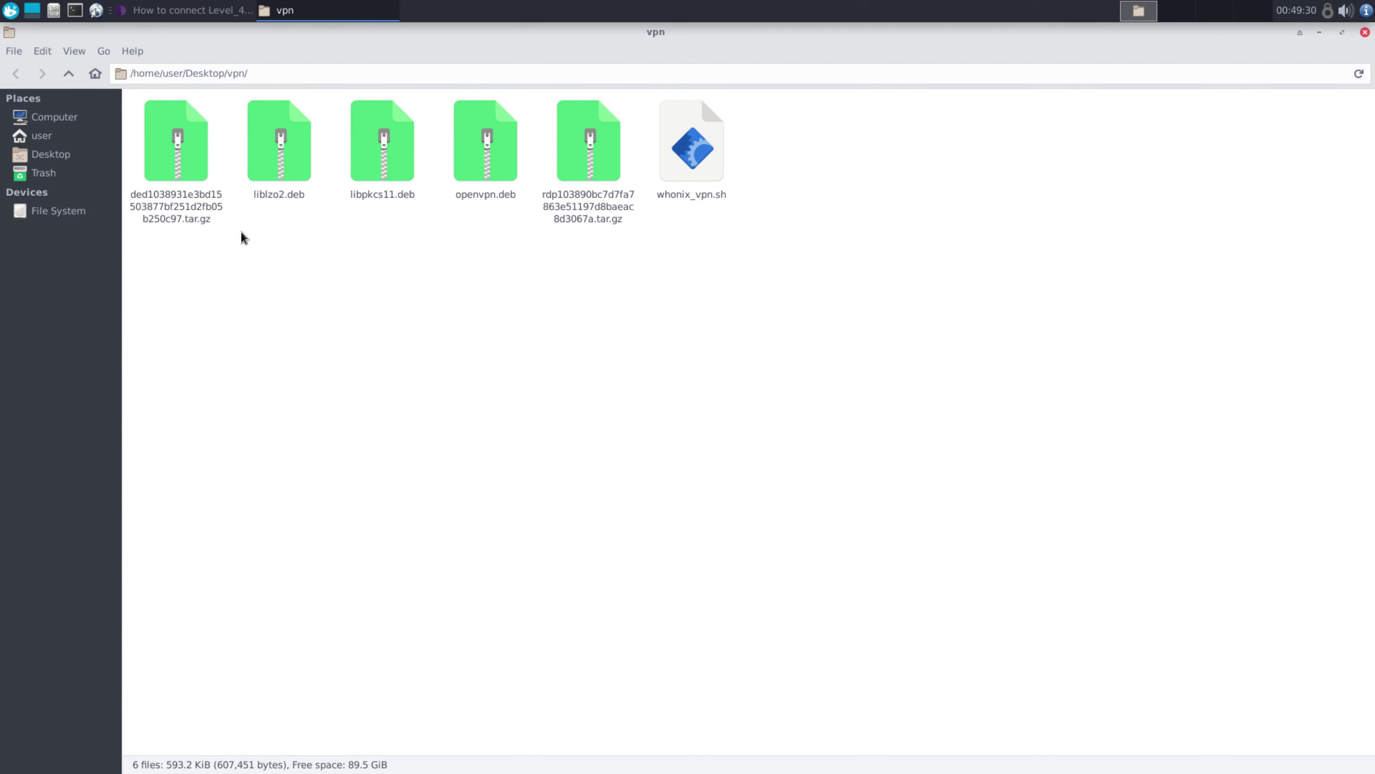
click(179, 165)
Extract the first tar.gz archive into Desktop/vpn using Extract To
right_click(180, 164)
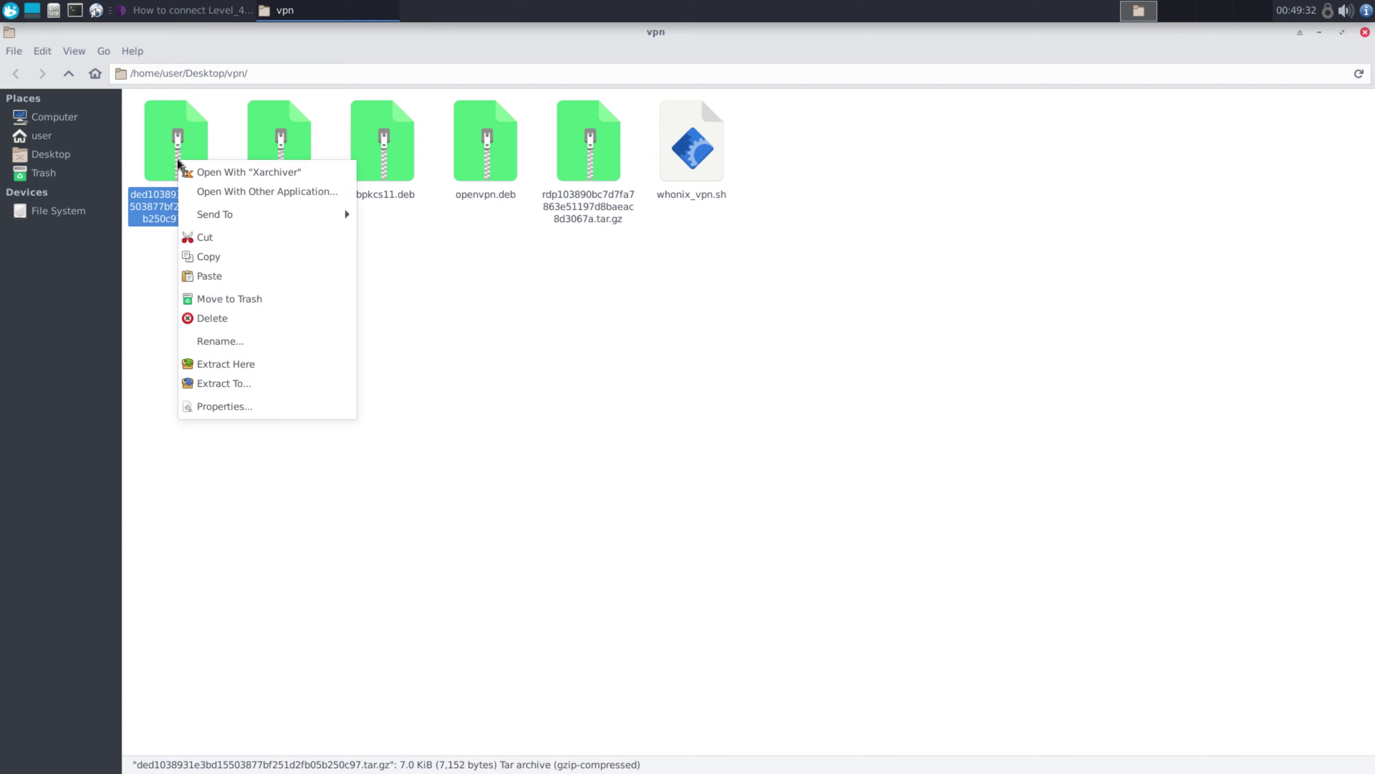
click(255, 385)
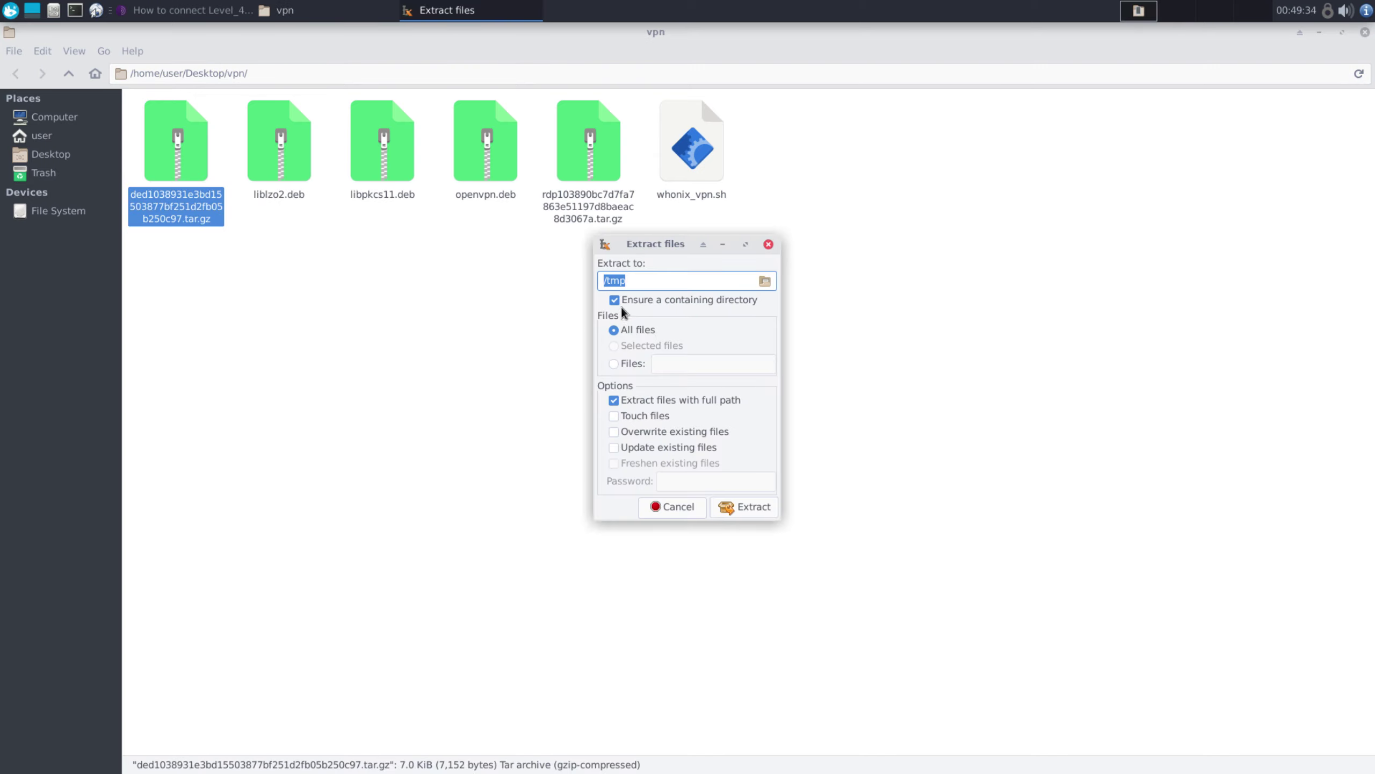
click(764, 281)
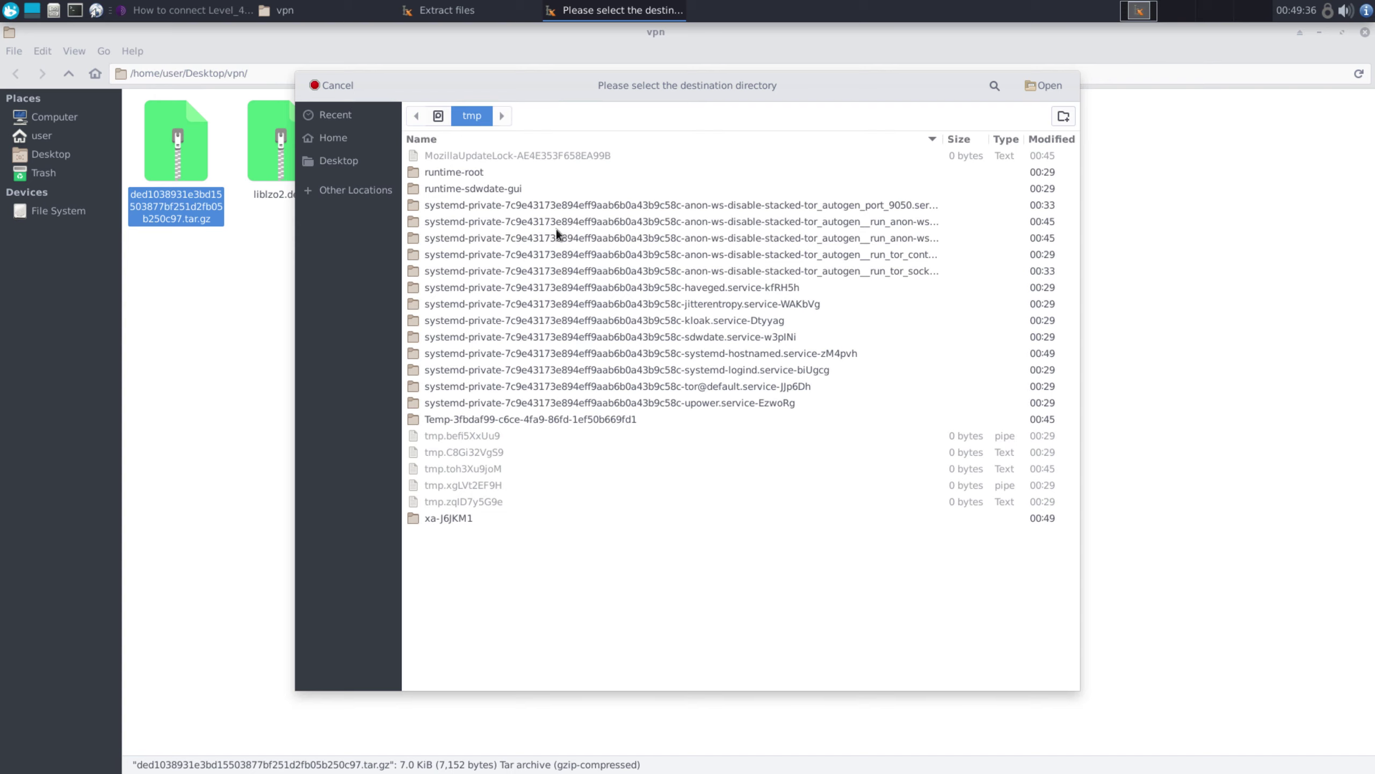
click(346, 159)
double_click(441, 157)
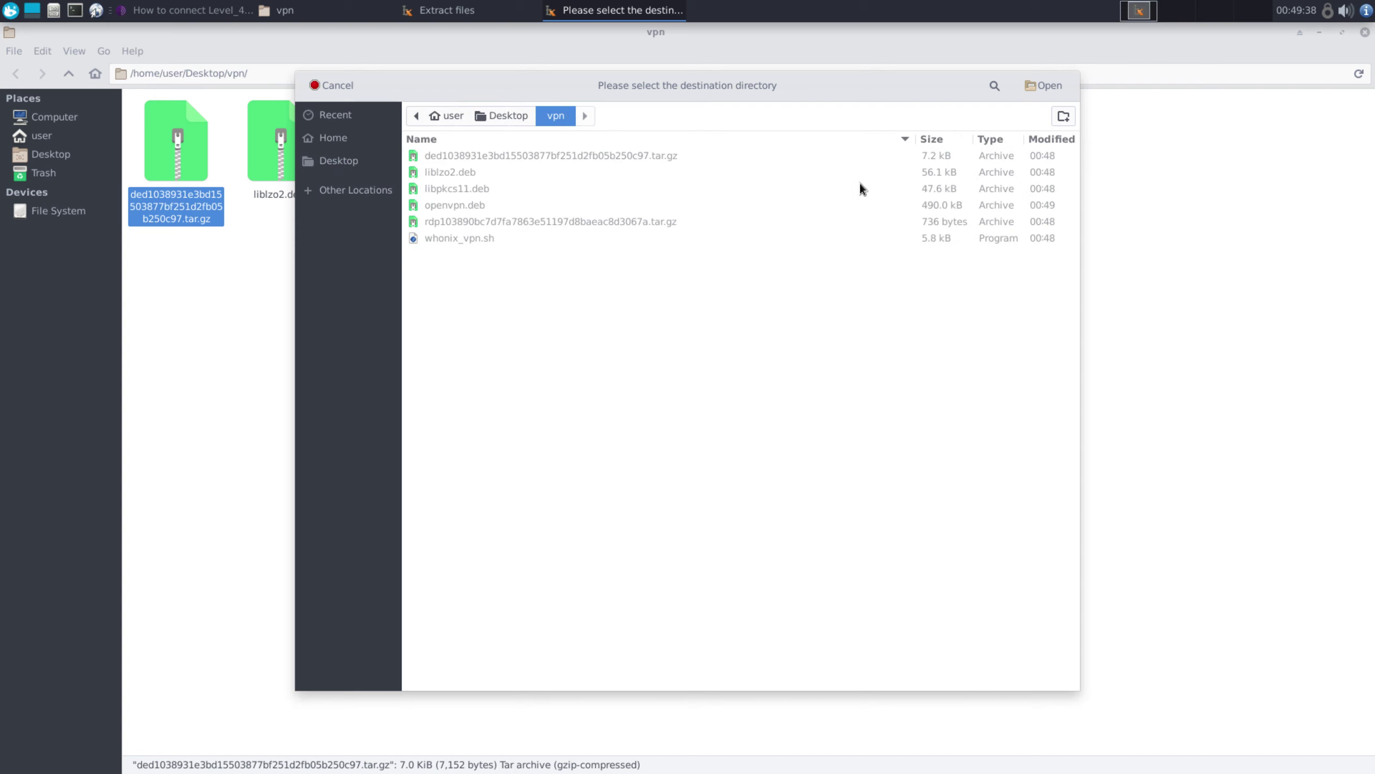
click(1044, 88)
click(728, 507)
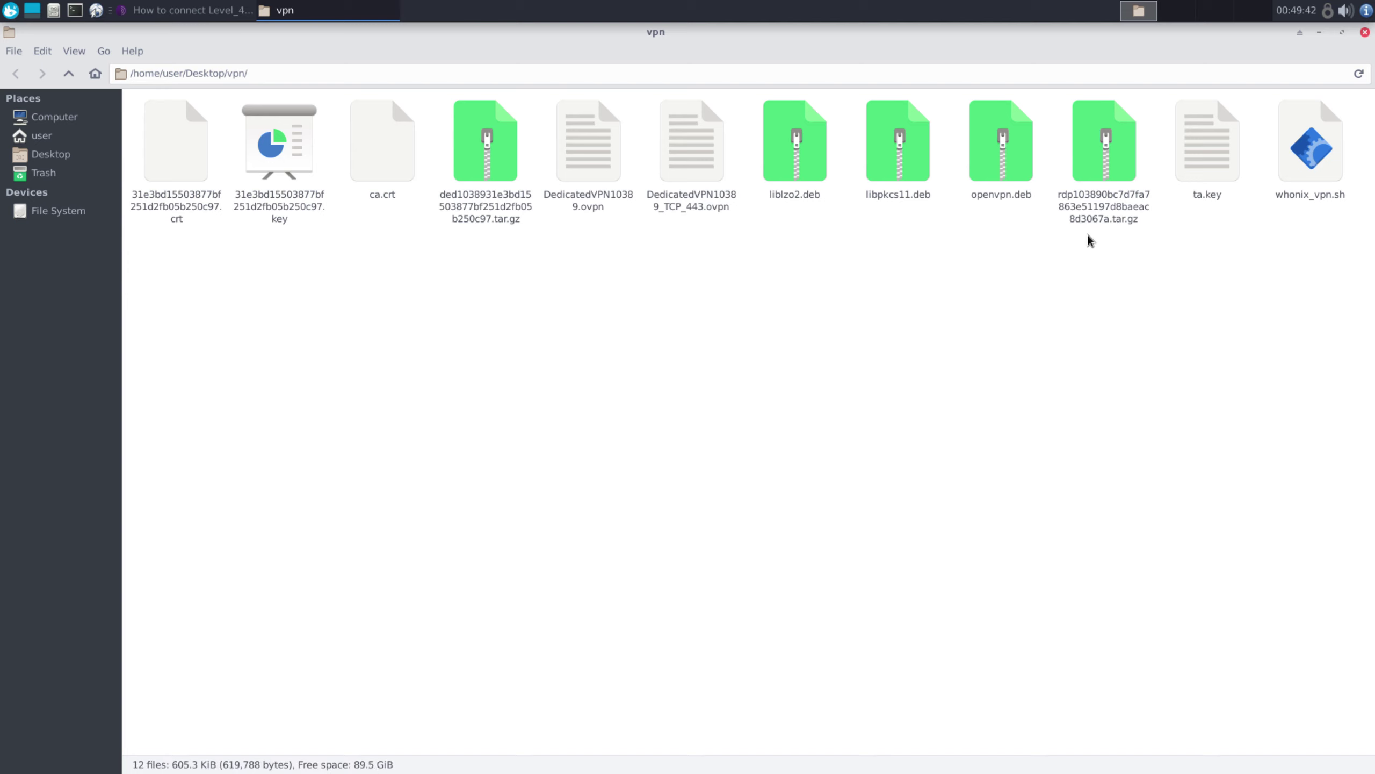
Extract the rdp tar.gz archive in place, then select DedicatedVPN10389_TCP_443.ovpn
click(1104, 173)
right_click(1104, 176)
click(1154, 376)
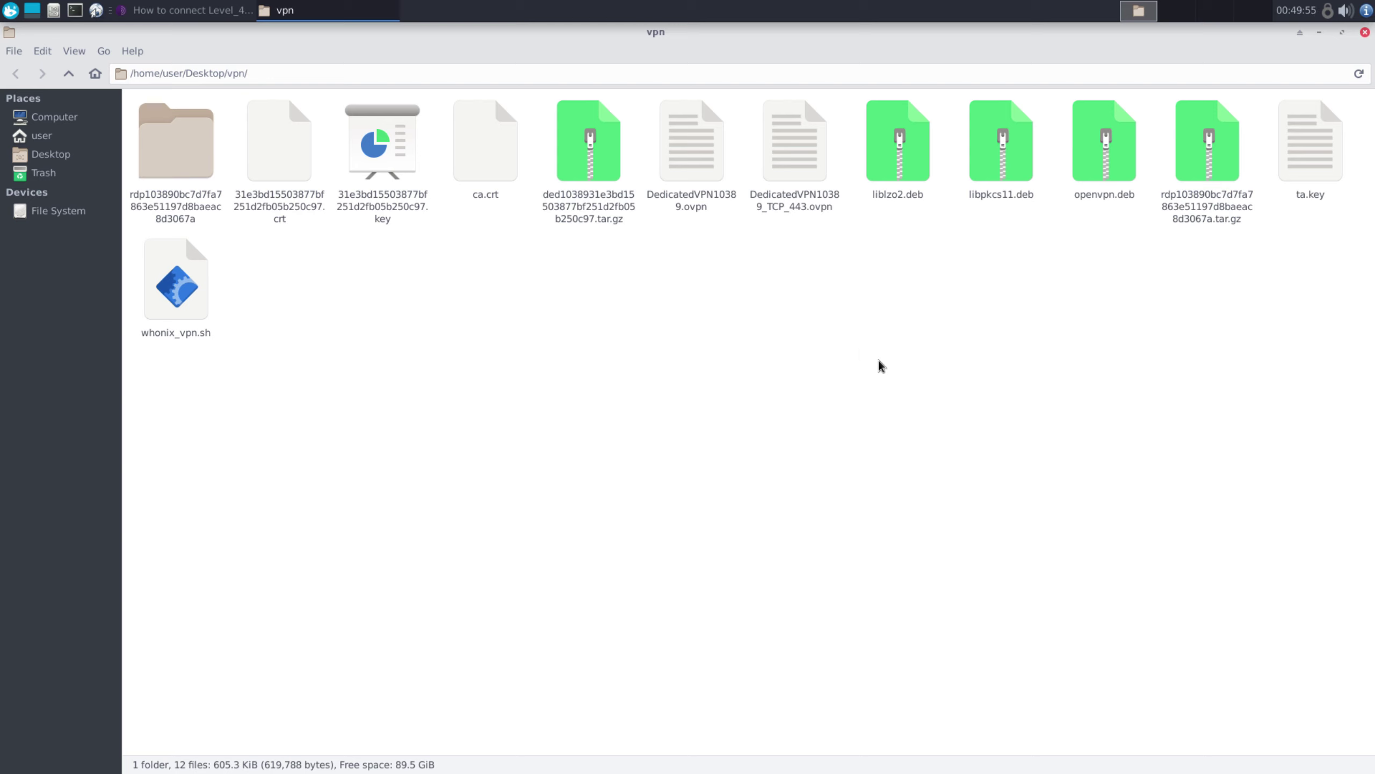
click(800, 206)
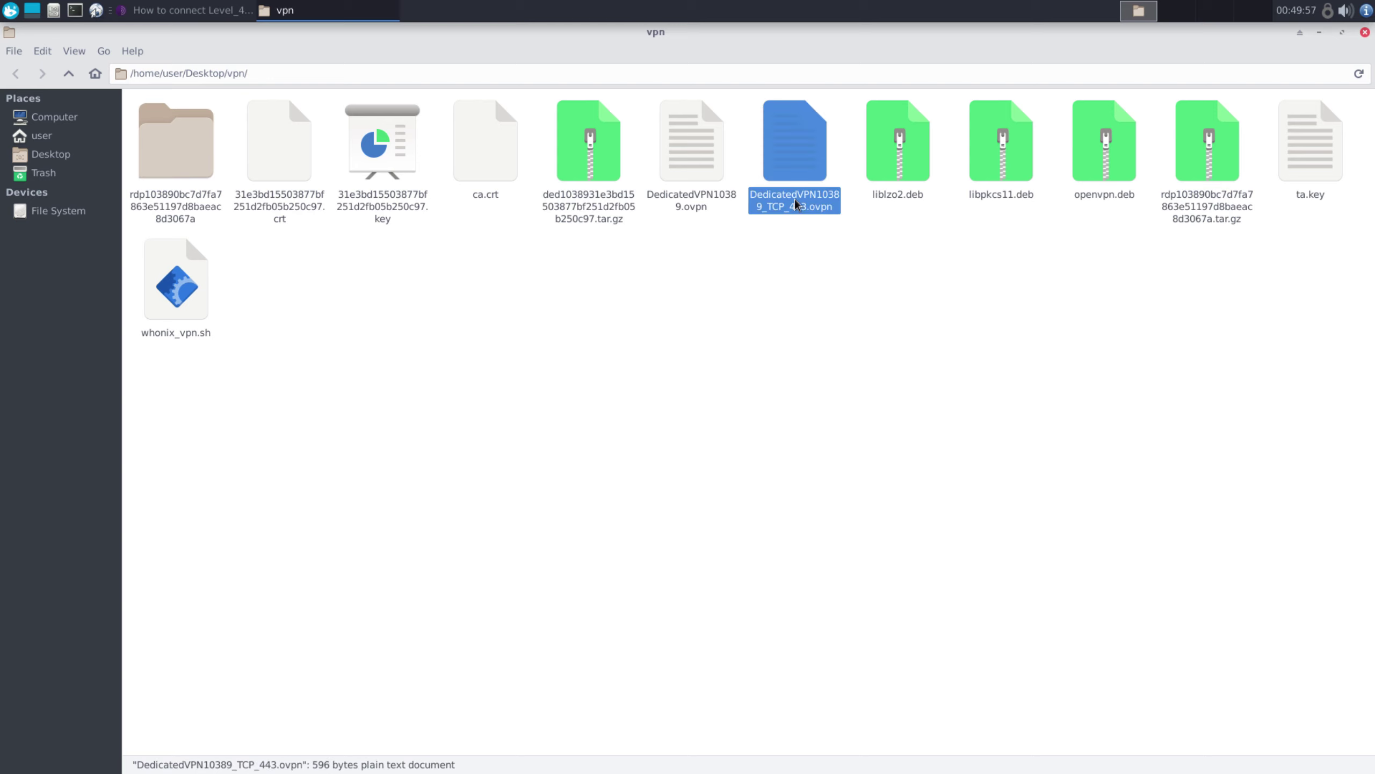
Rename the TCP_443 .ovpn config to vpn.ovpn
right_click(796, 204)
click(848, 383)
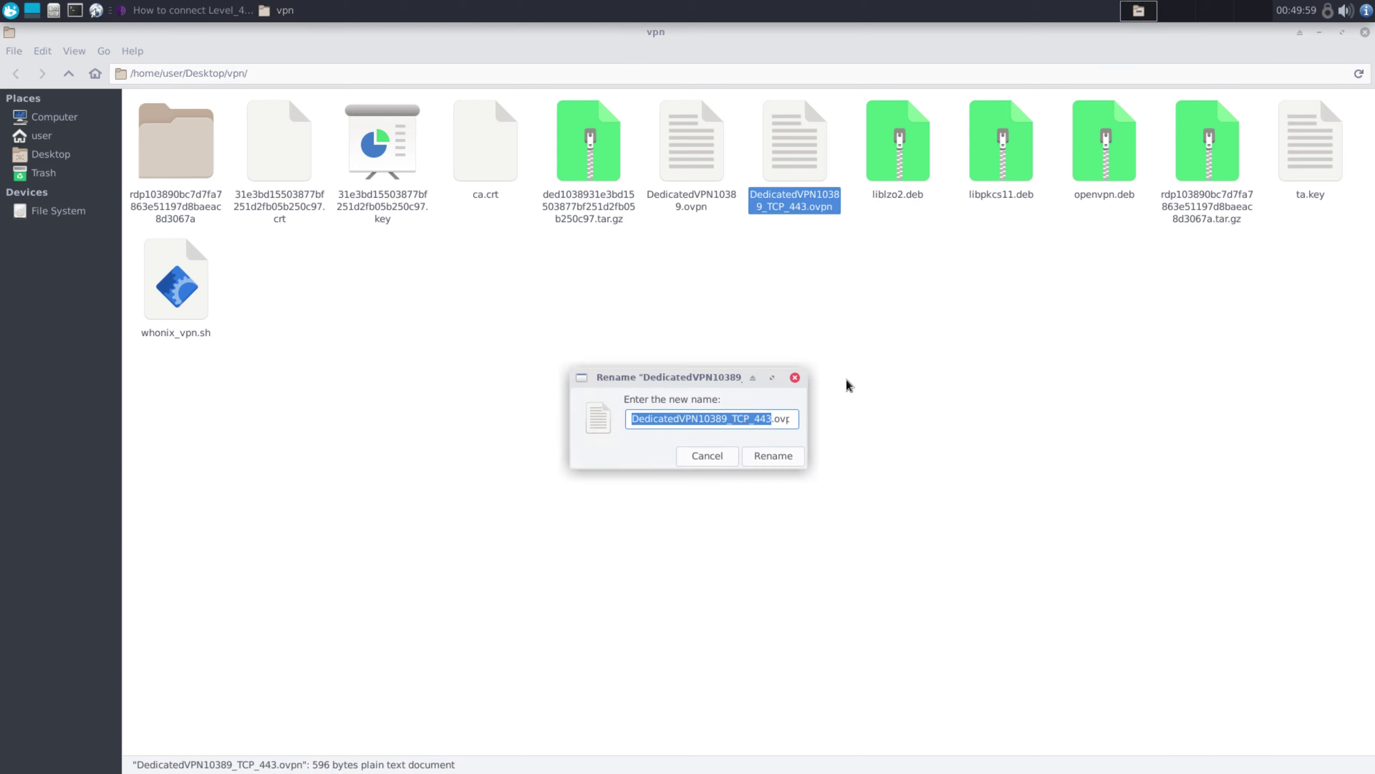
text(vpn)
click(782, 454)
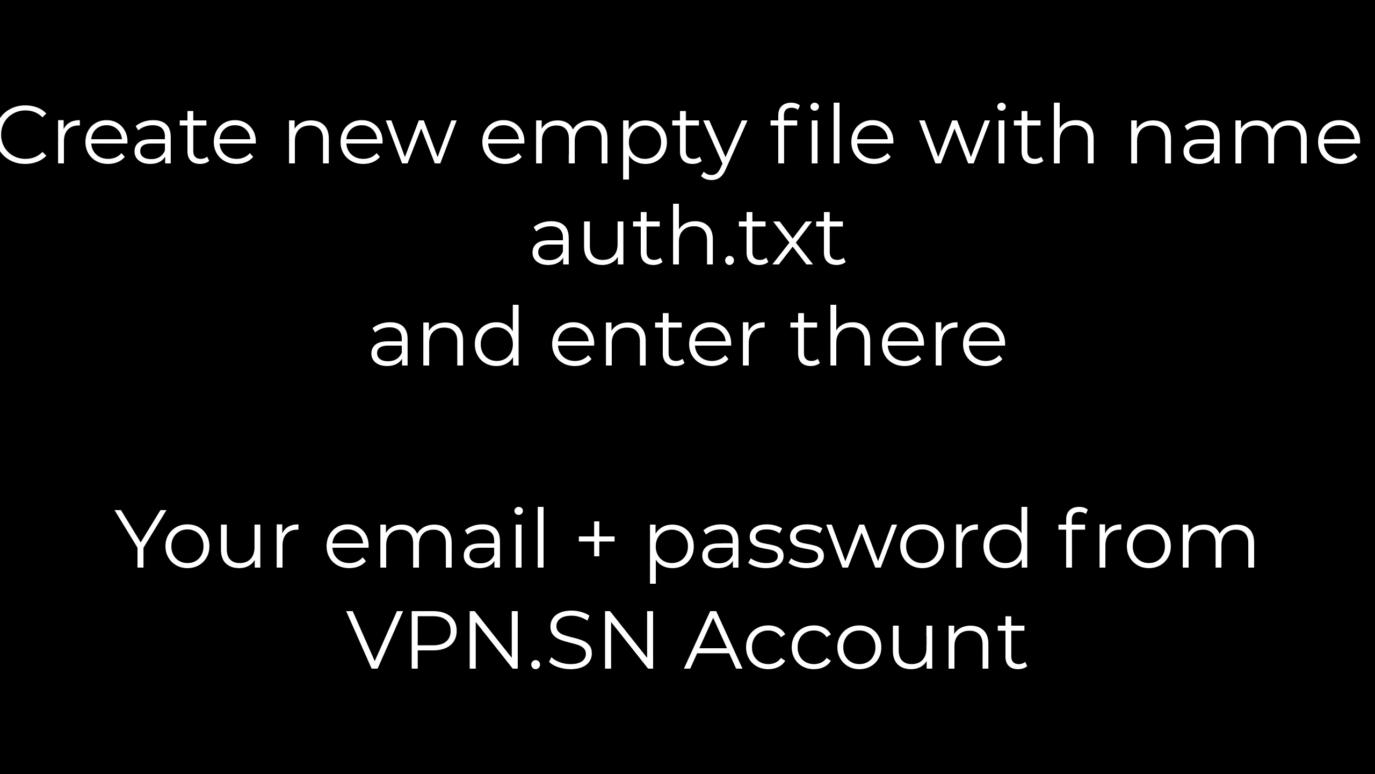
Create an empty file named auth.txt in the vpn folder
right_click(571, 342)
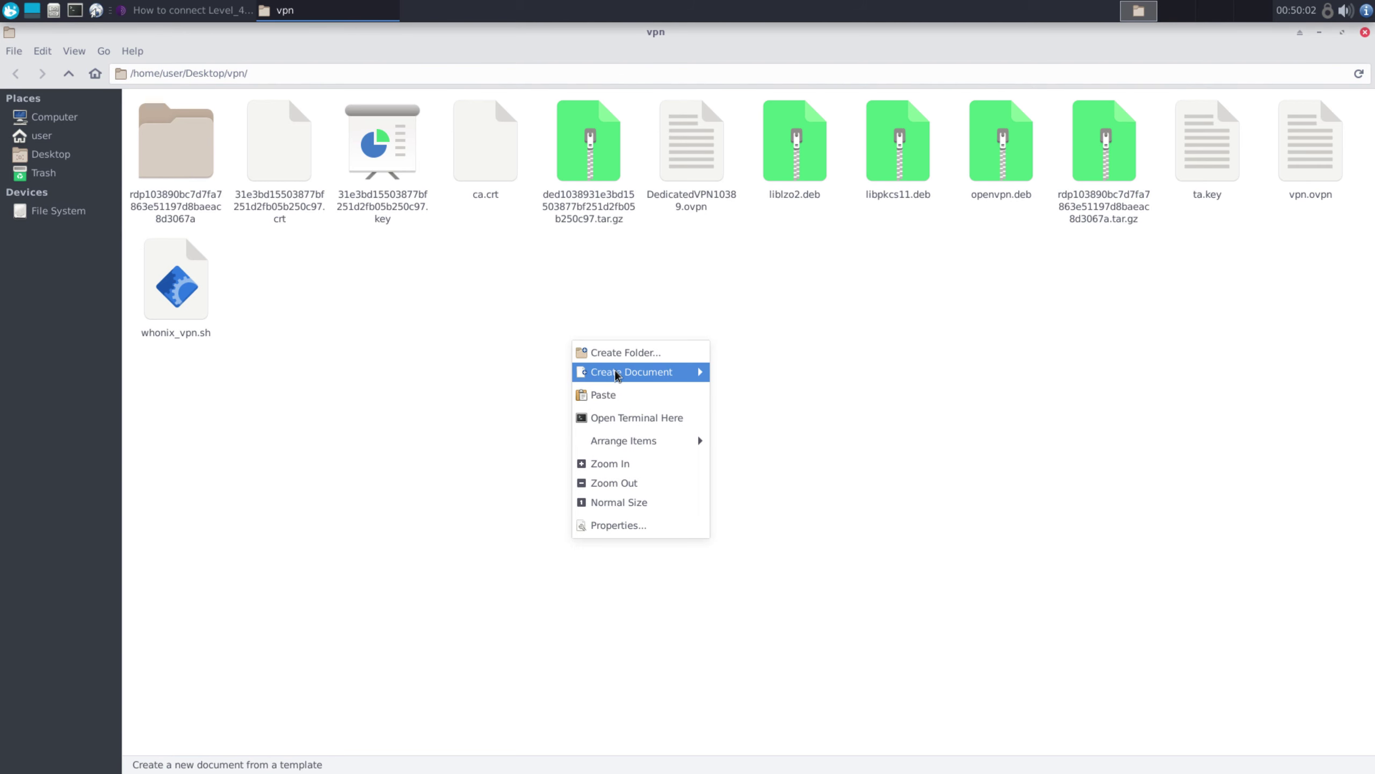
mouse_move(605, 372)
click(788, 393)
text(auth)
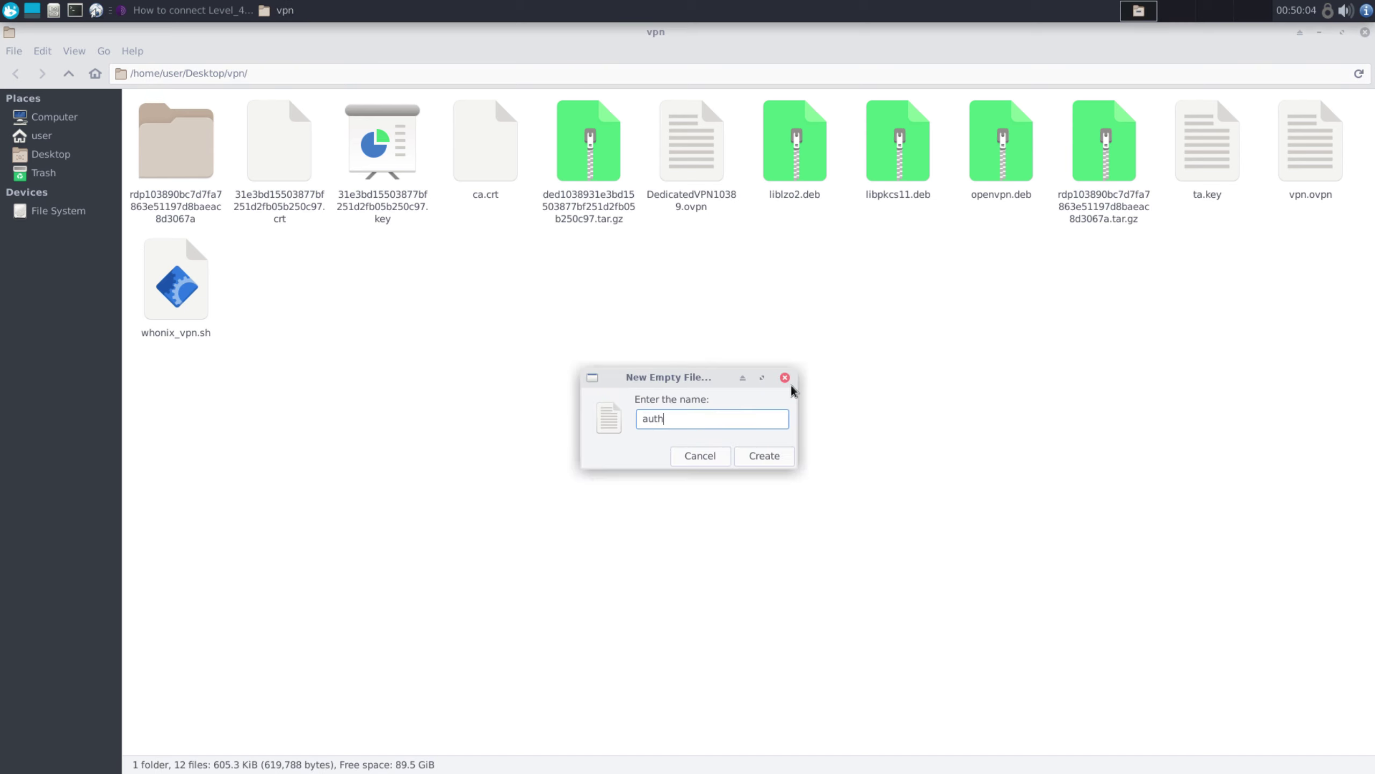
text(.txt)
click(773, 455)
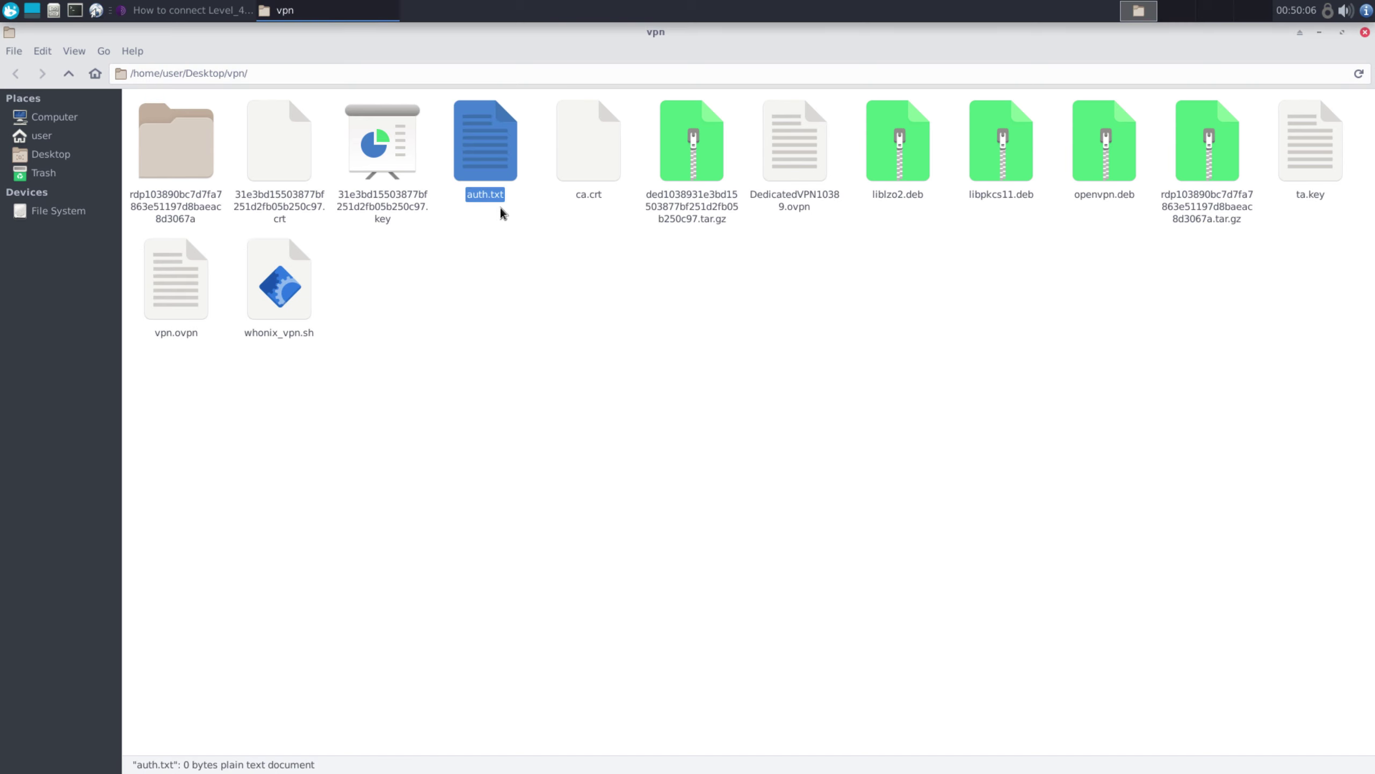
Write the VPN login e-mail and password on separate lines in auth.txt and save it
double_click(490, 158)
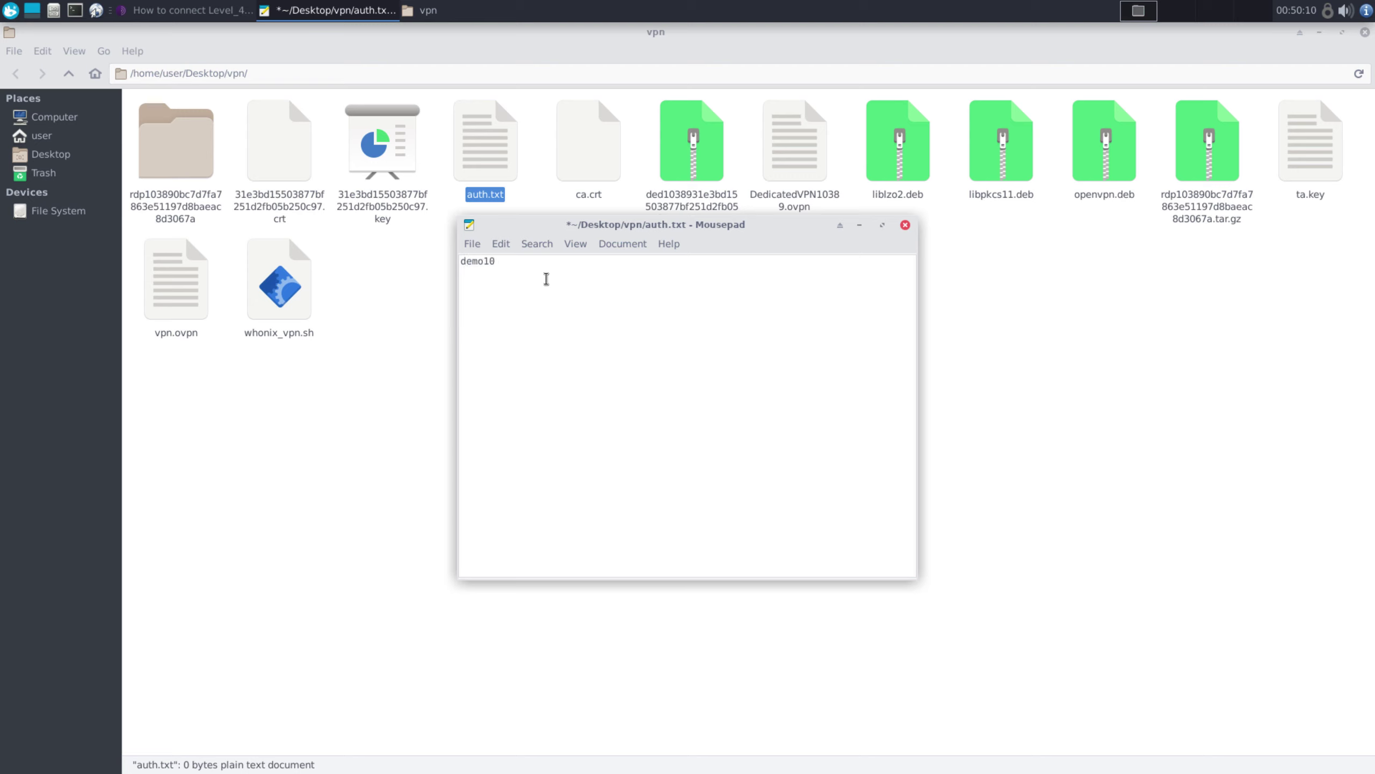
key(Return)
click(474, 245)
click(517, 371)
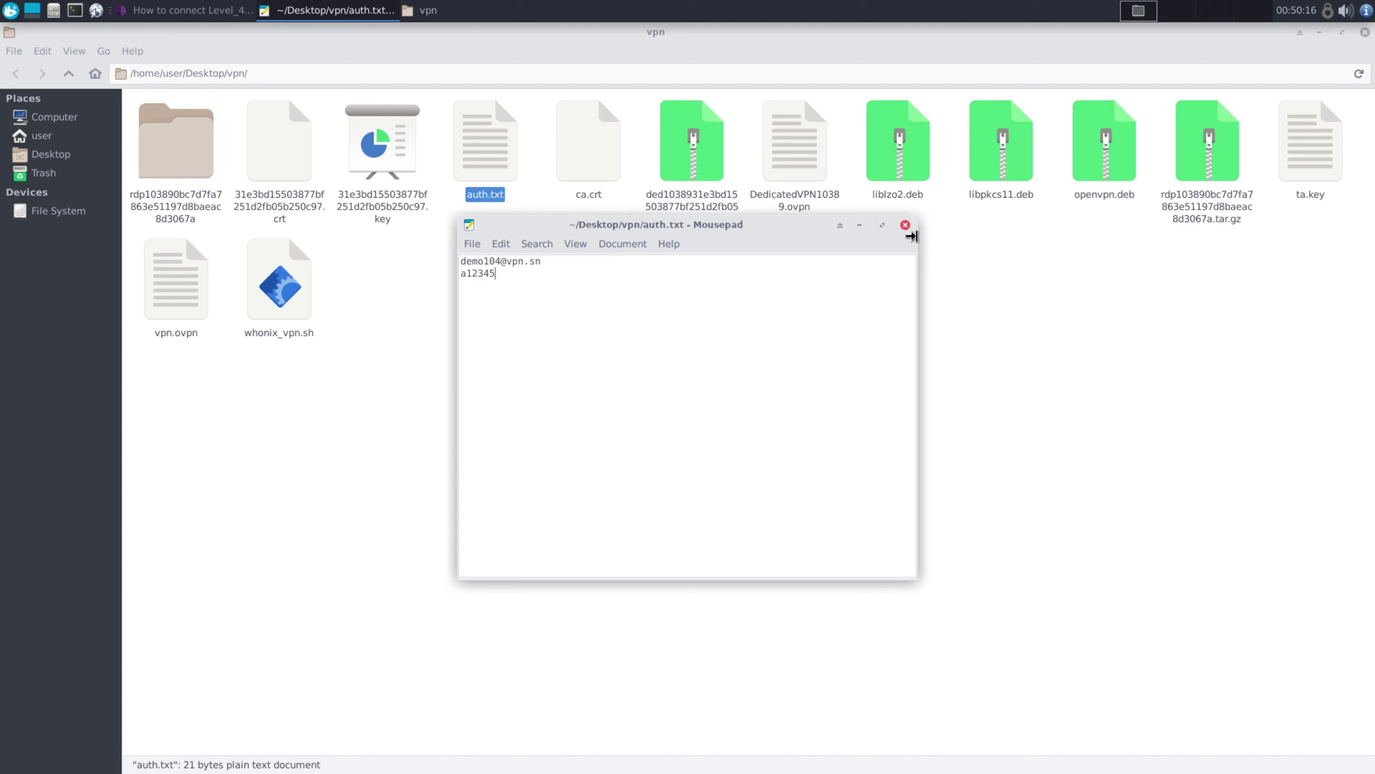
click(905, 225)
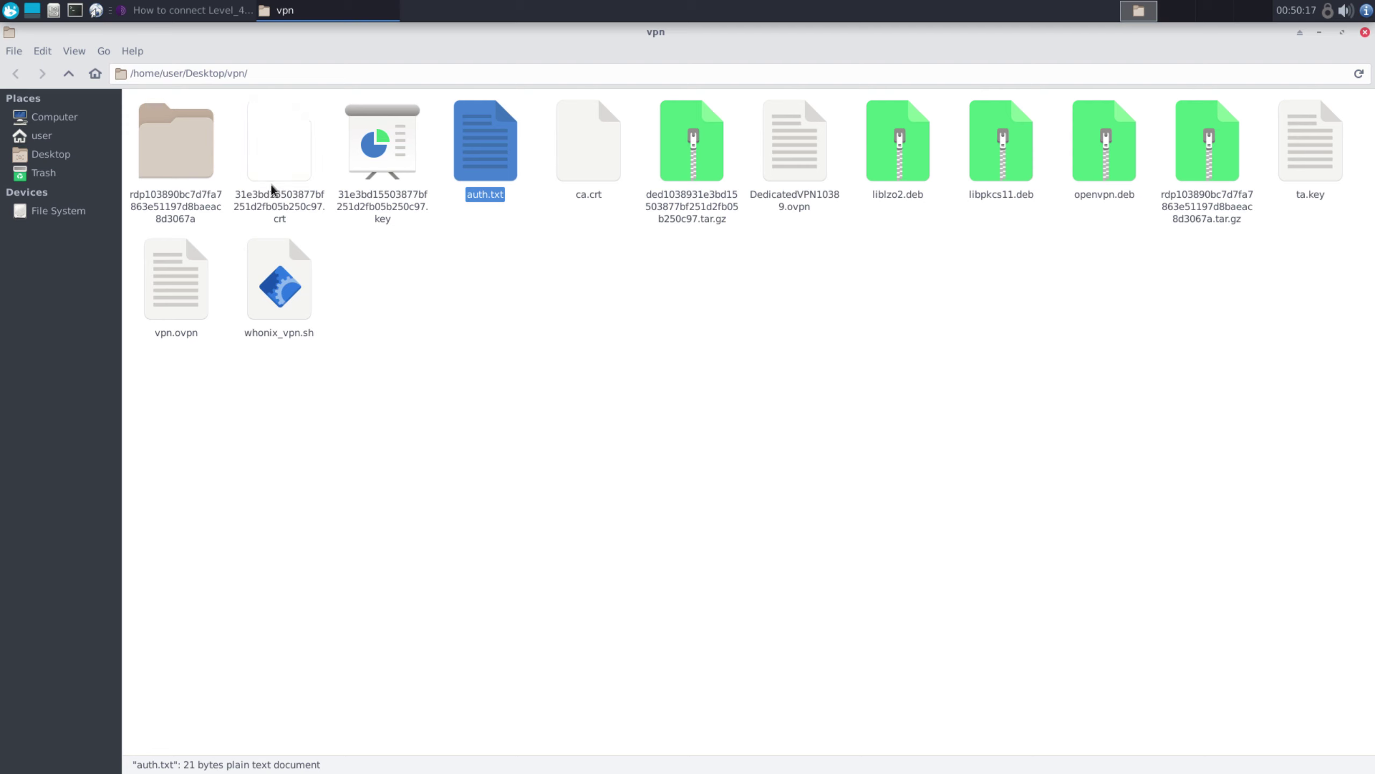
click(449, 319)
Minimize the file manager, open Xfce Terminal and zoom its text in twice
click(1319, 32)
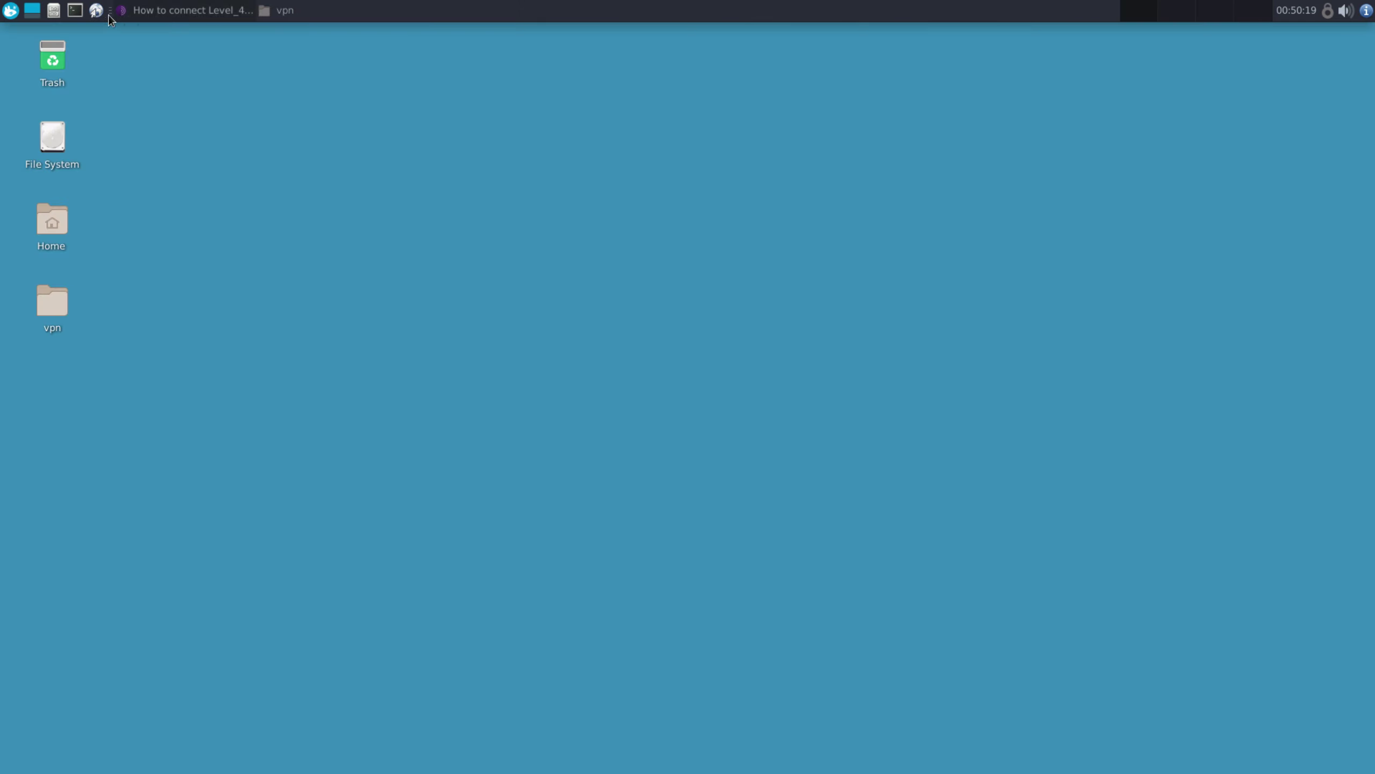
click(74, 10)
click(75, 51)
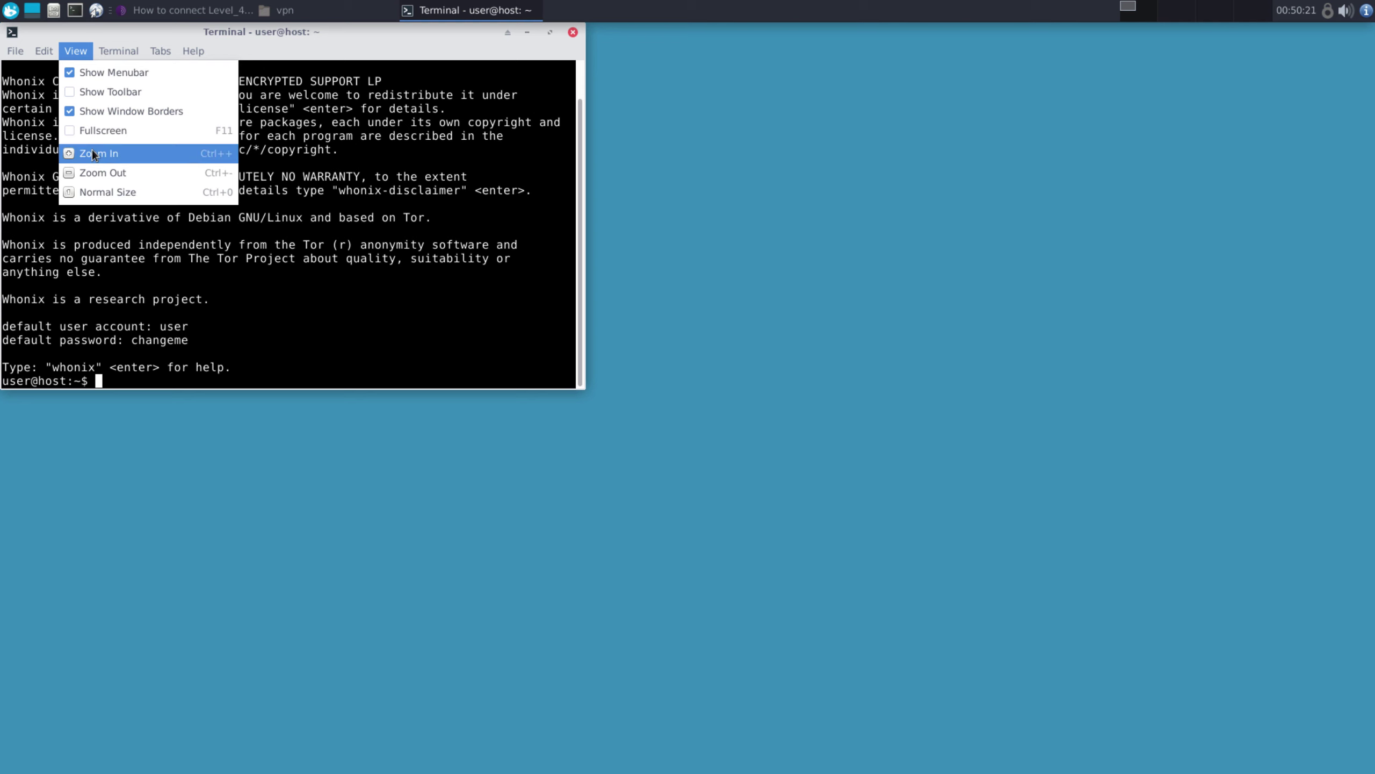
click(93, 153)
click(75, 50)
click(113, 155)
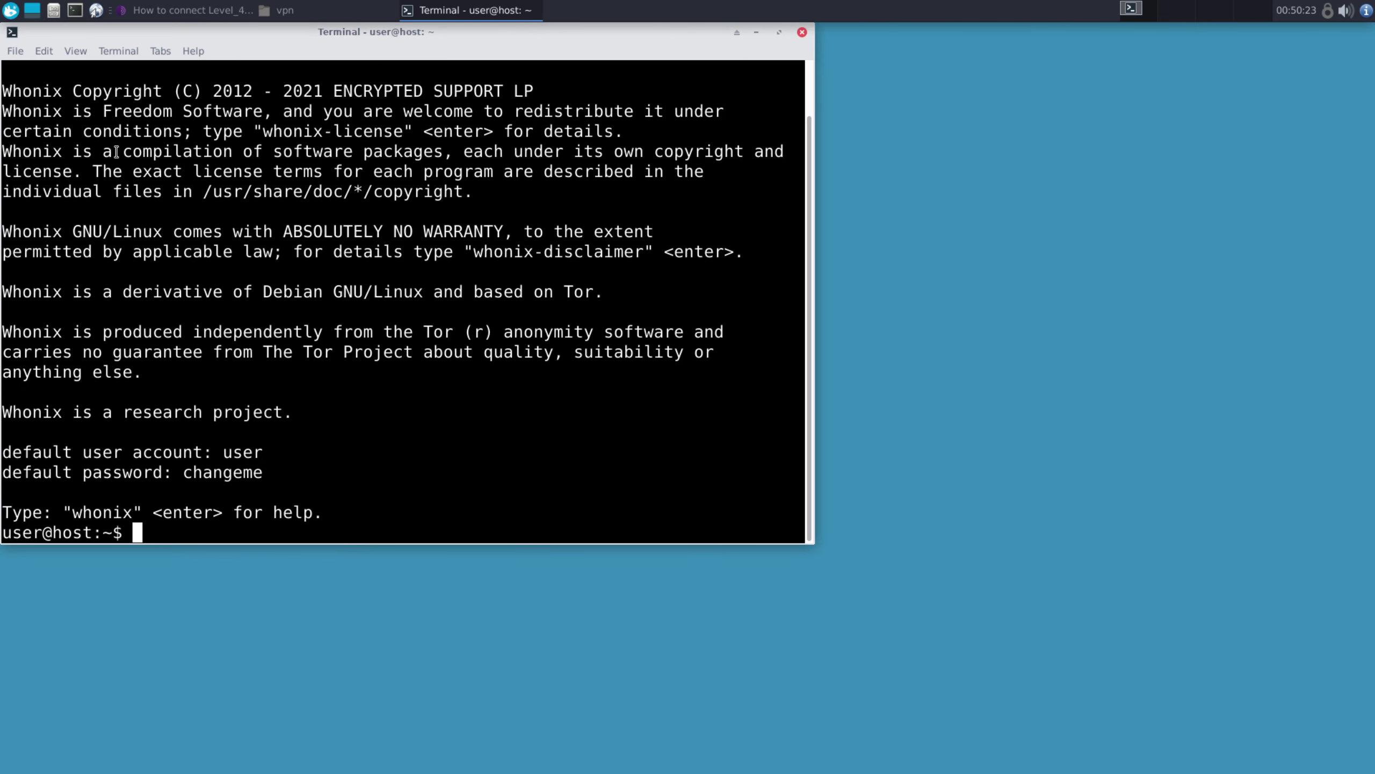
Become root with sudo su, entering the sudo password
key(Return)
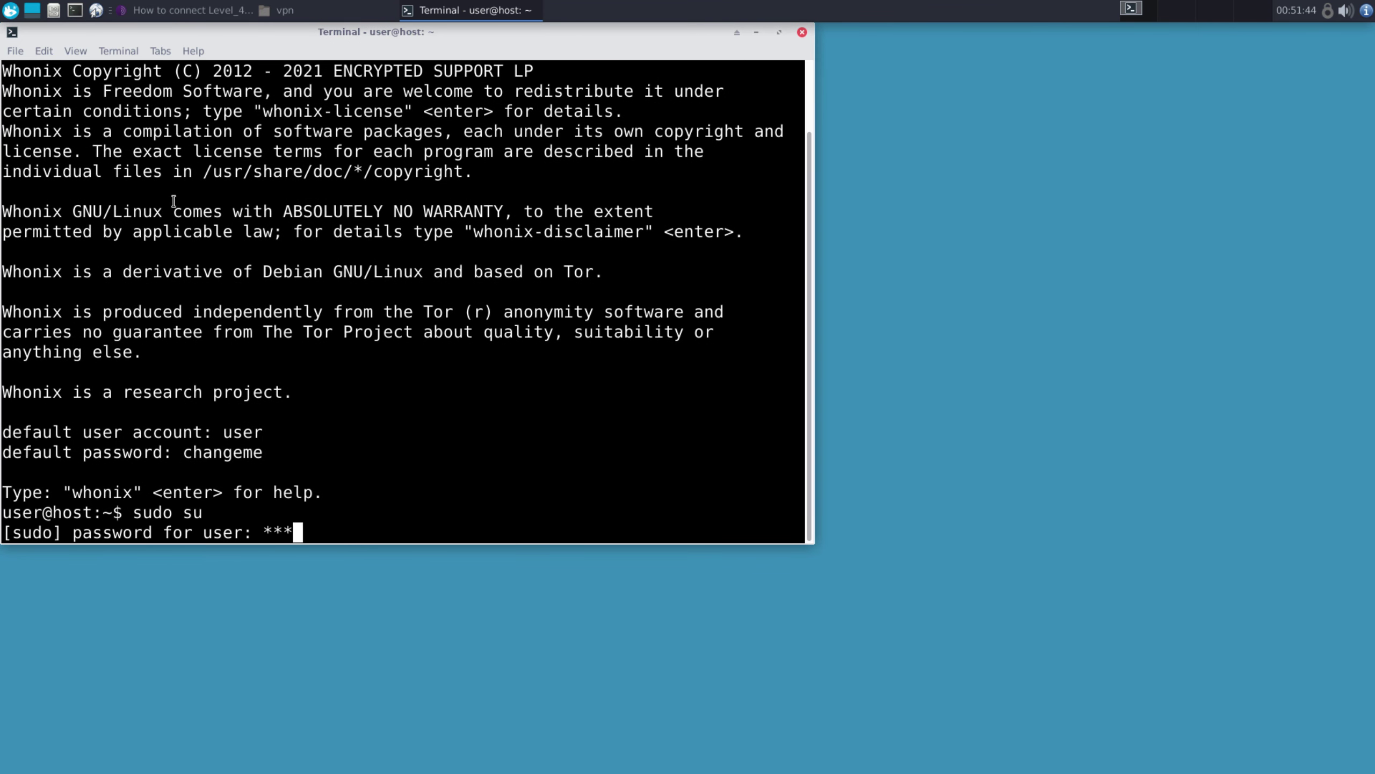
key(Return)
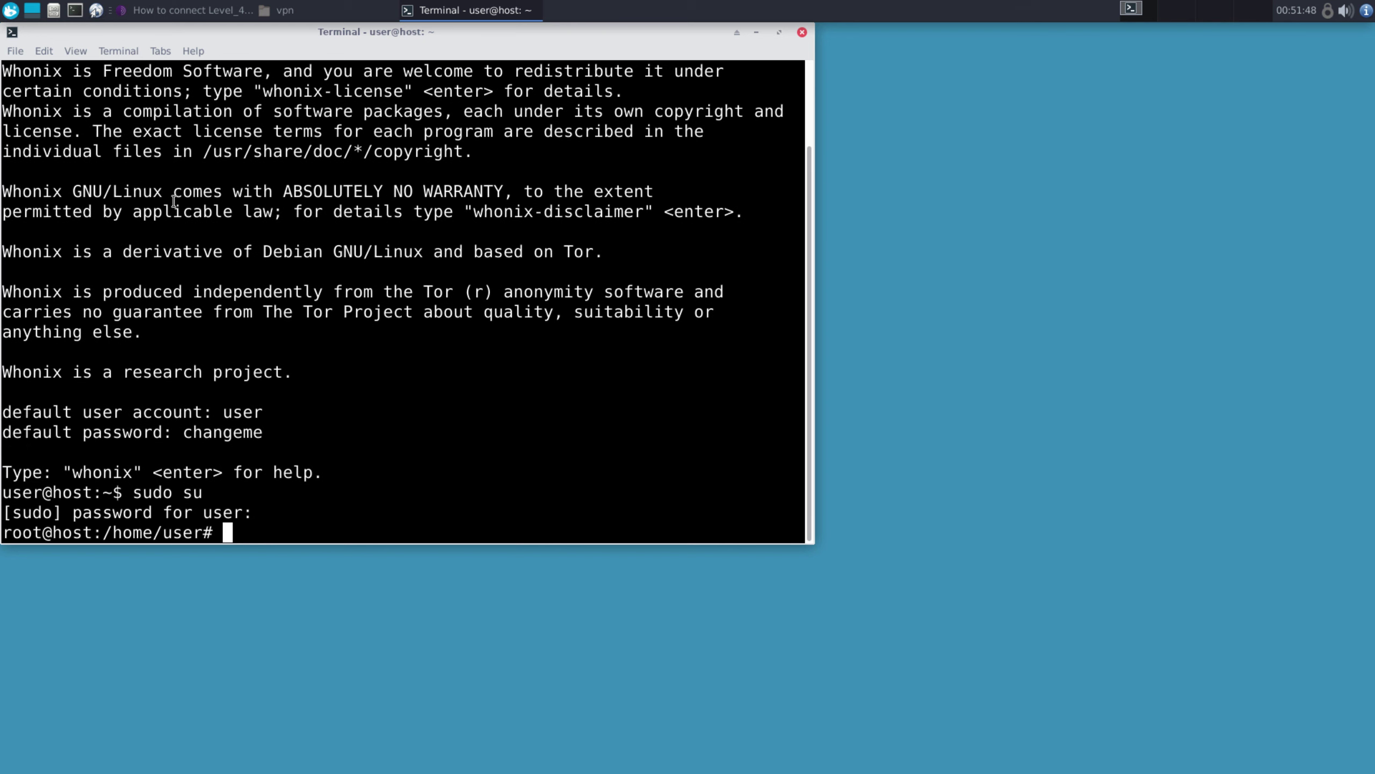
Run apt update, then install remmina and remmina-plugin-rdp, confirming the package list
text(apt update)
key(Return)
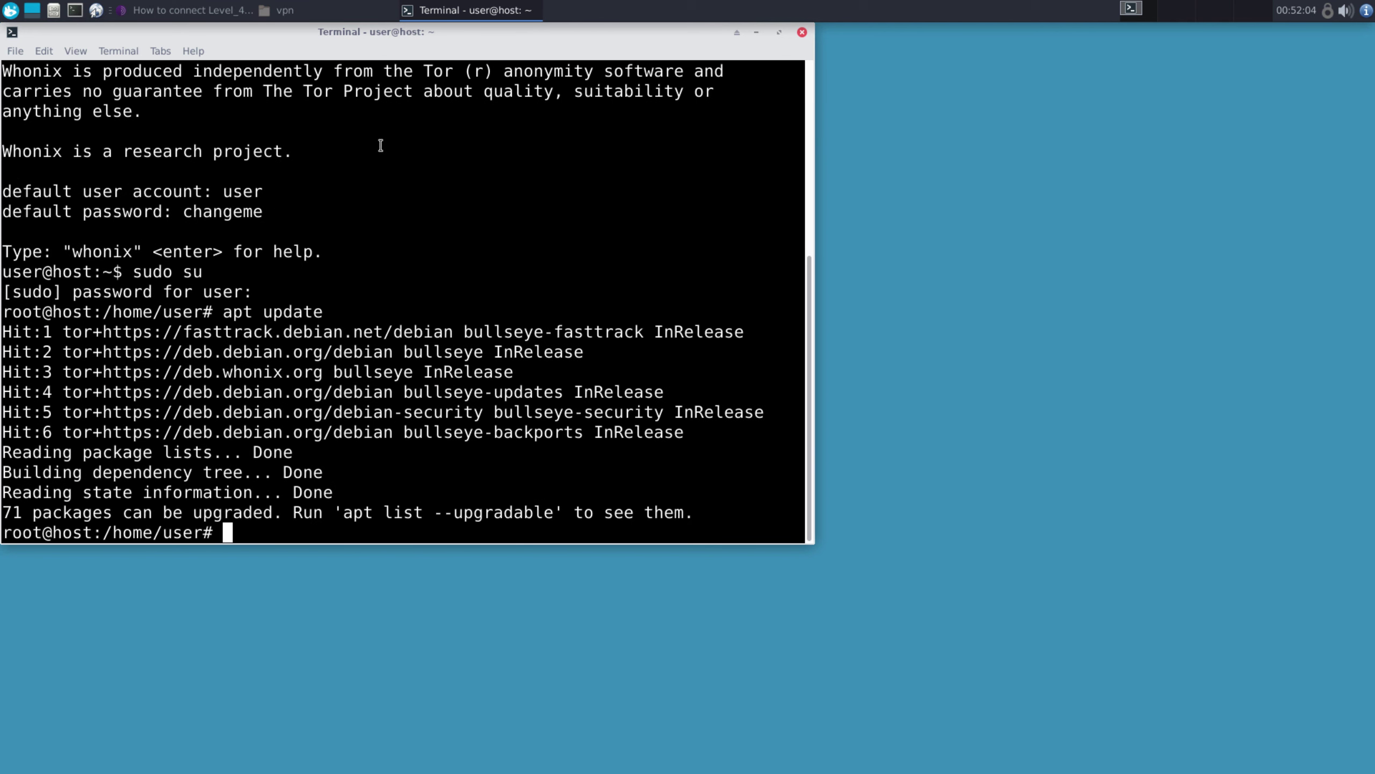
text(apt install remm)
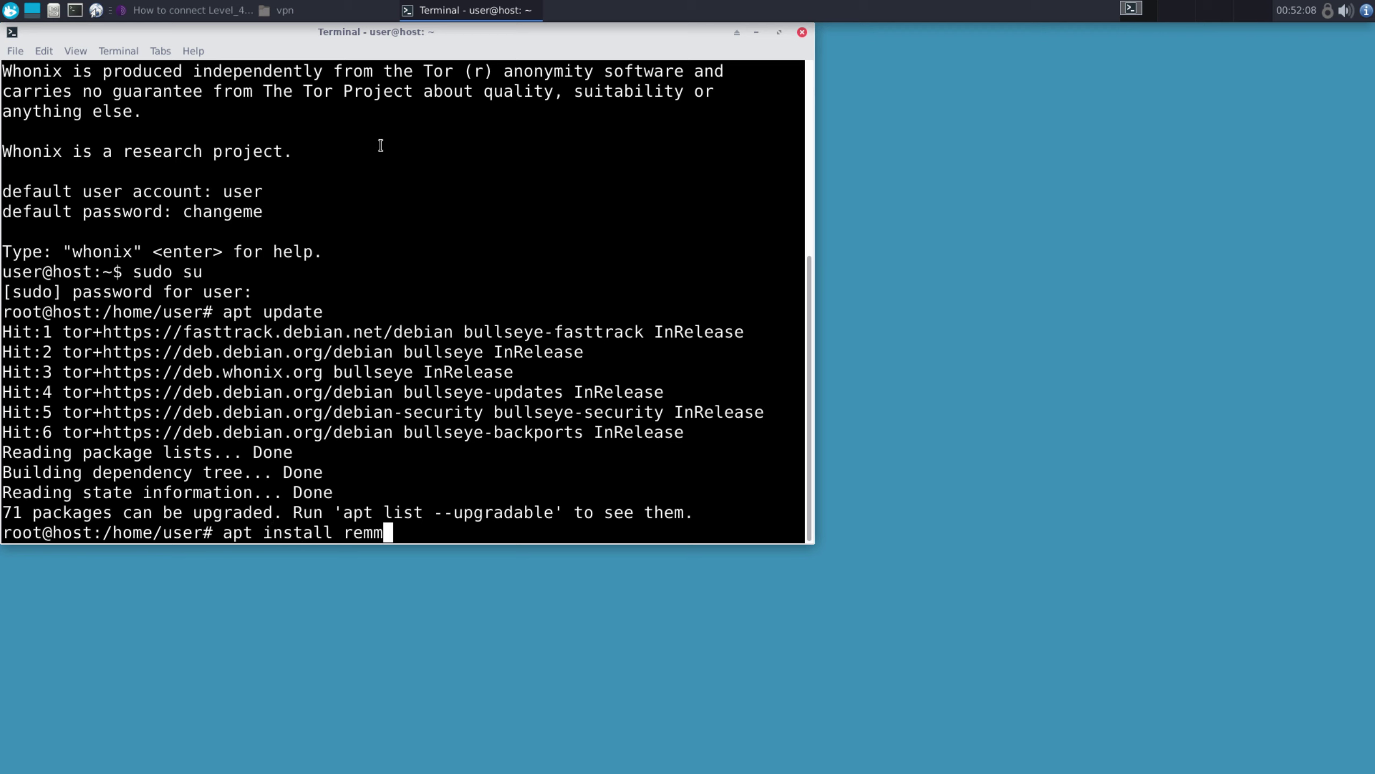
text(ina remmina remmi)
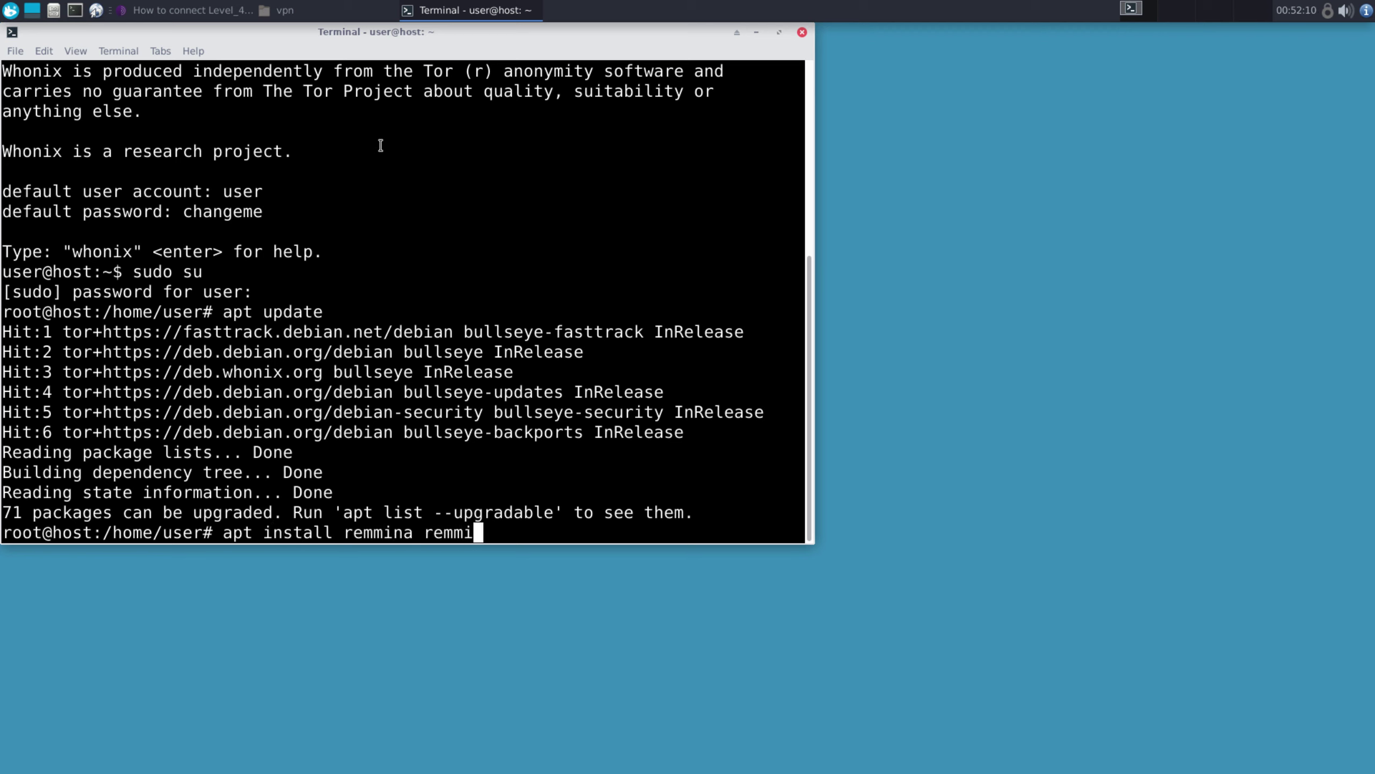
text(na-plugin)
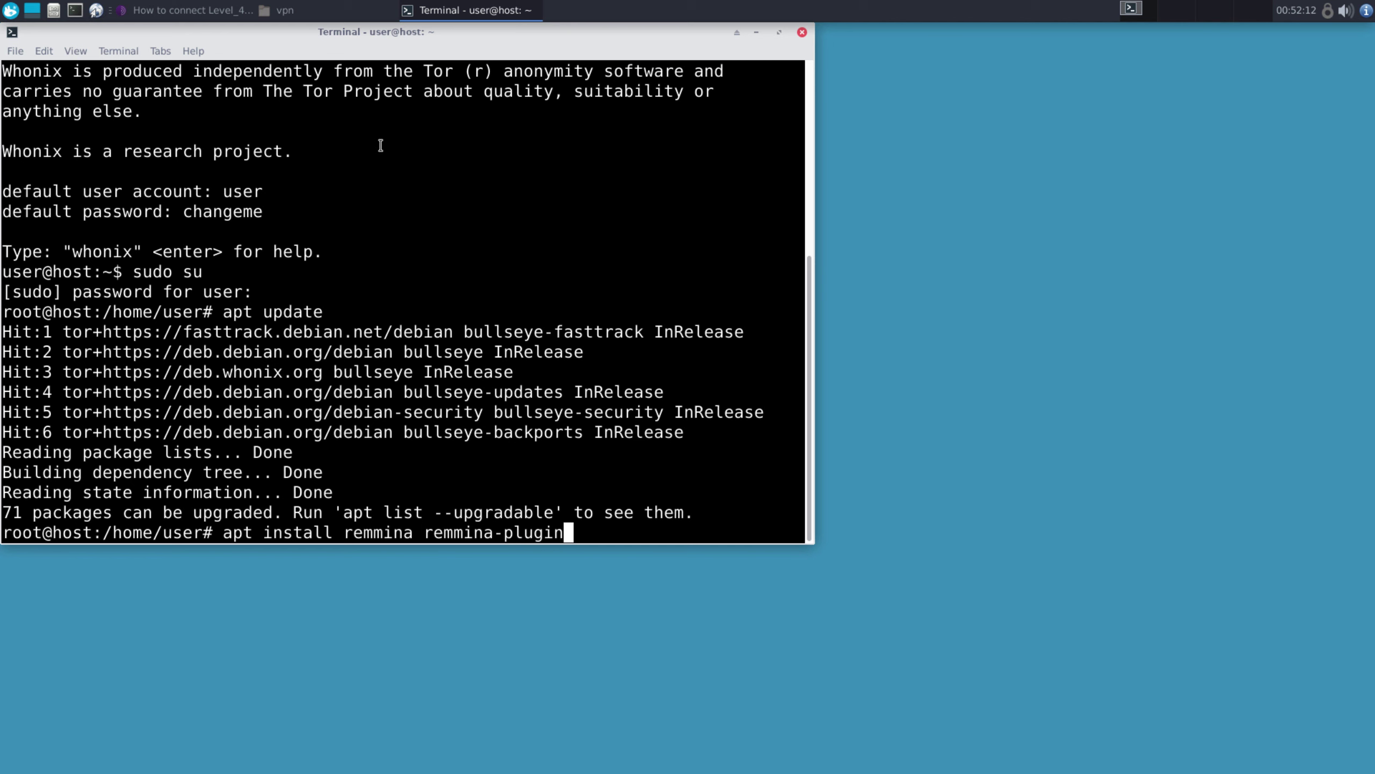
text(-rdp)
key(Return)
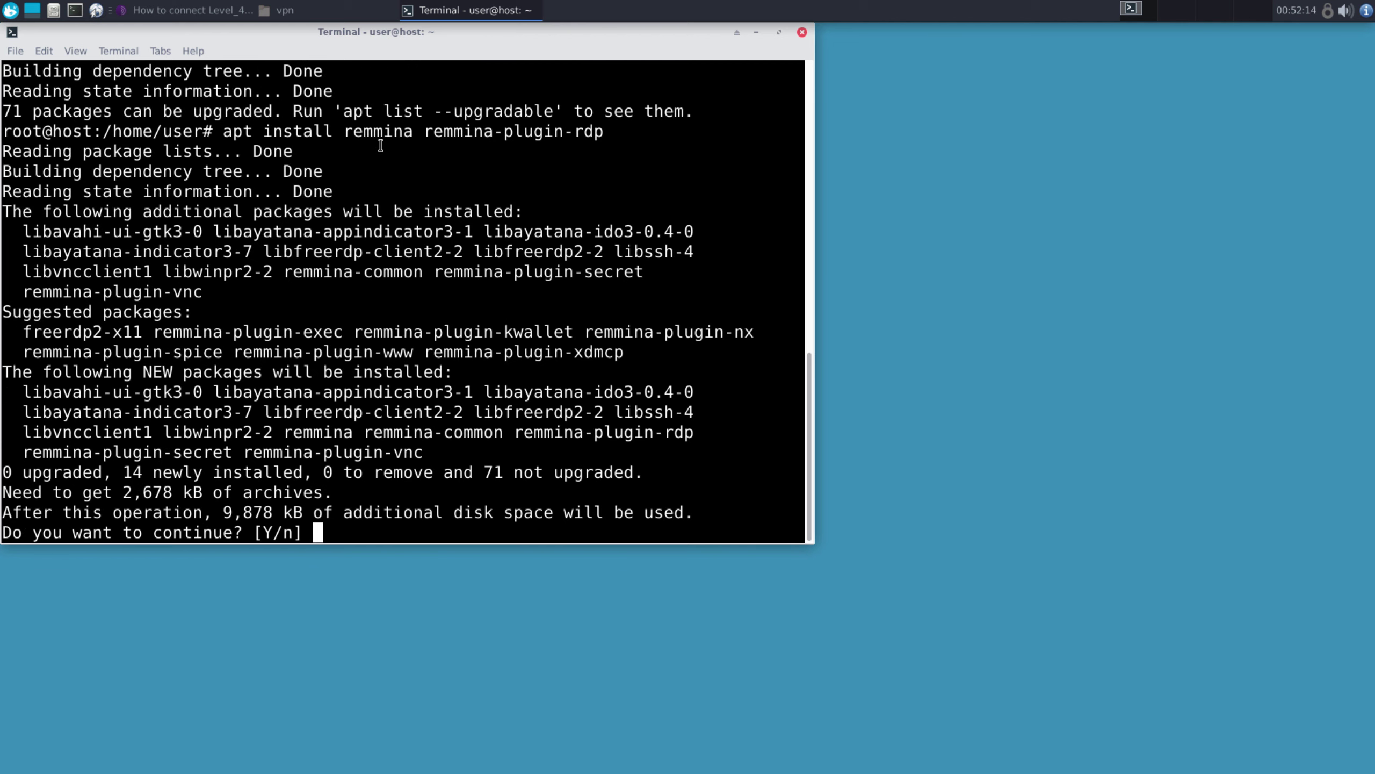
key(Return)
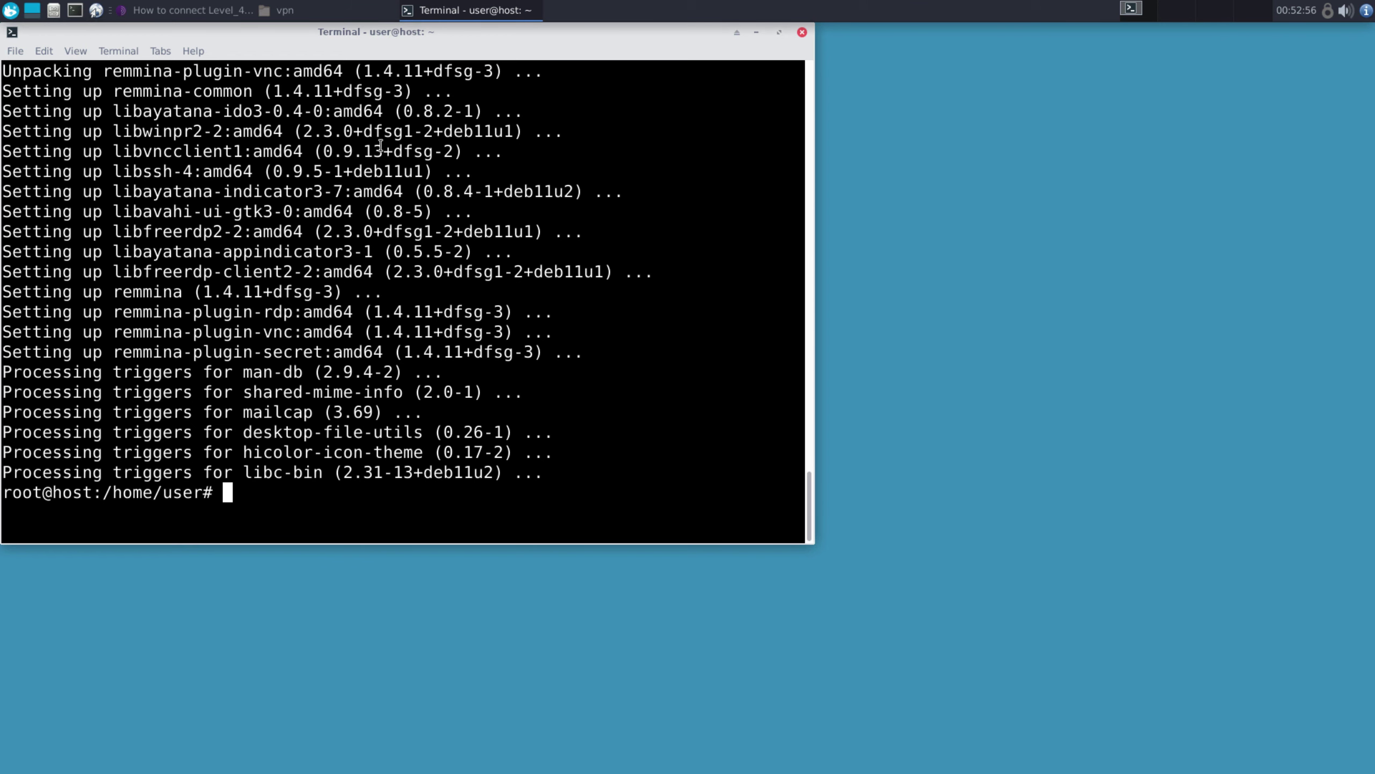
From Desktop/vpn, make whonix_vpn.sh executable and run './whonix_vpn.sh start' to connect
text(cd Desktop)
key(Return)
text(cd)
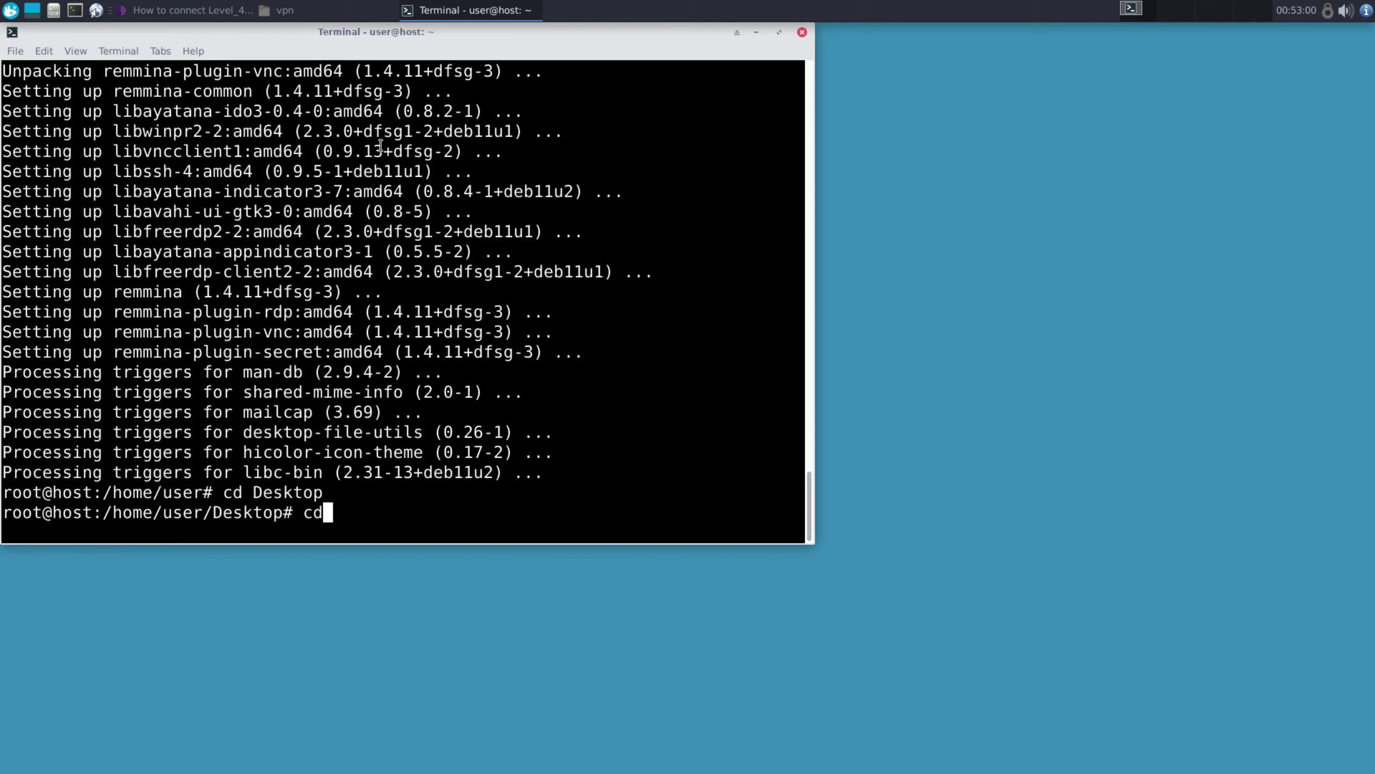
text(vvpn)
key(Return)
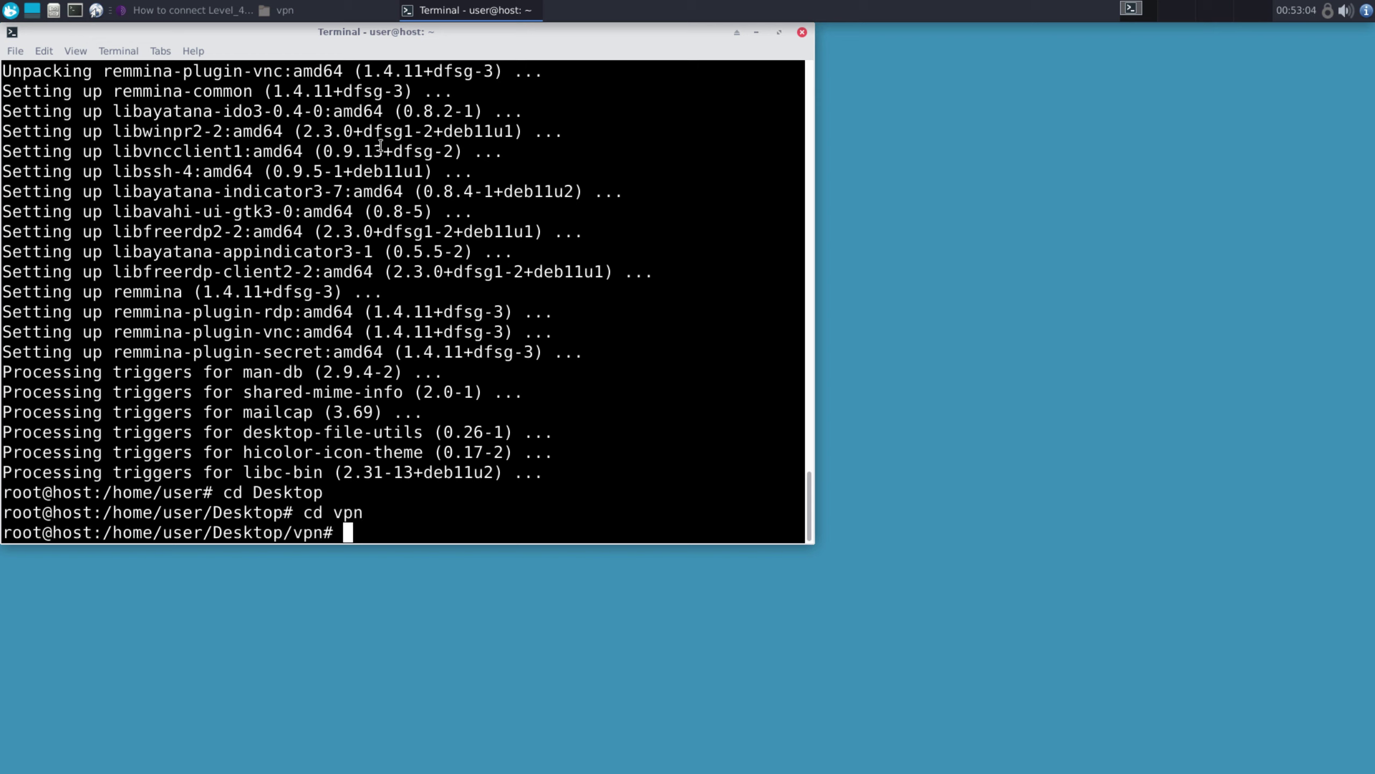
text(chmod +x who)
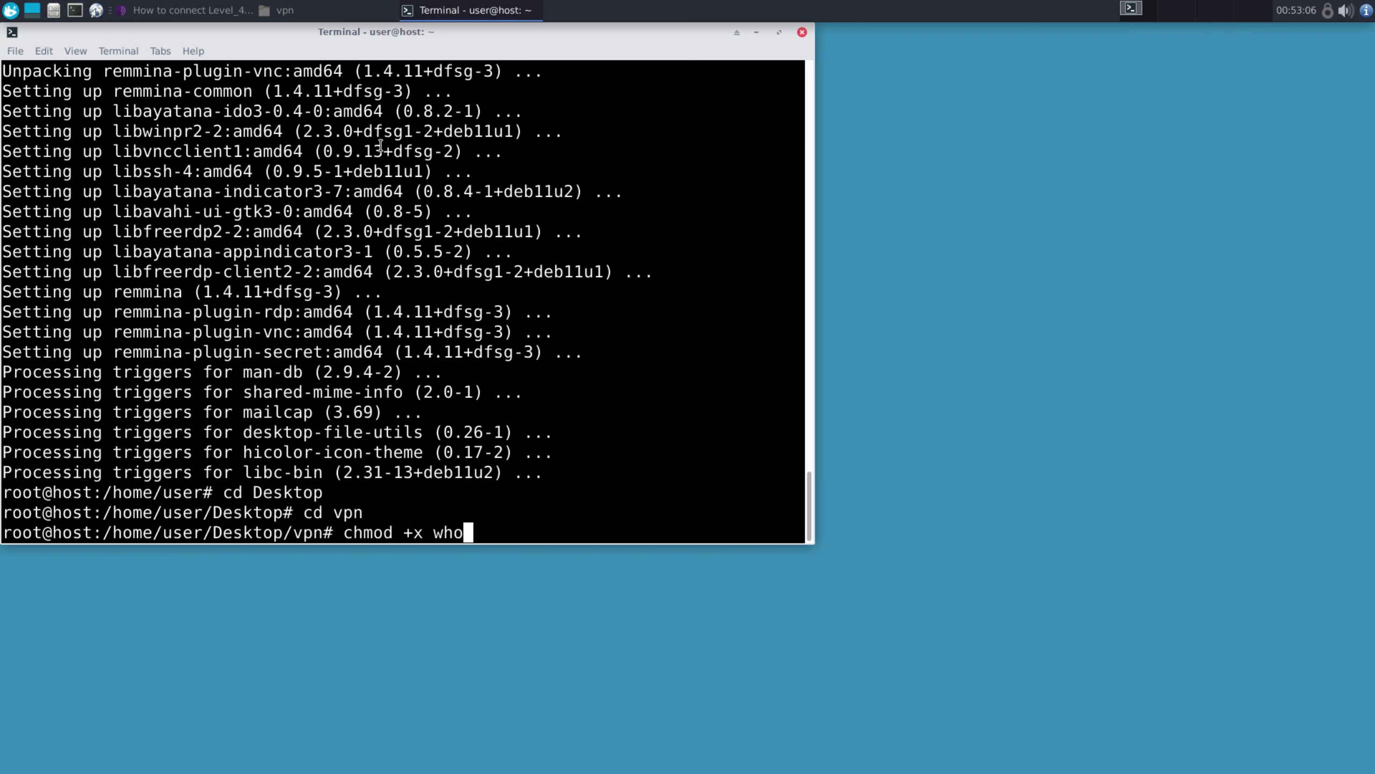
text(nix_vpn.sh)
key(Return)
text(./whonix_vpn.sh start)
key(Return)
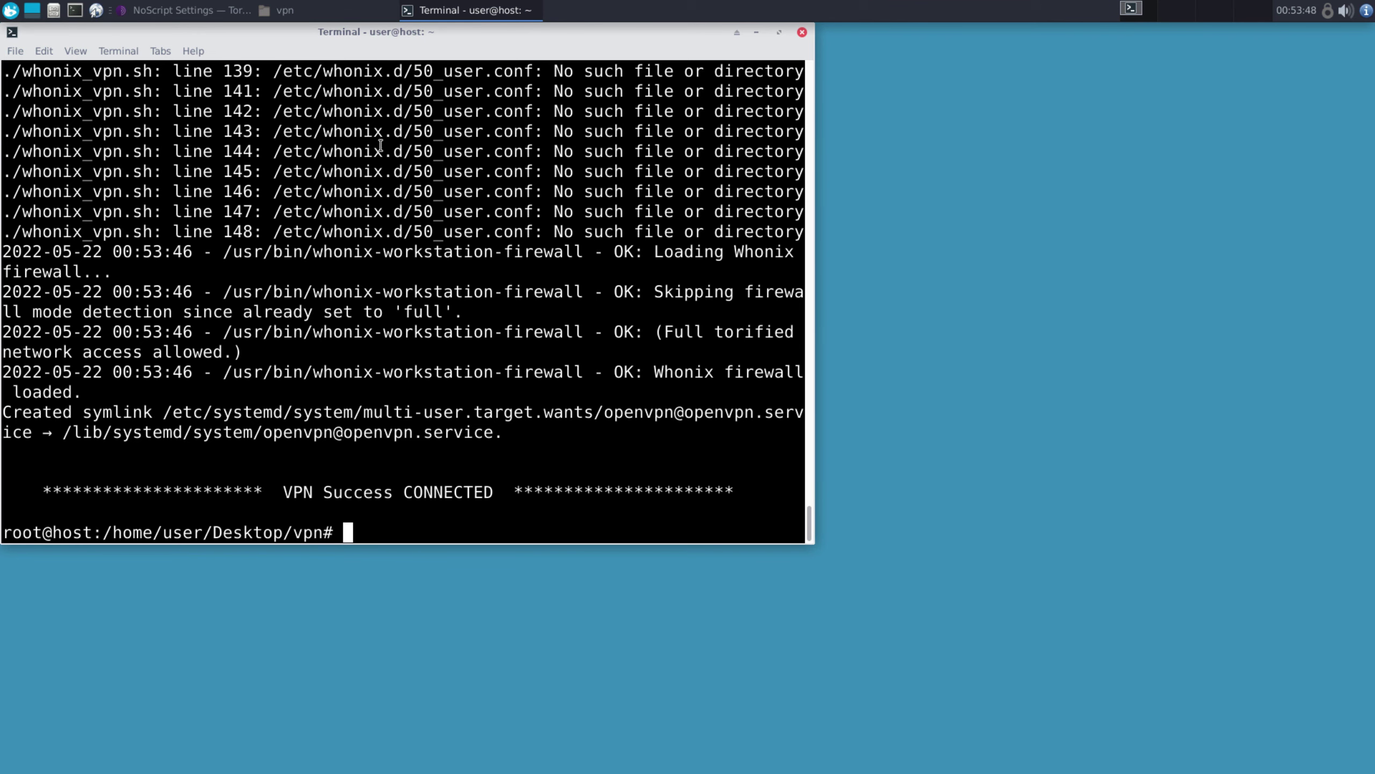
Run ifconfig and mark the tun0 interface line to confirm it is up
text(ifconfig)
key(Return)
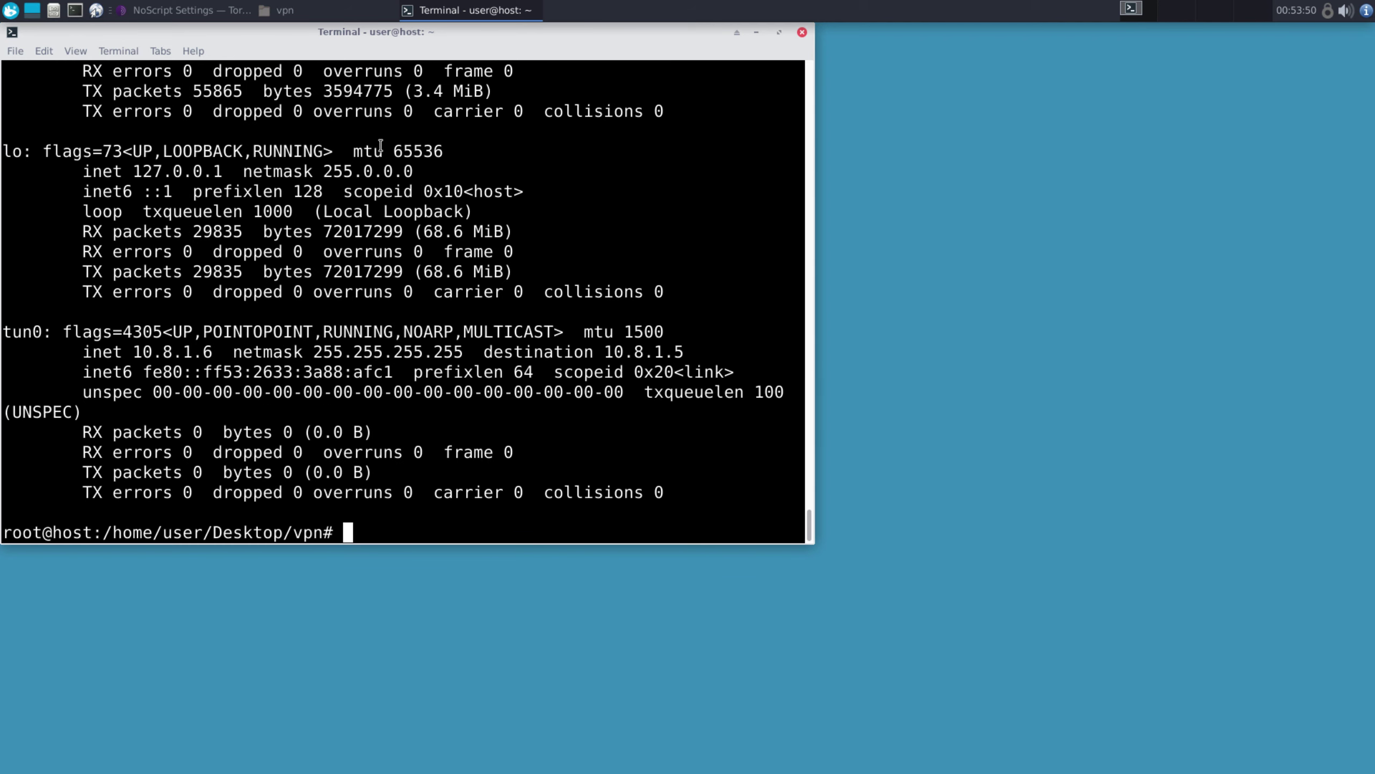
drag(18, 331, 184, 336)
click(205, 339)
Run 'ip route' and highlight the routes going through tun0
text(ip route)
key(Return)
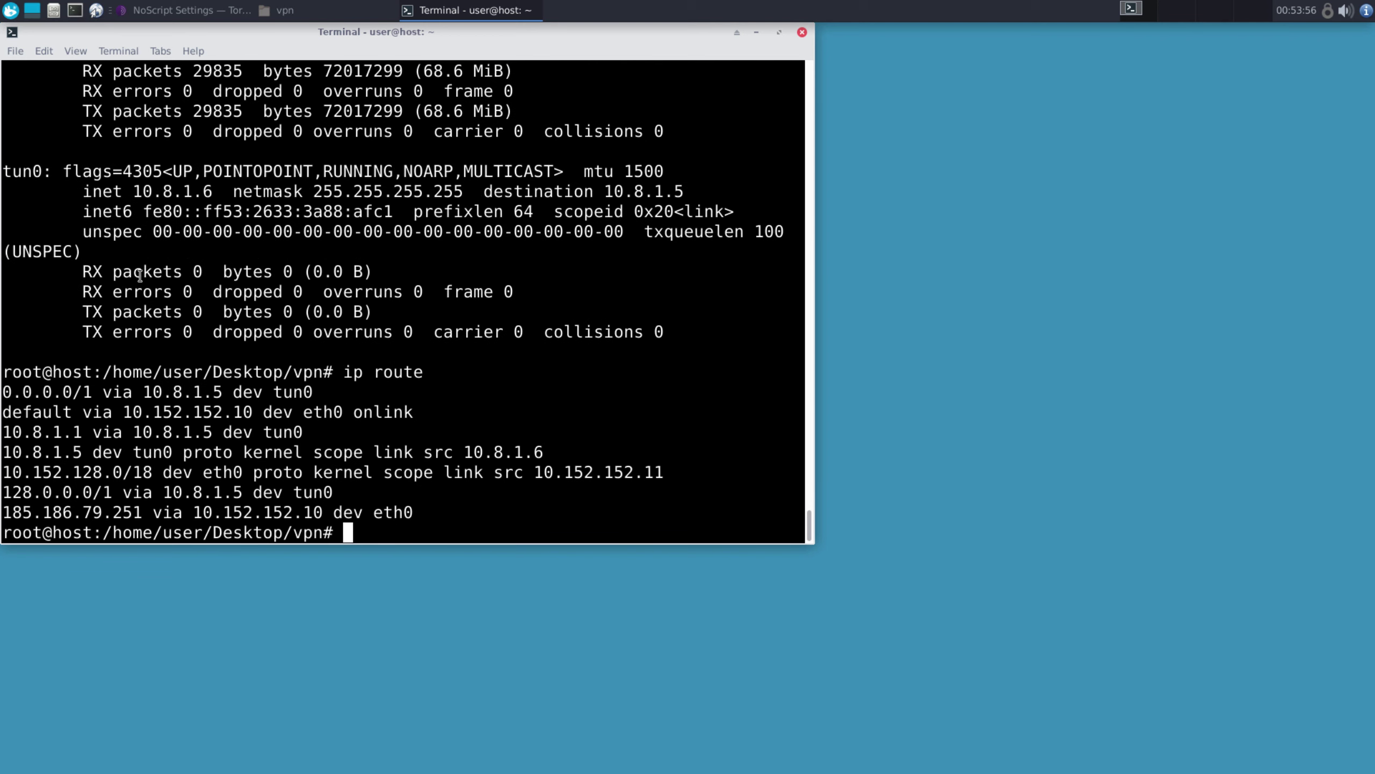
drag(5, 391, 314, 392)
click(83, 155)
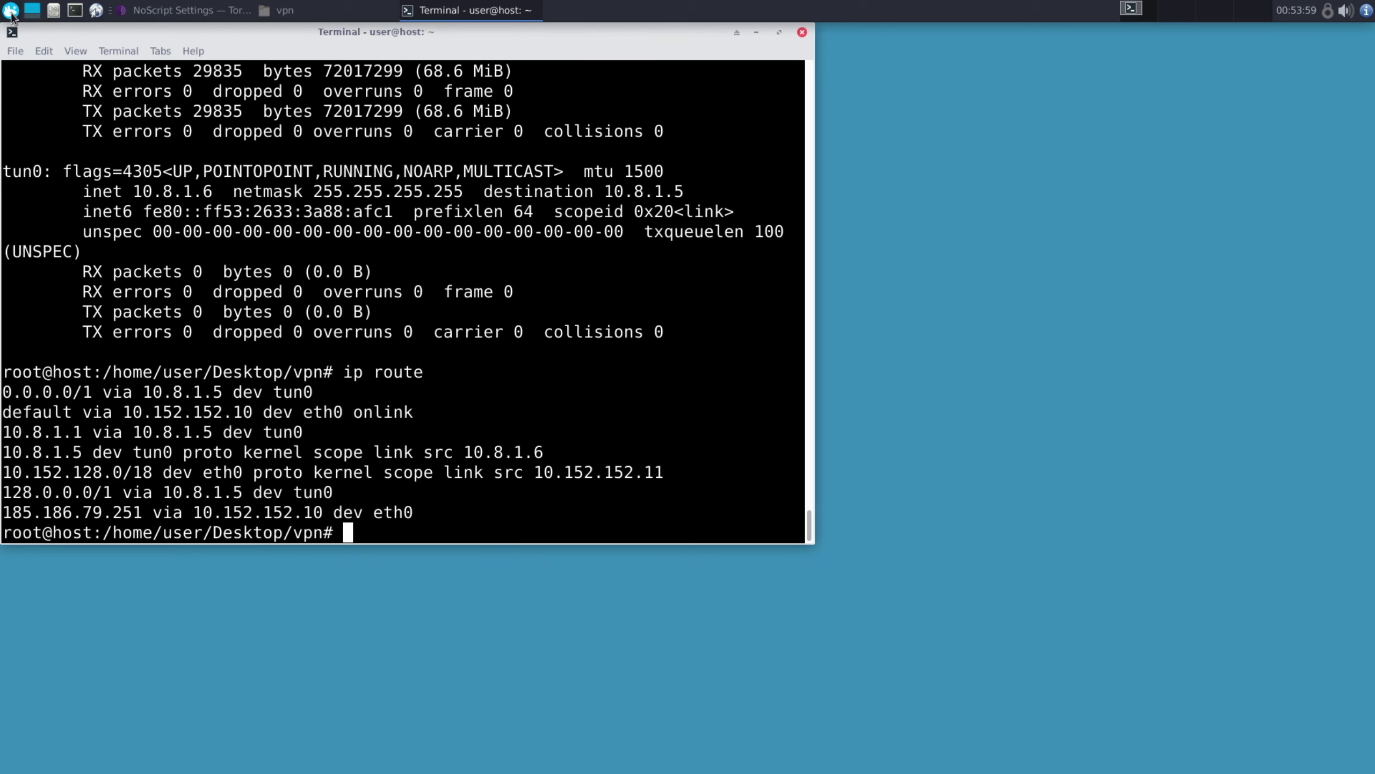
Launch Firefox ESR maximized, load vpn.sn and highlight the IP address it reports
click(11, 10)
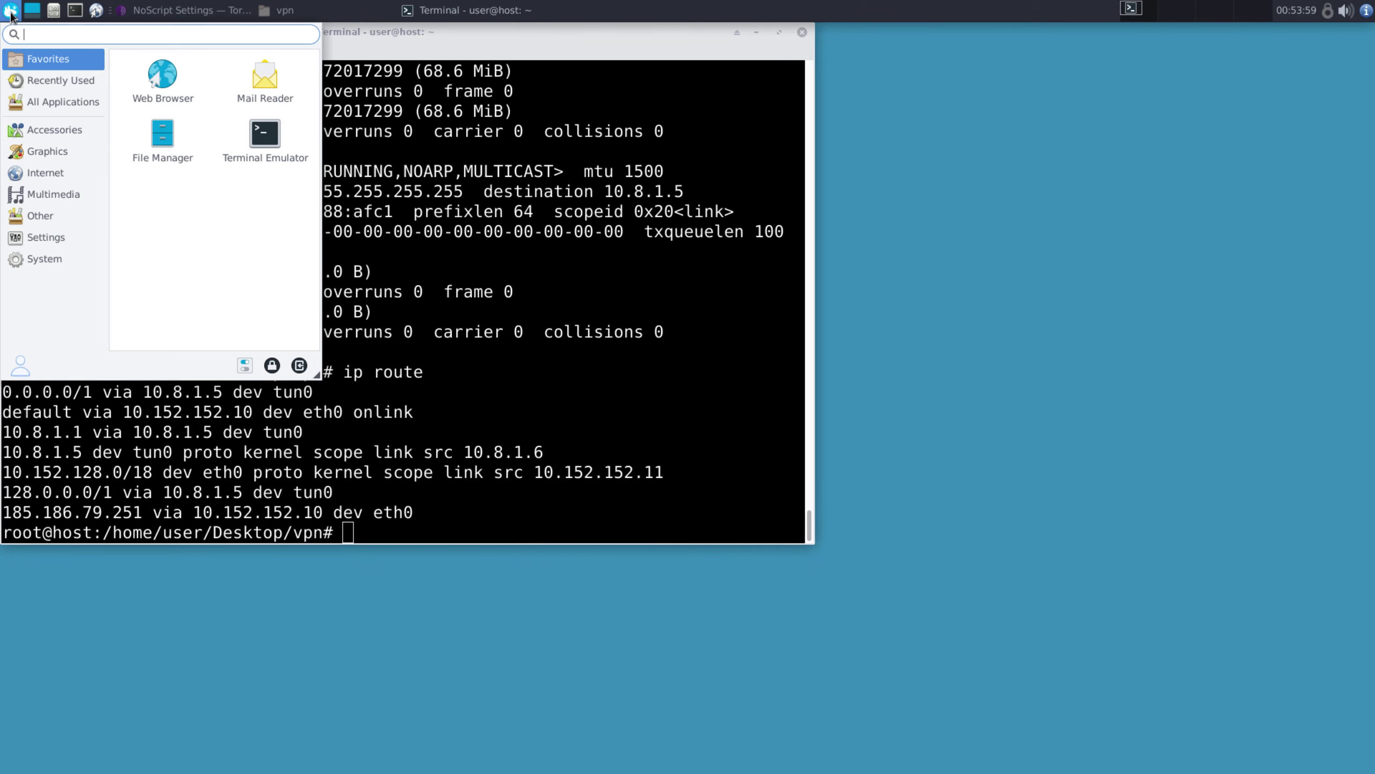
click(44, 173)
click(146, 214)
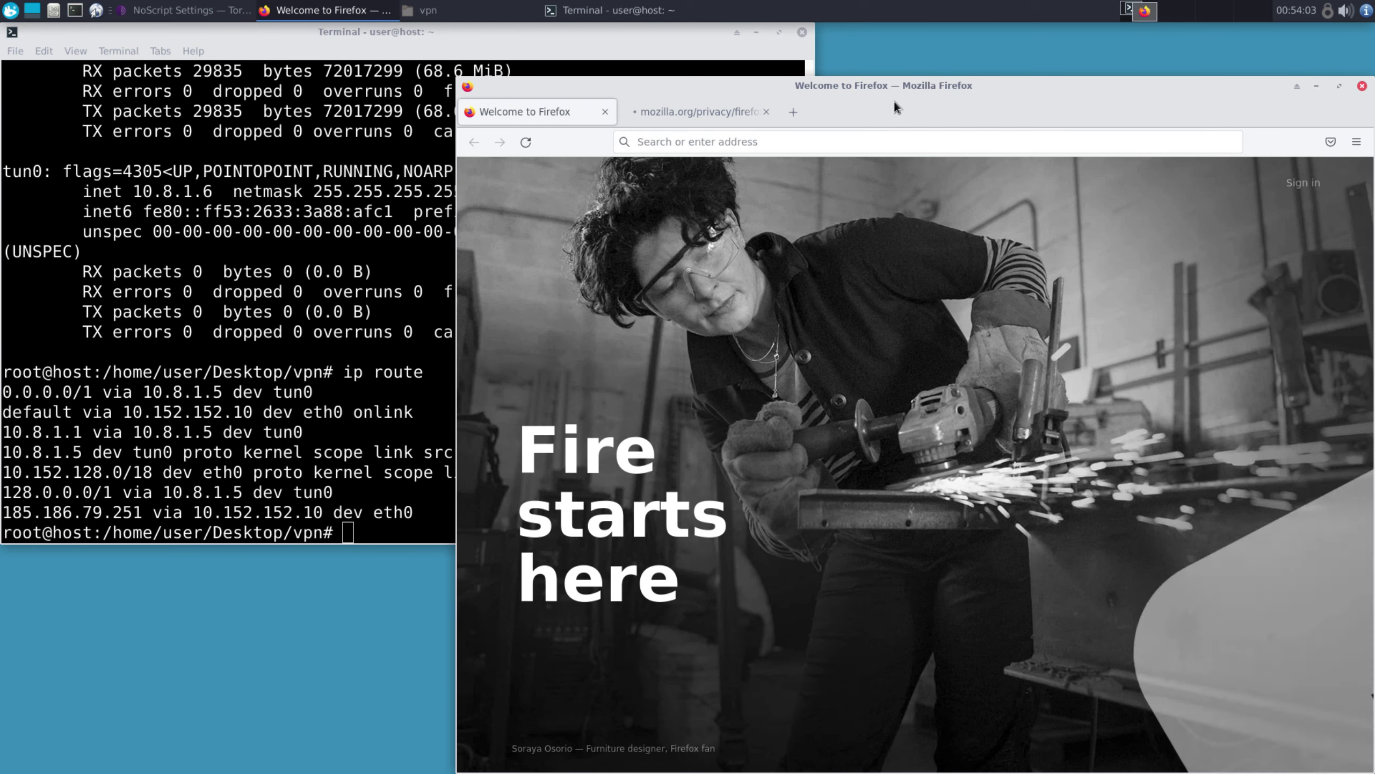
double_click(883, 85)
click(444, 88)
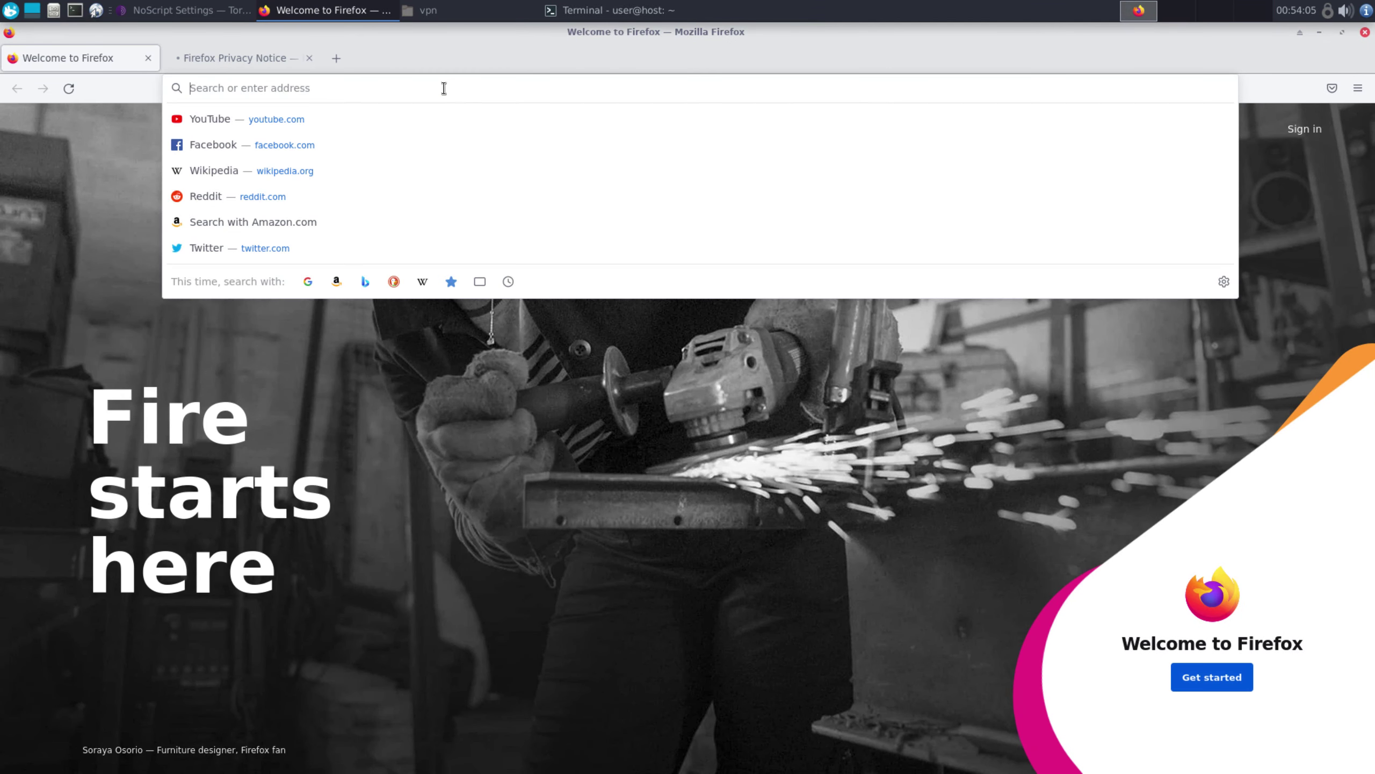
text(vpn.sn)
key(Return)
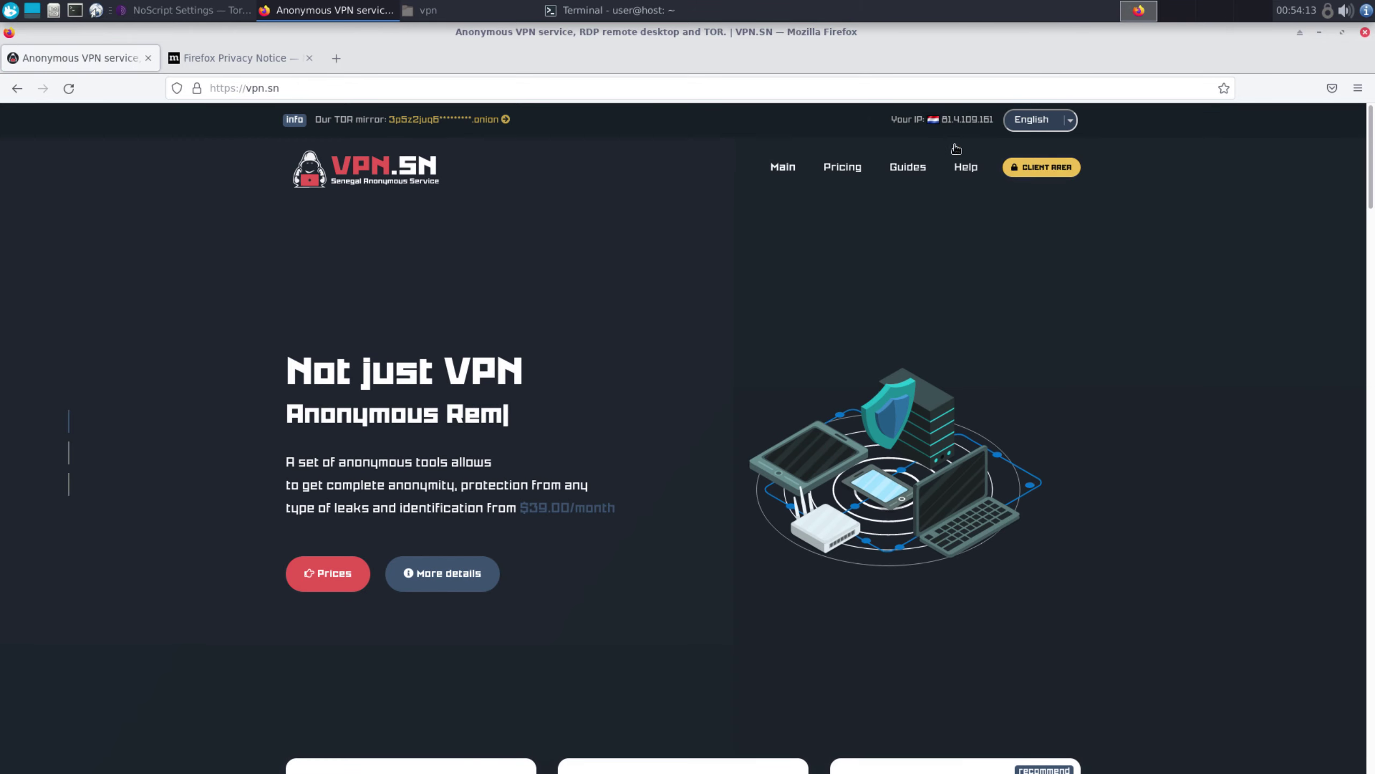
drag(889, 120, 1007, 147)
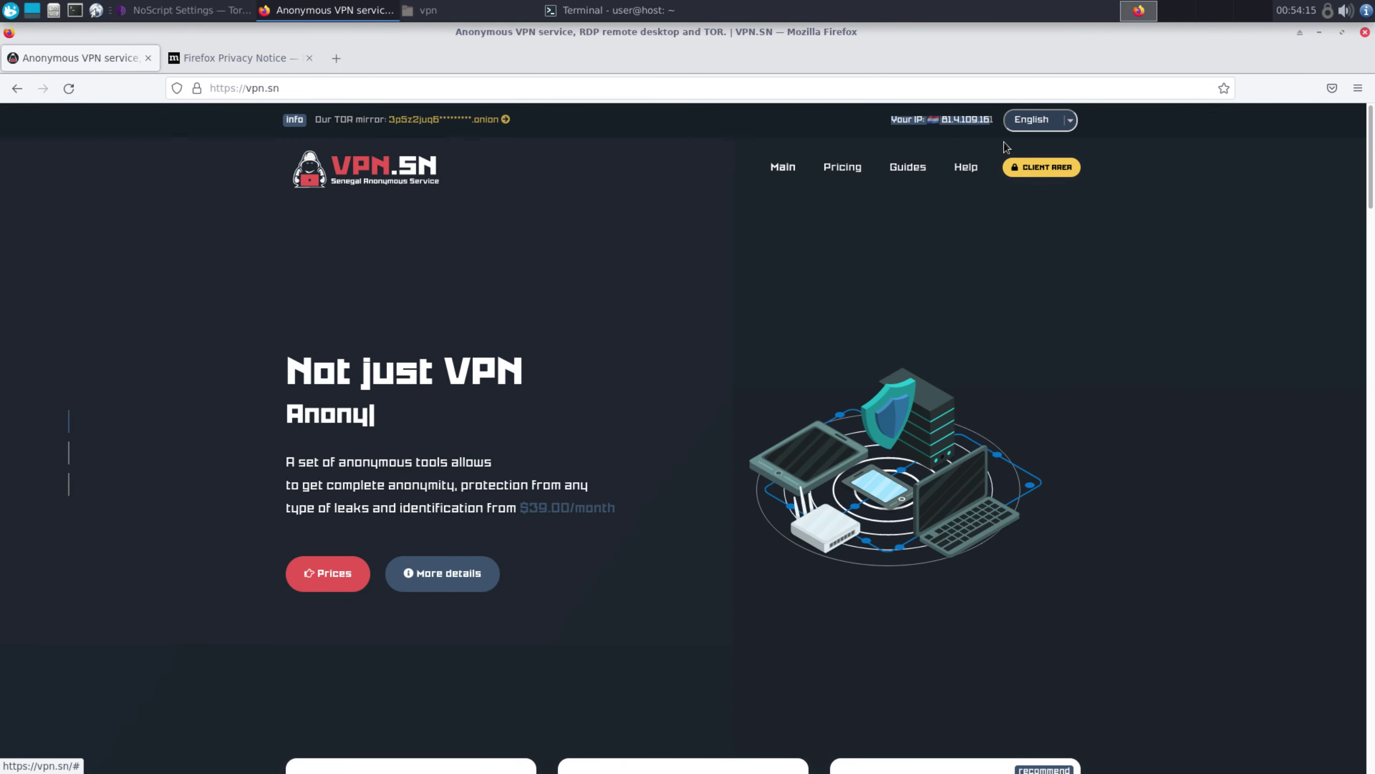
Log in to the VPN.SN Client Area with the account e-mail and password
click(1040, 168)
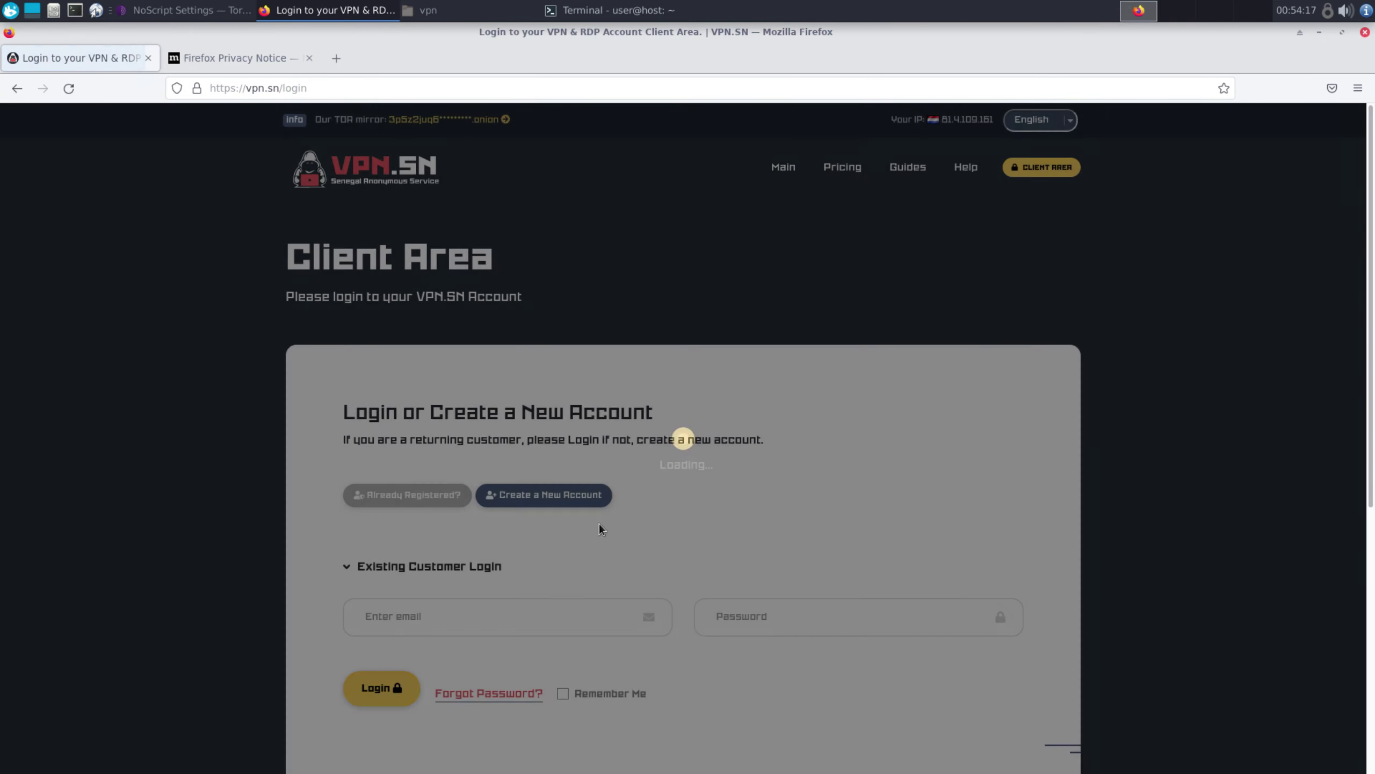
scroll(601, 529, down, 2)
click(479, 529)
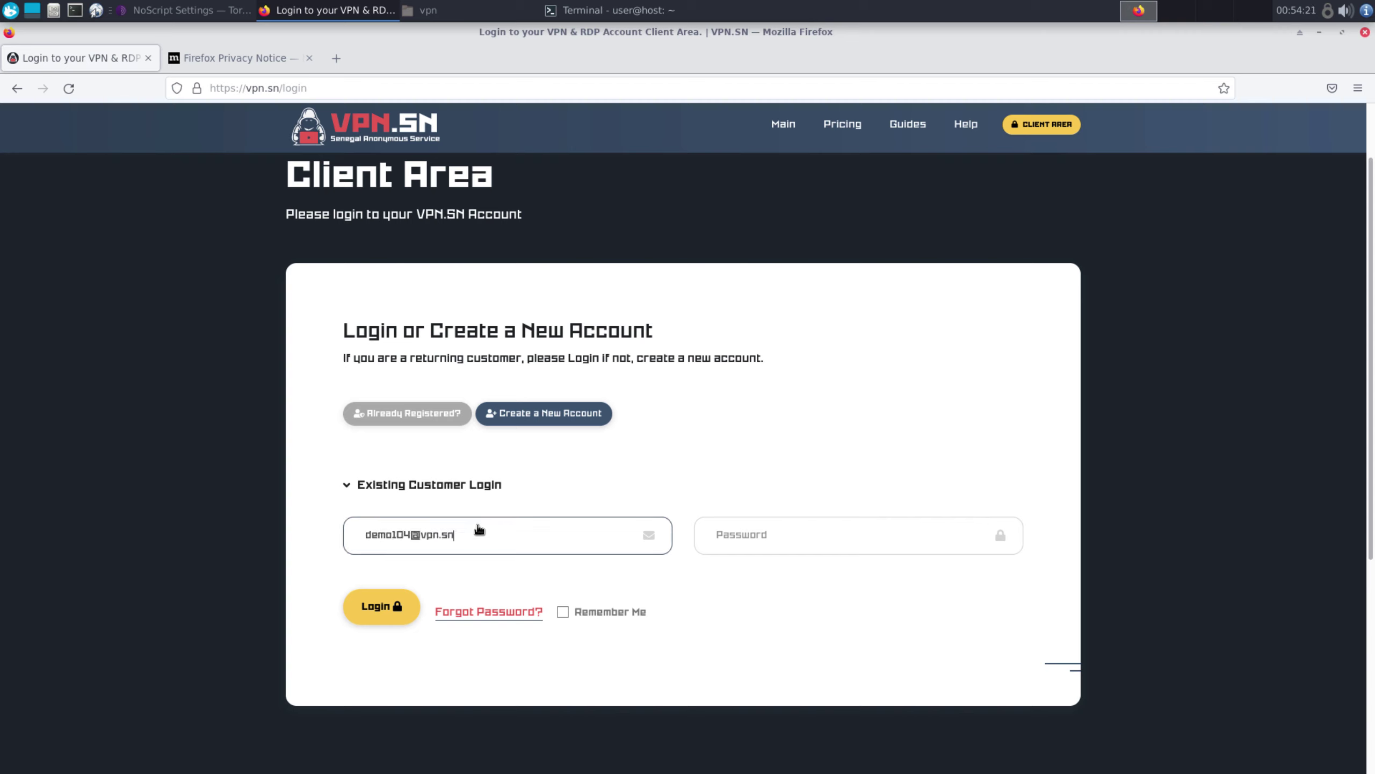
key(Tab)
text(d)
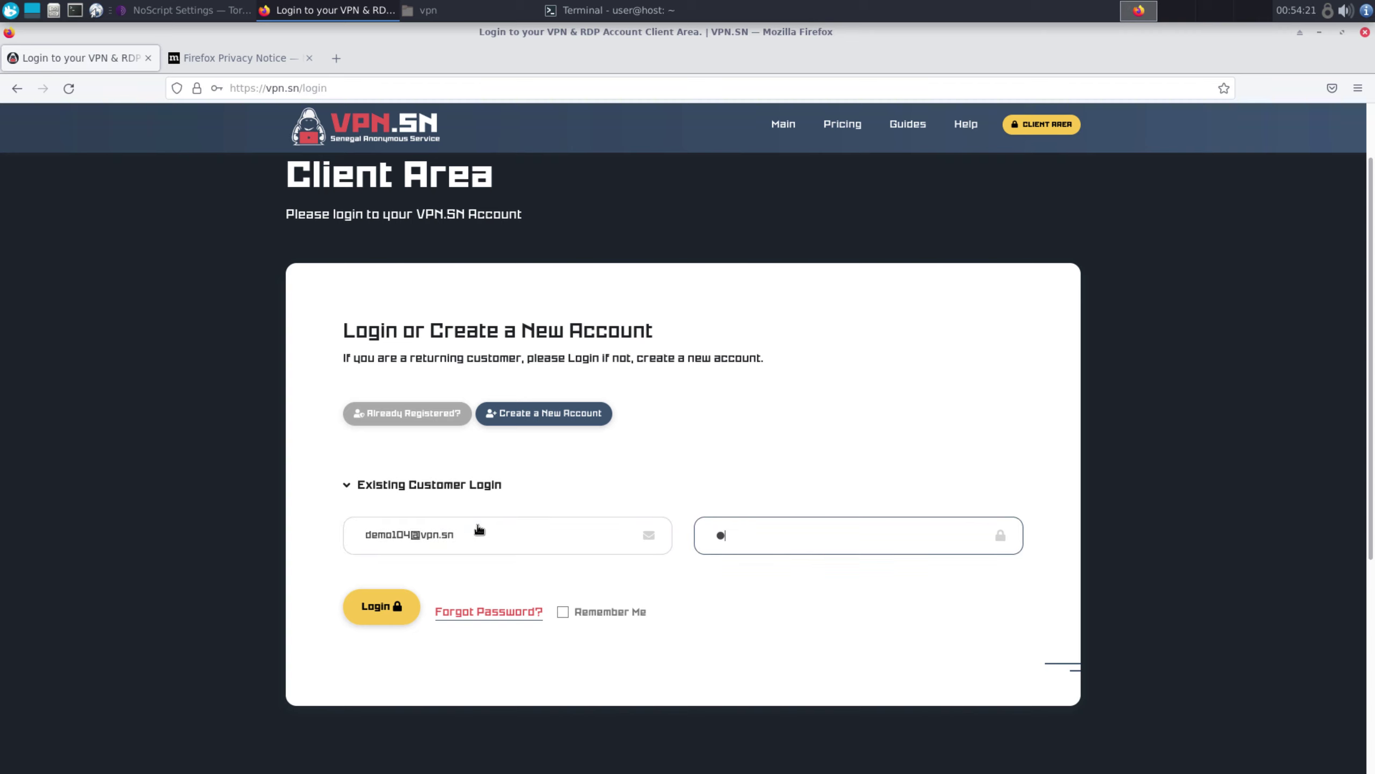
key(Return)
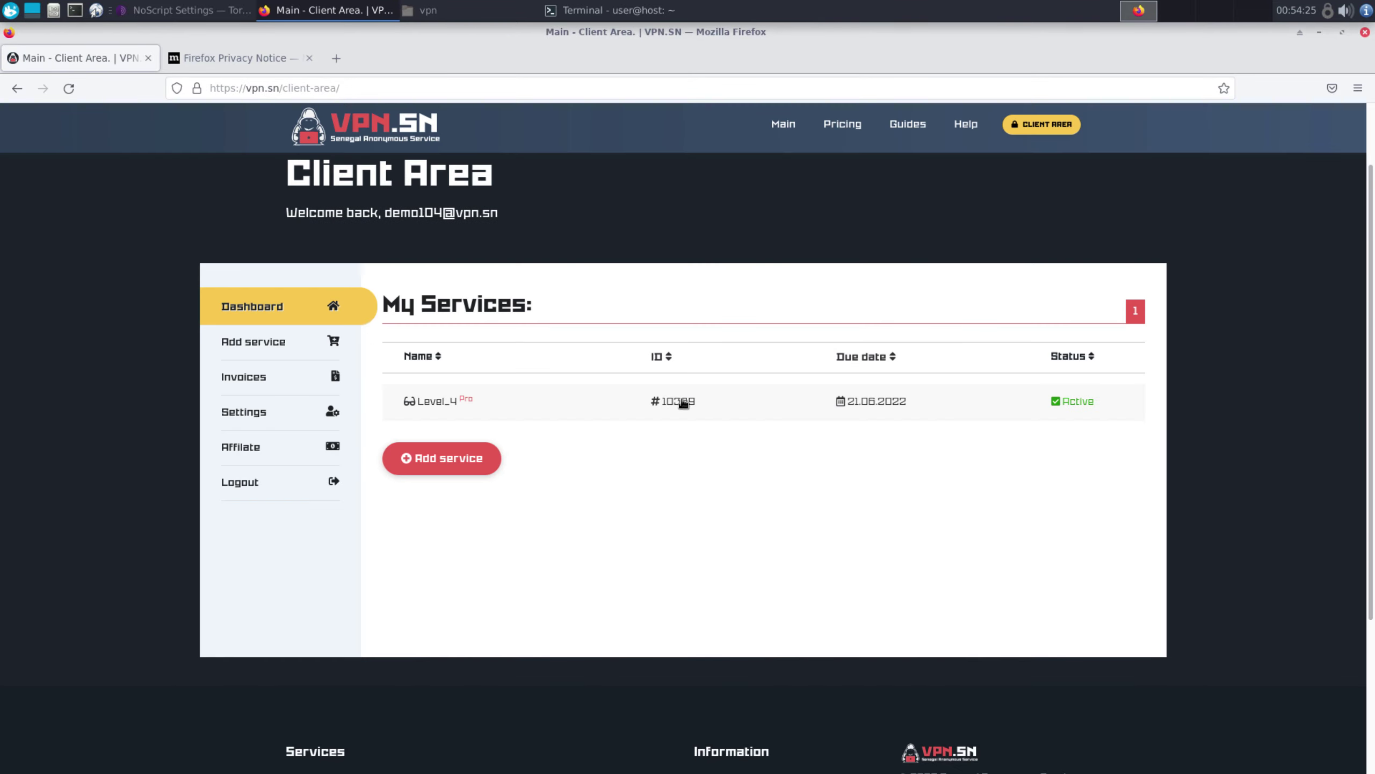
View the Level_4 service details and its VPN IPs, then start a new tab
click(682, 401)
scroll(782, 381, down, 3)
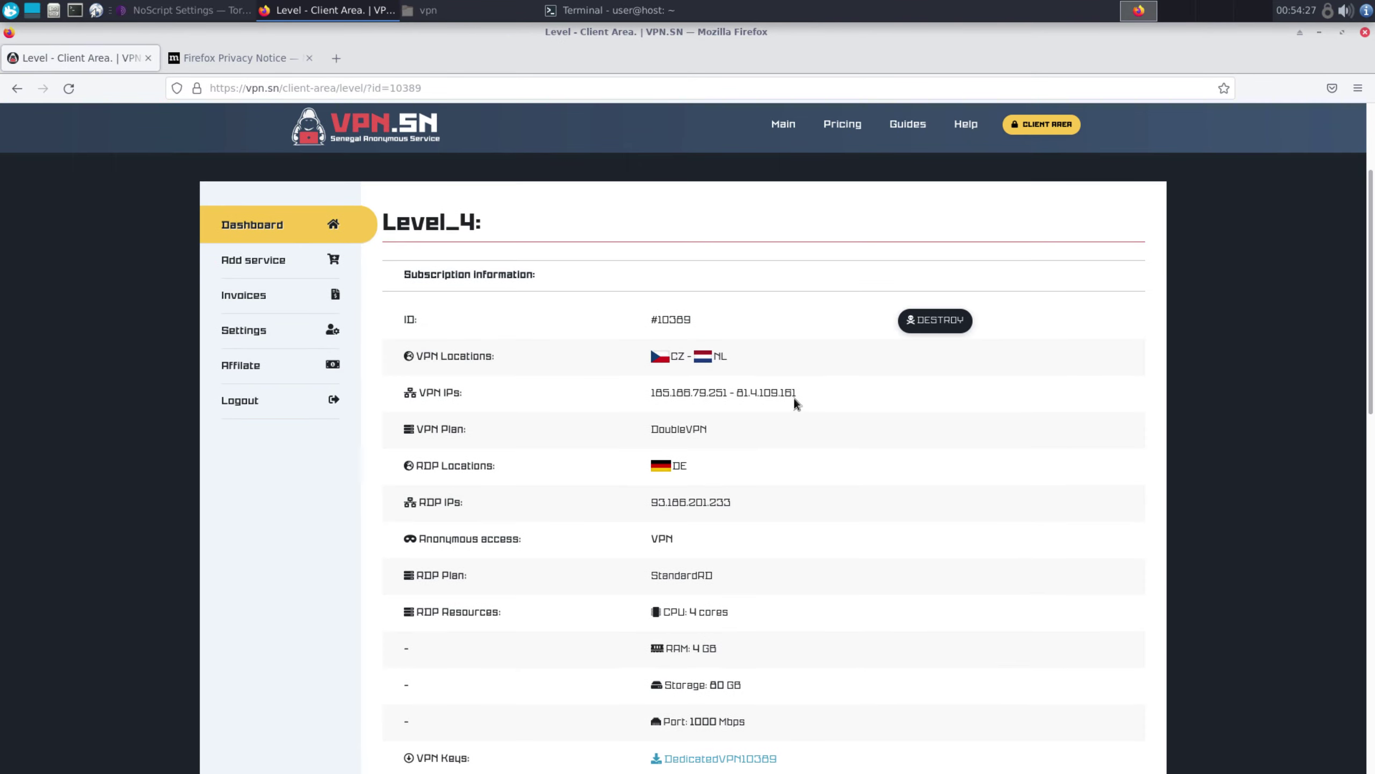
drag(797, 394, 738, 386)
click(731, 356)
click(334, 59)
On google.com, accept cookies and search 'what is my ip'
text(g)
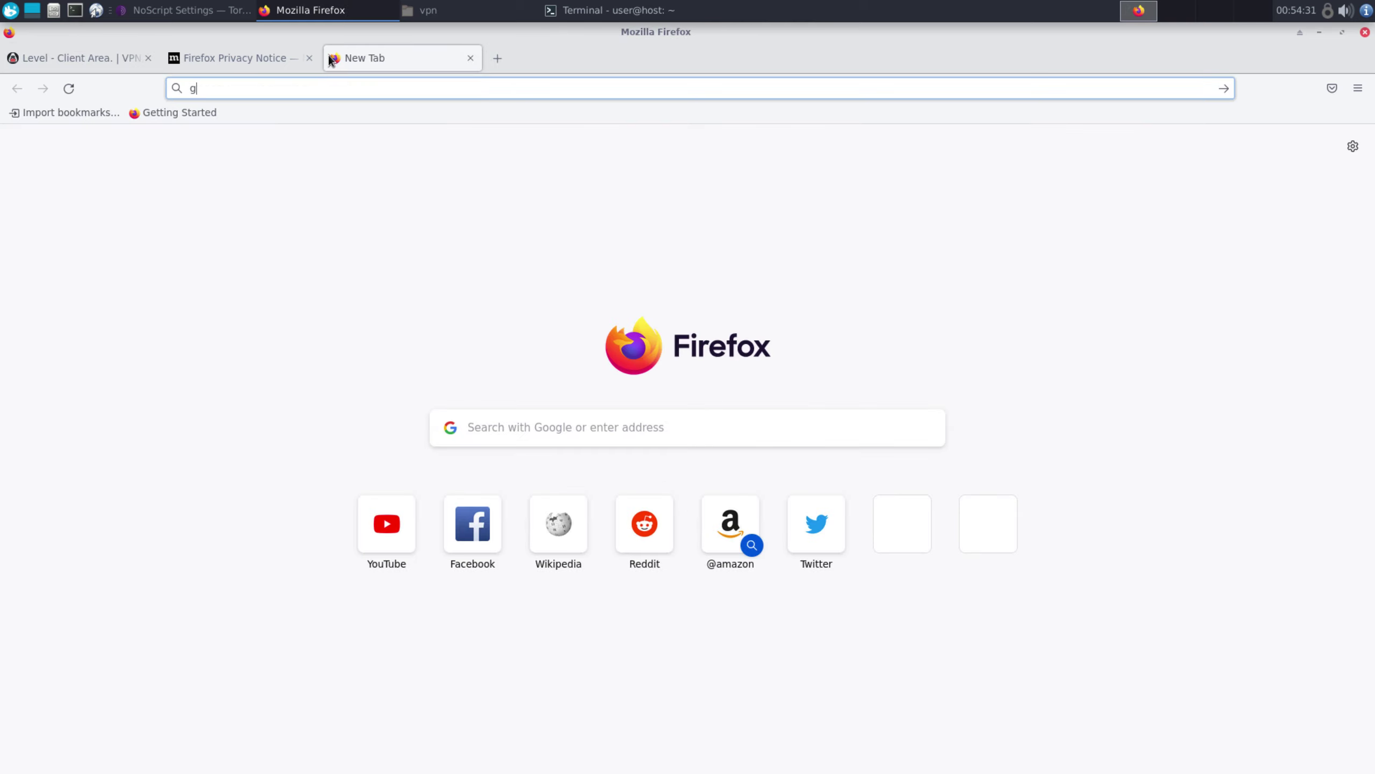
text(oogle.com)
key(Return)
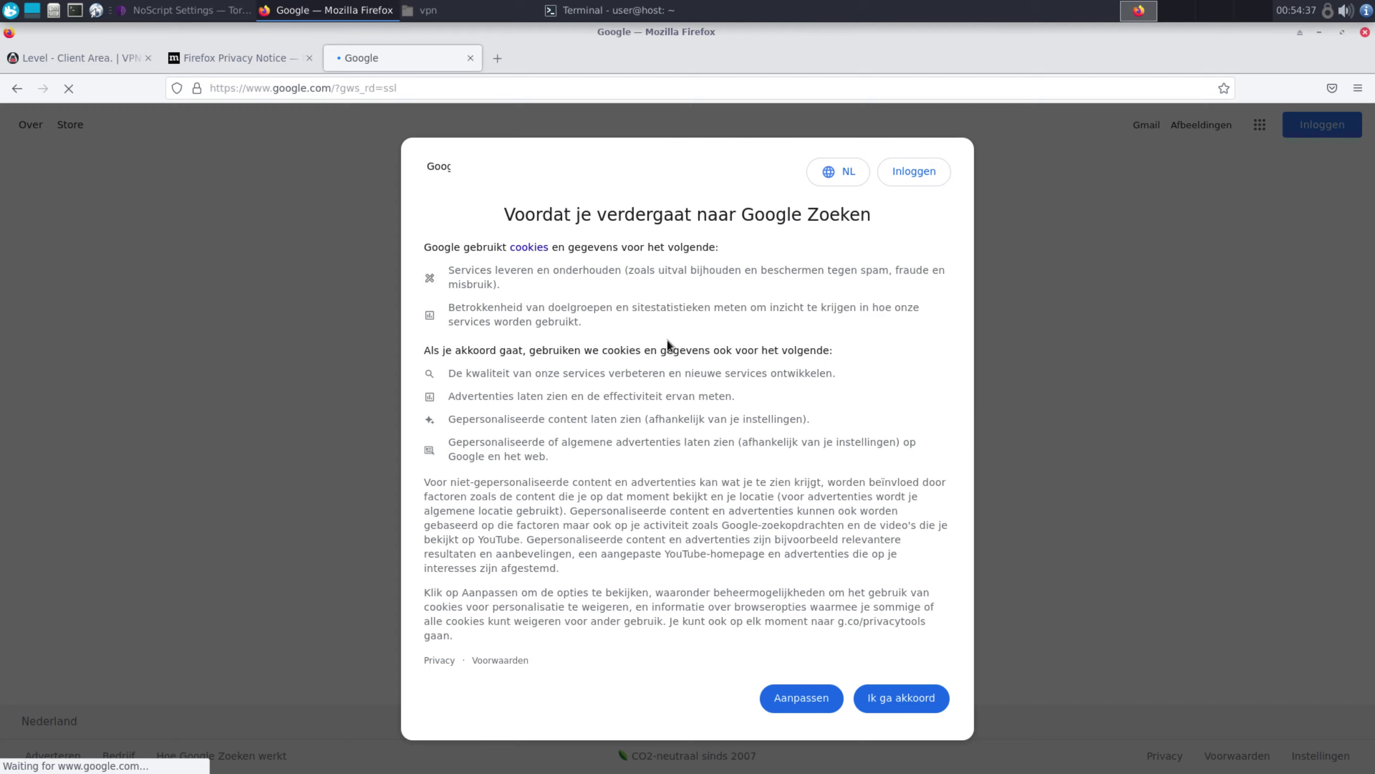
click(894, 702)
click(650, 388)
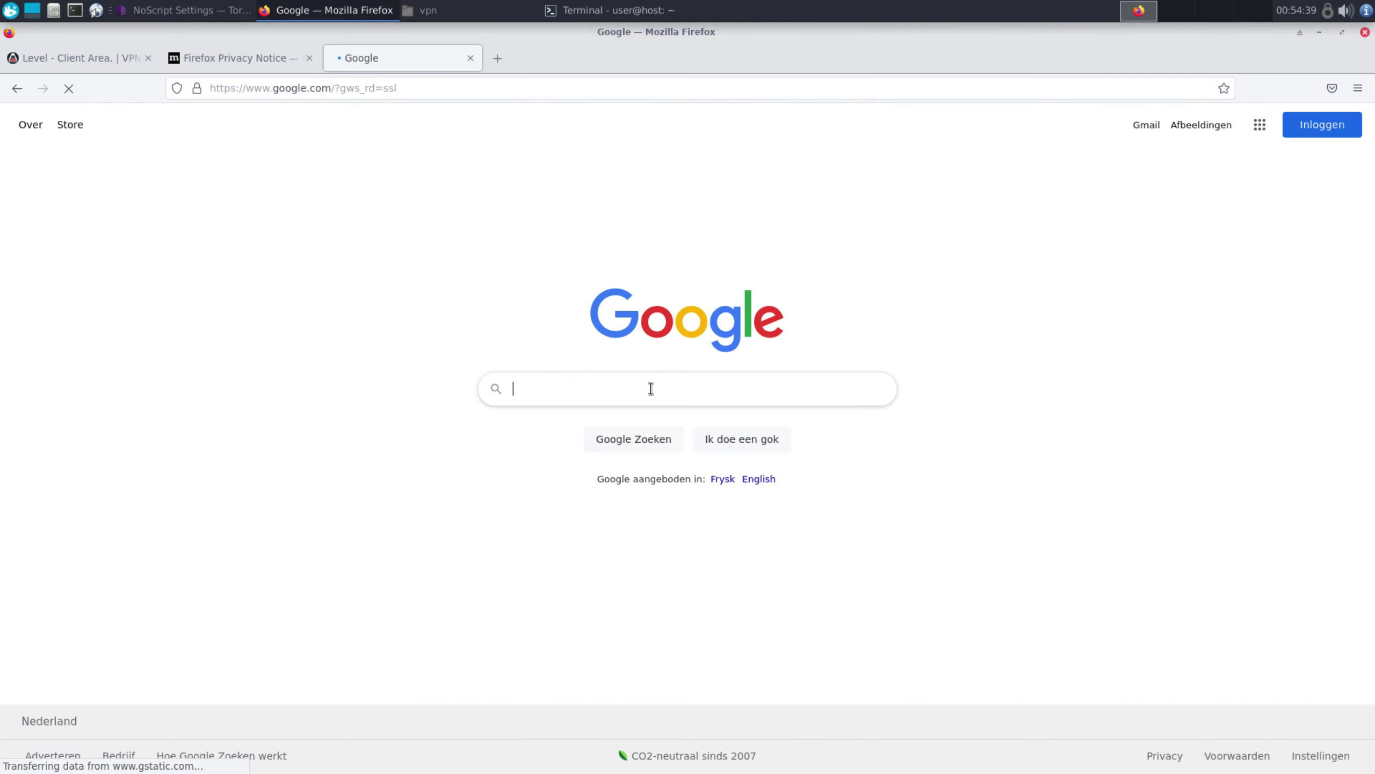
text(what is my ip)
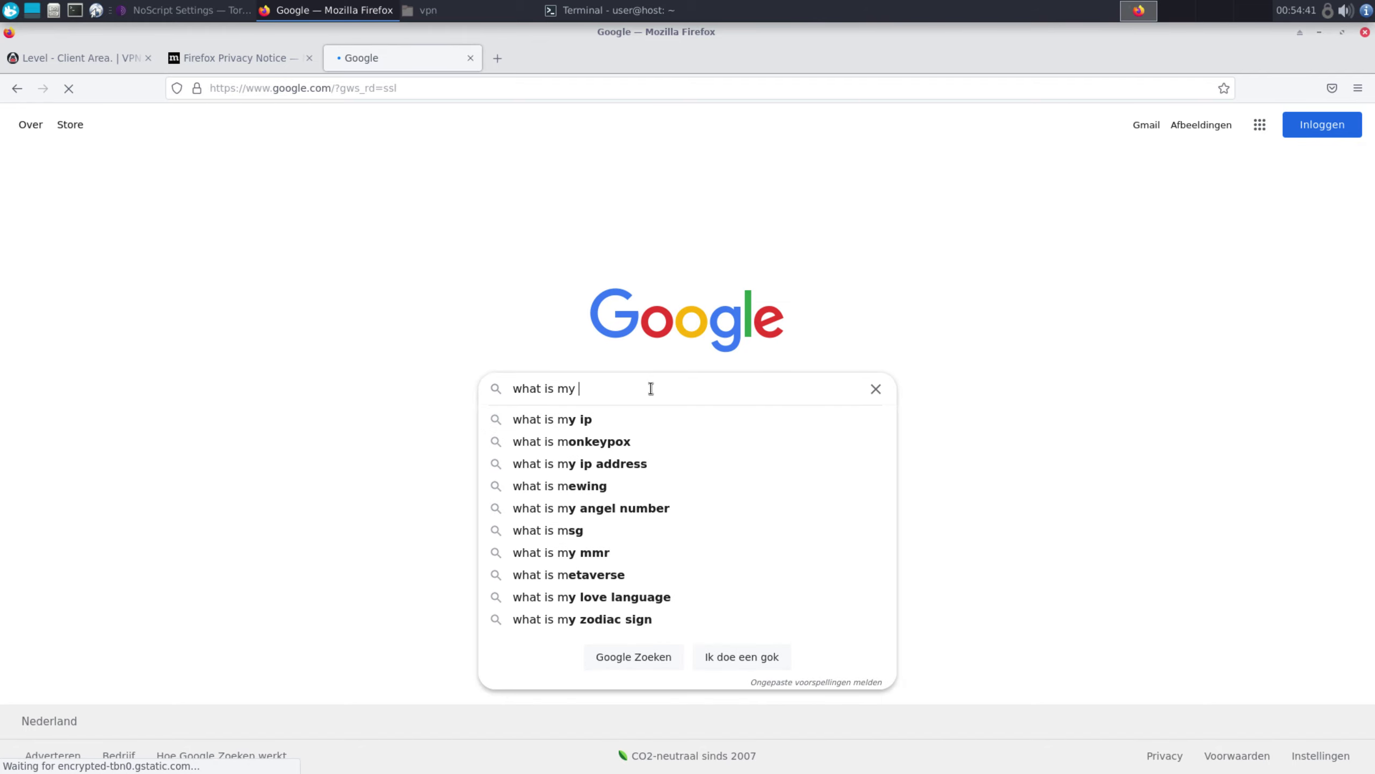
key(Return)
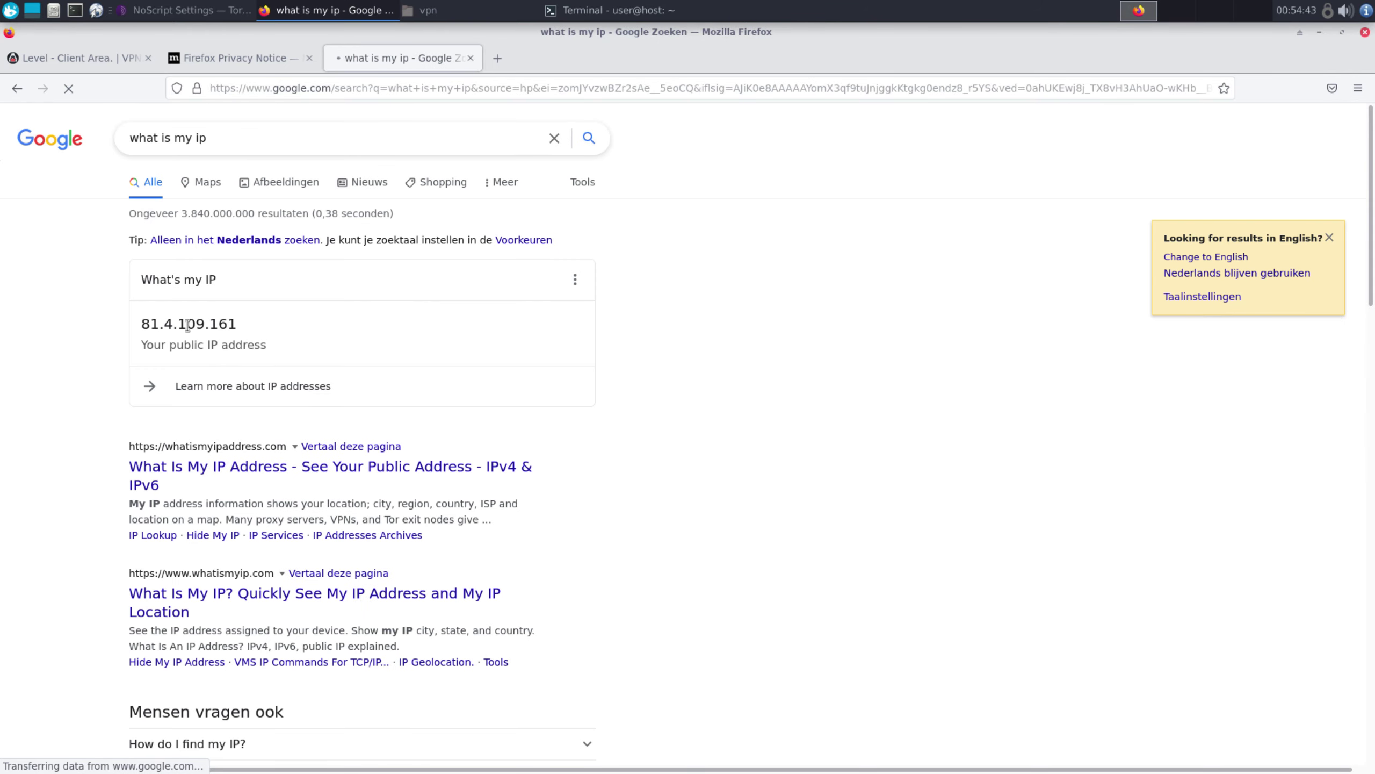
Compare the reported IP 81.4.109.161 with the Level_4 VPN IPs, then minimize Firefox
drag(143, 324, 225, 321)
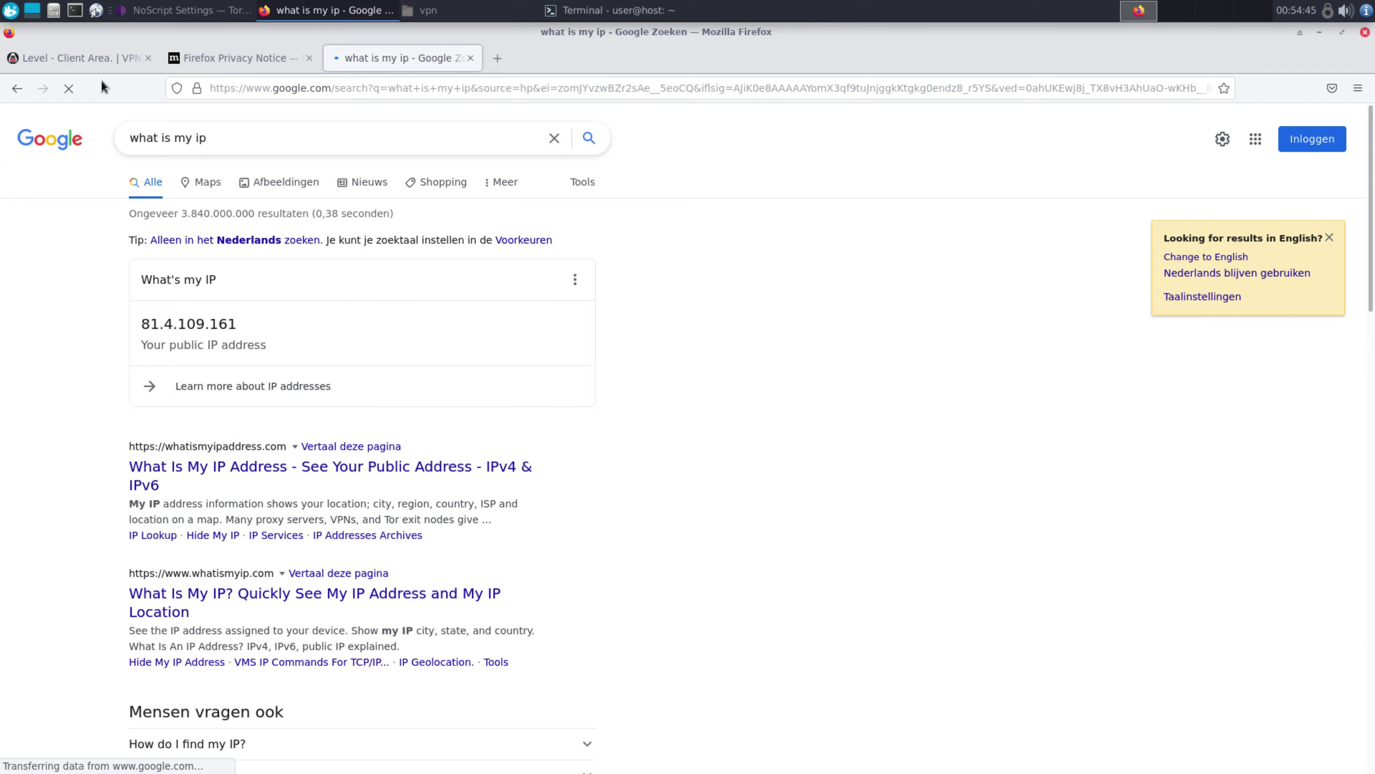
click(87, 57)
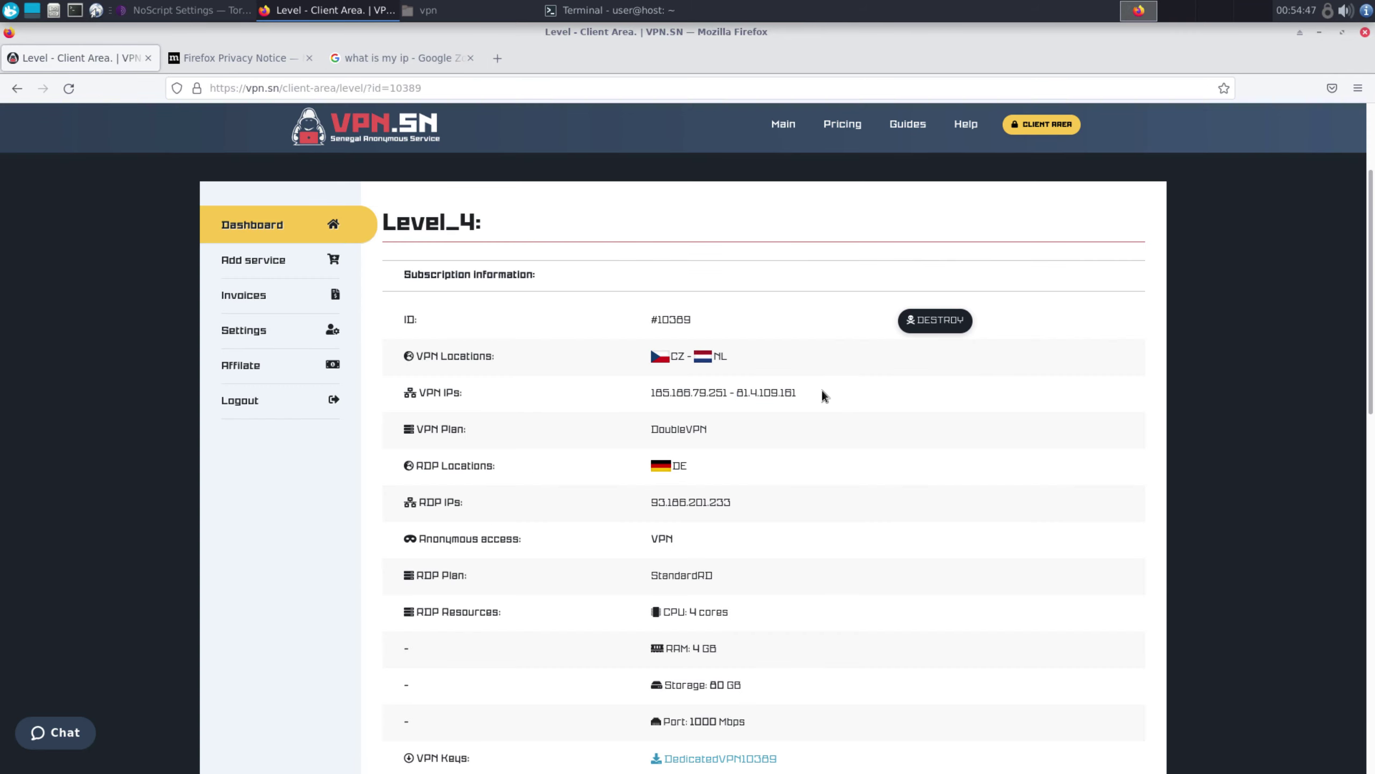
click(1316, 36)
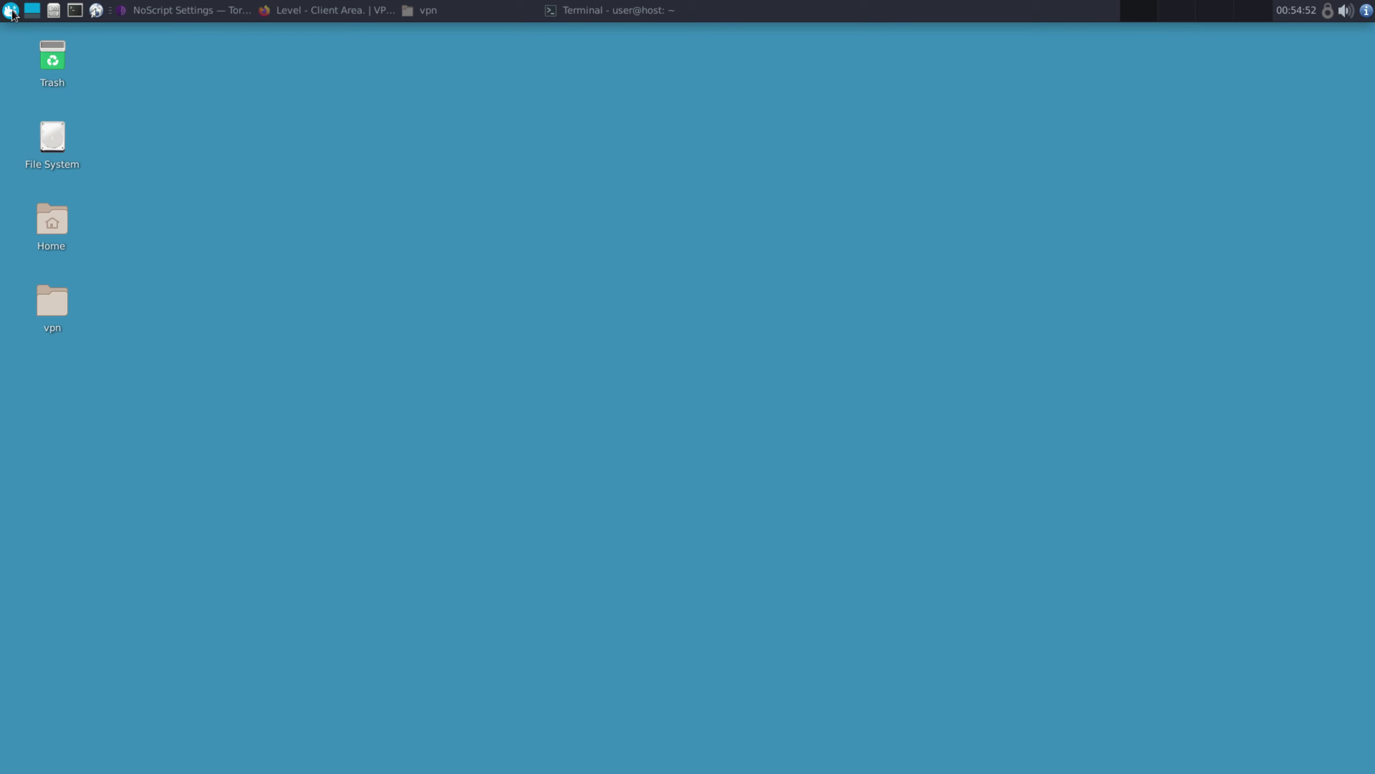
Launch Remmina from the Internet section of the applications menu
click(11, 10)
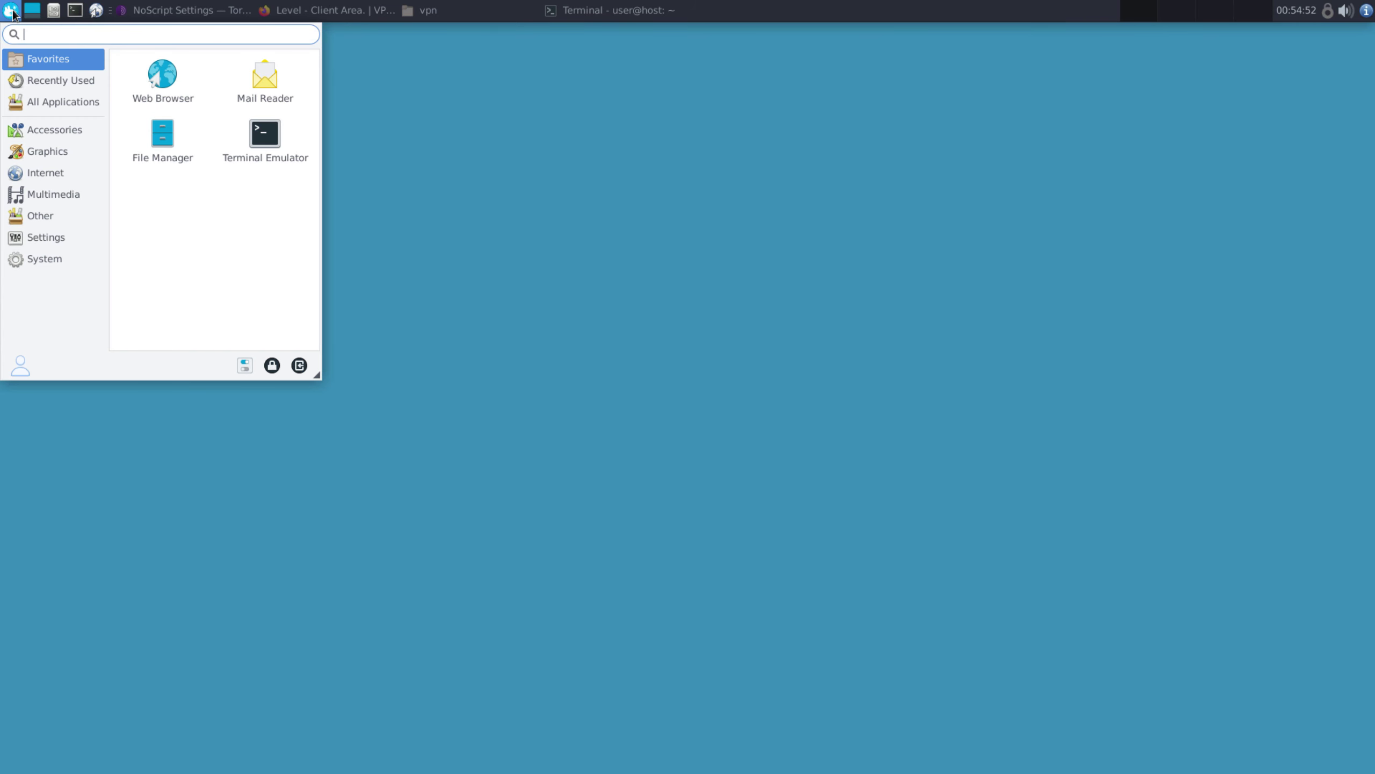
mouse_move(49, 171)
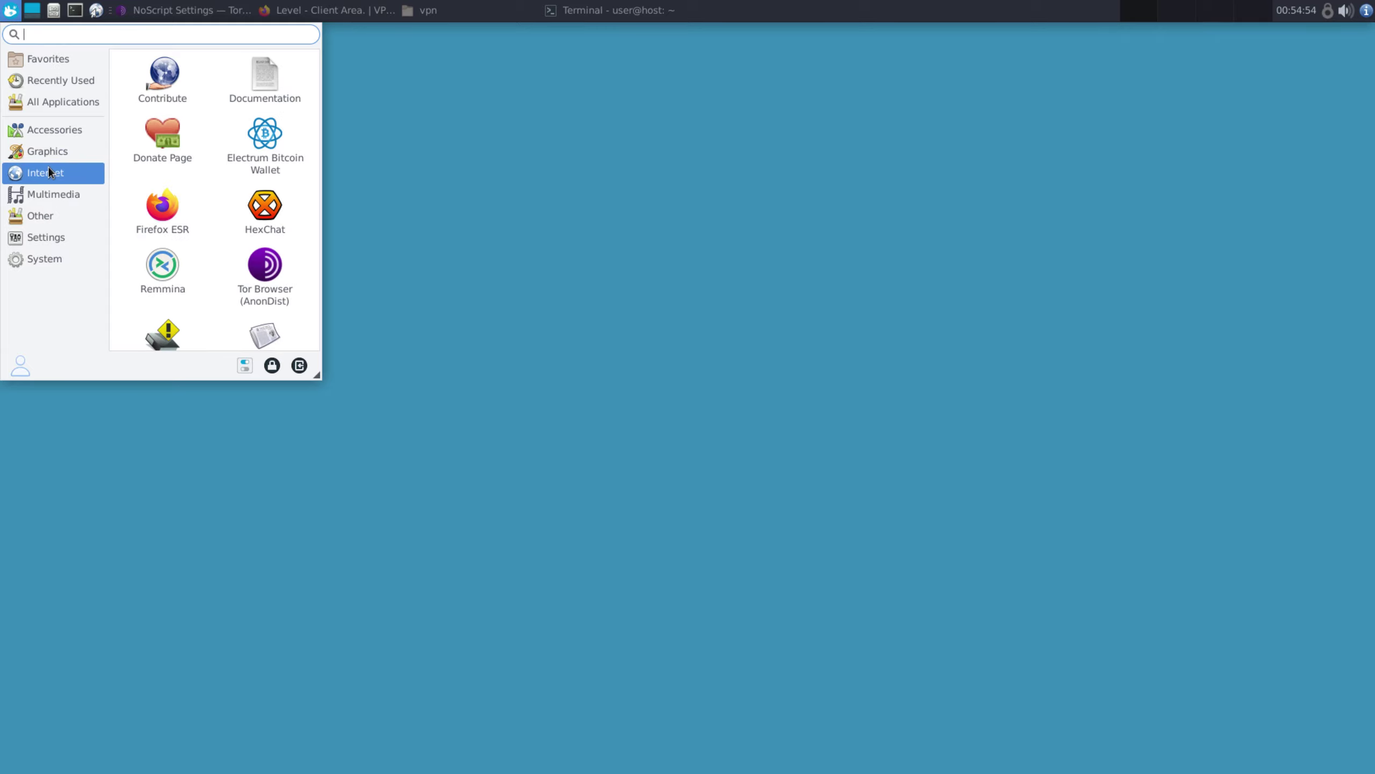
click(170, 282)
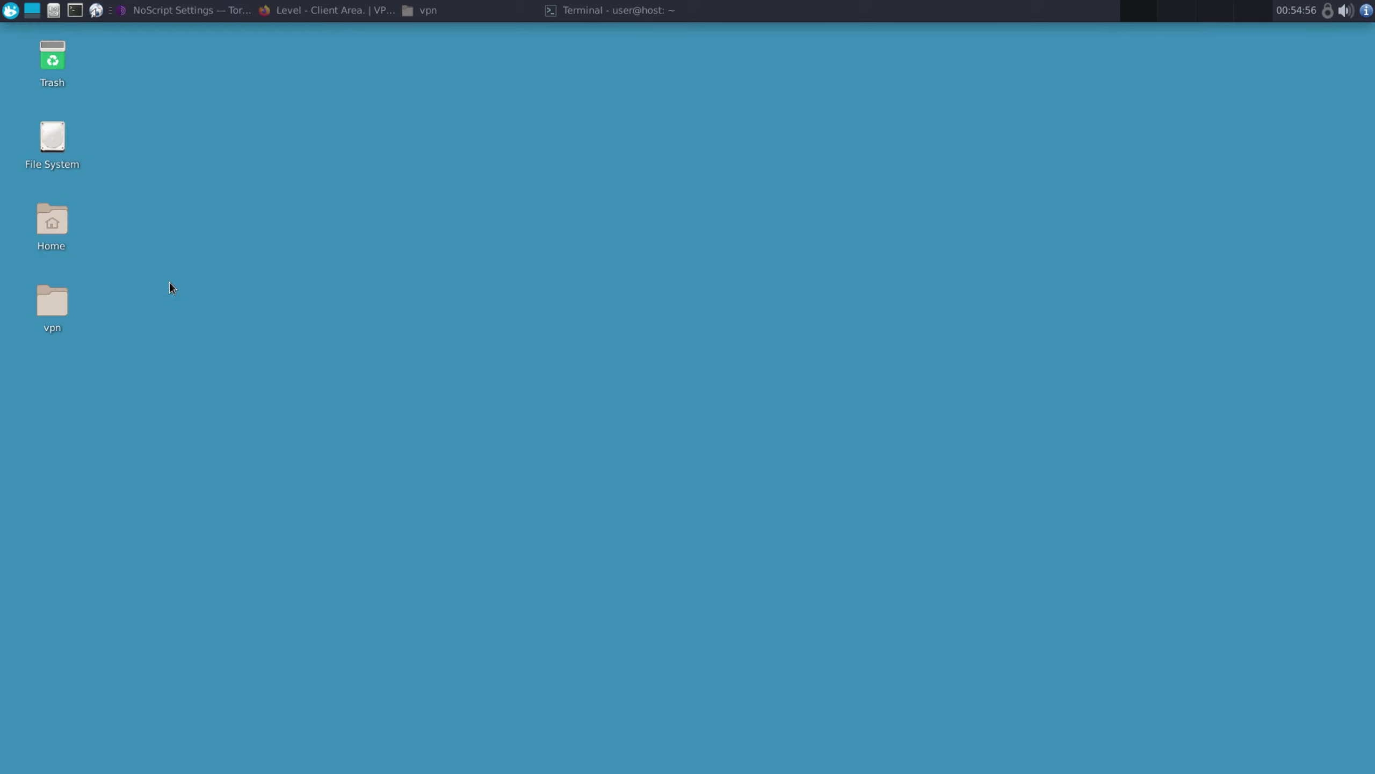
Import AnonymousRD10389.rdp from the vpn folder's rdp profile folder and select the 10.9.0.6 entry
click(772, 255)
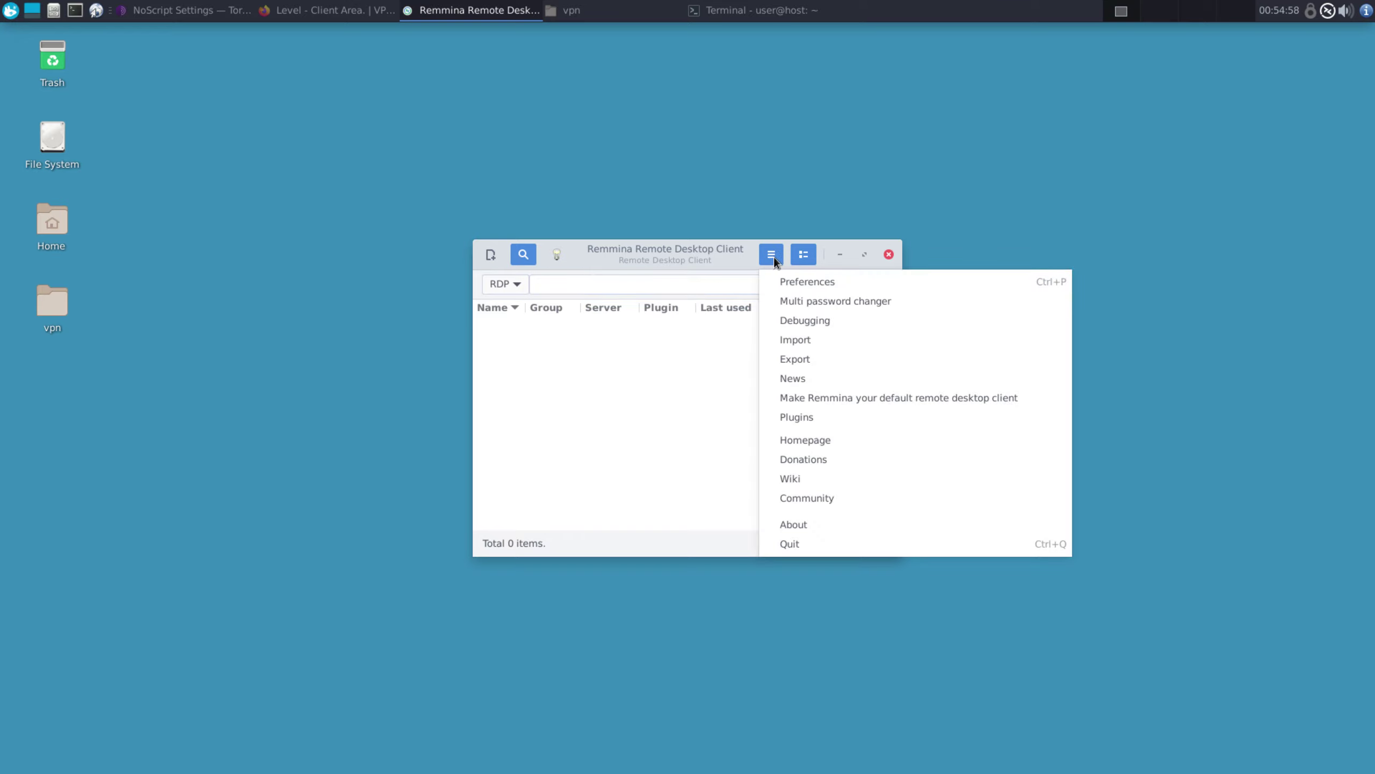
click(808, 341)
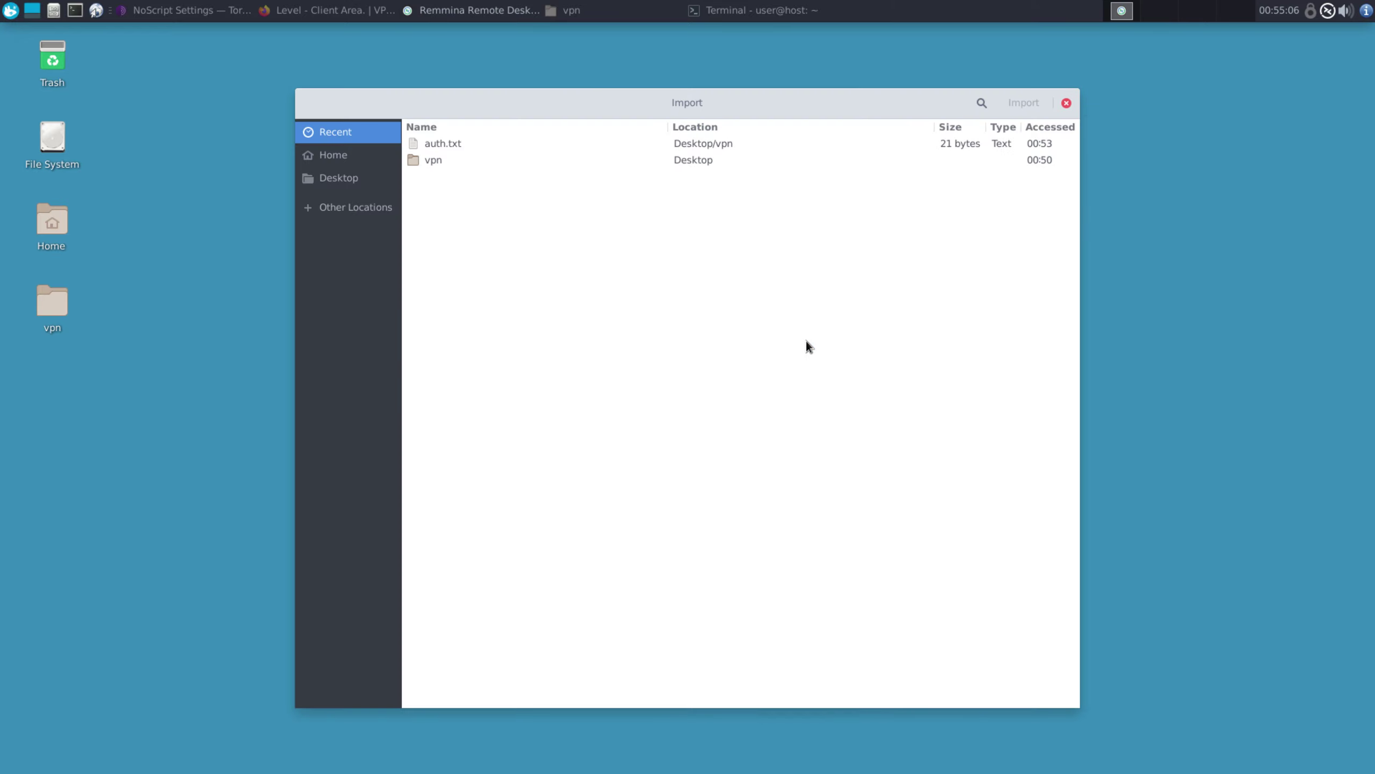
double_click(438, 159)
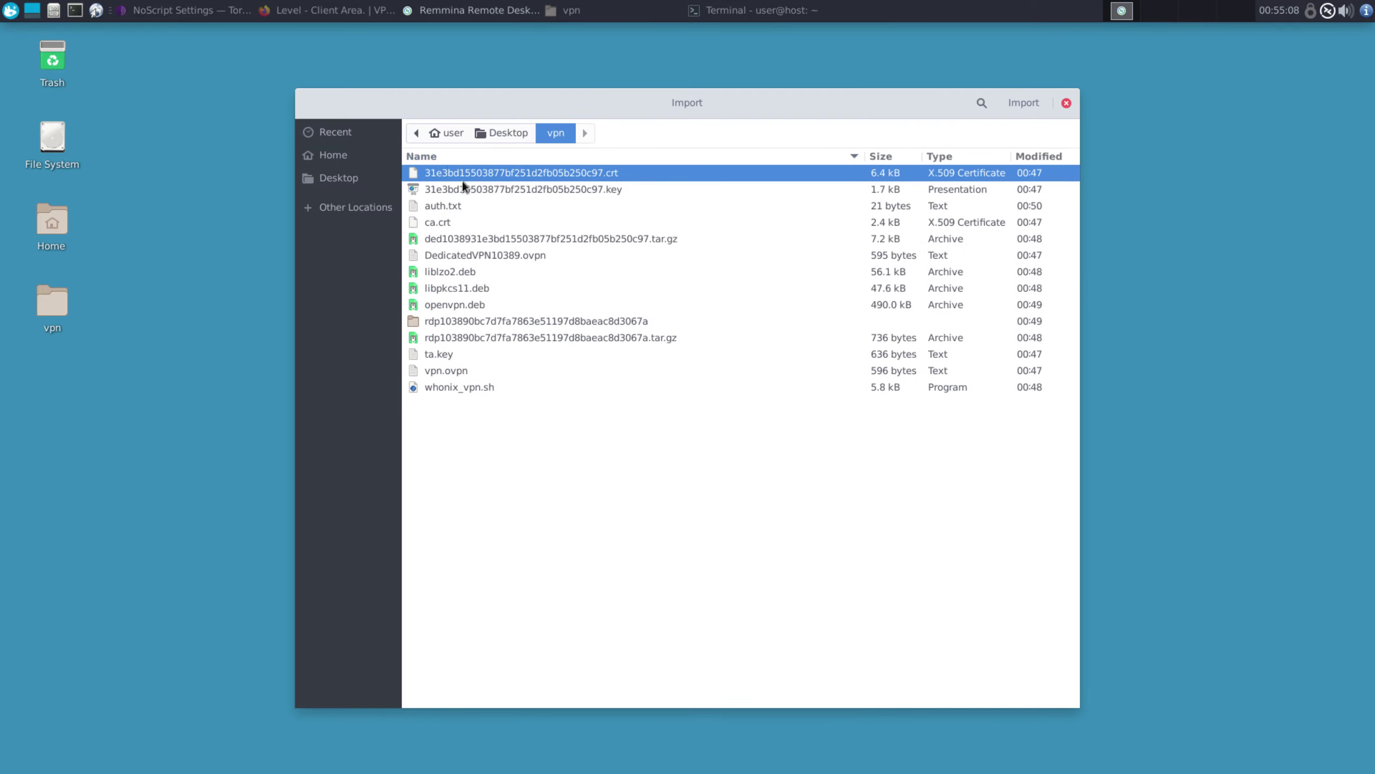
click(492, 321)
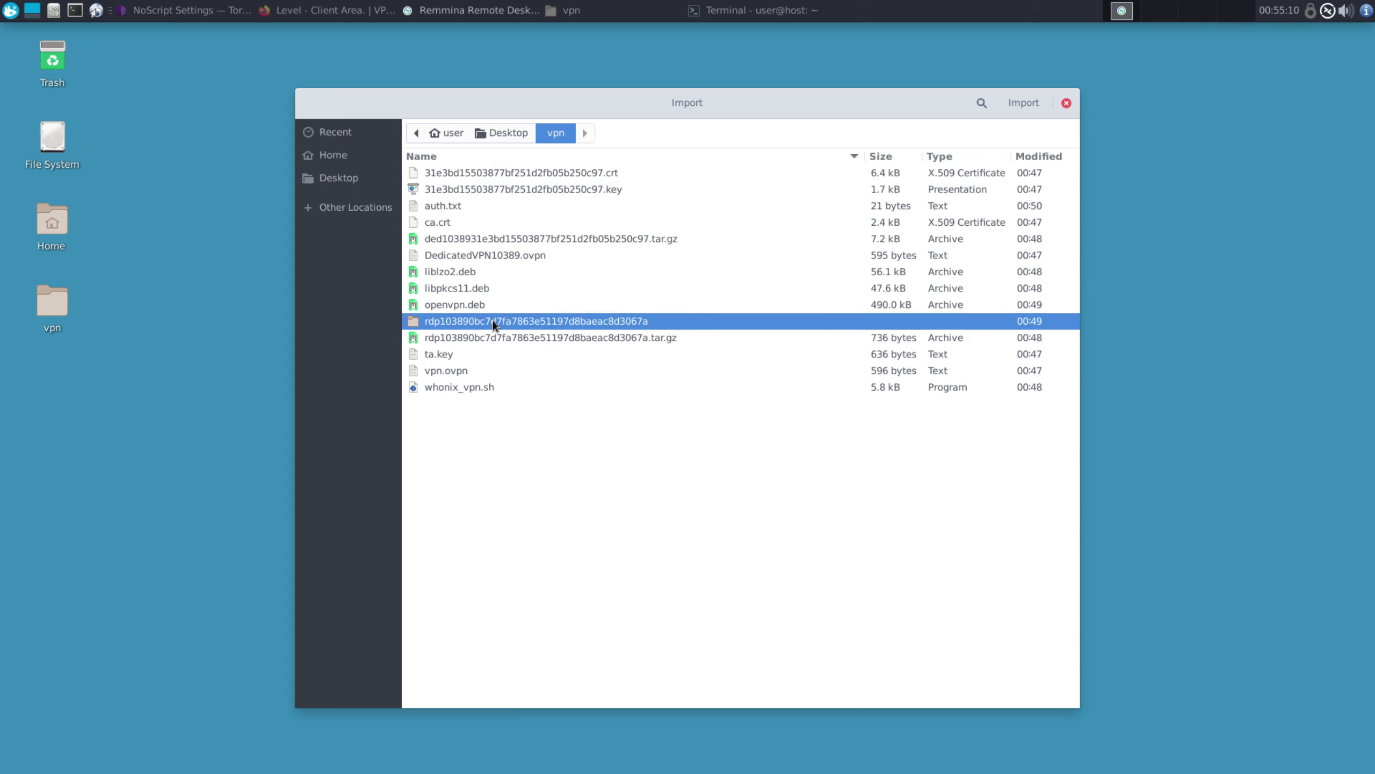
double_click(454, 321)
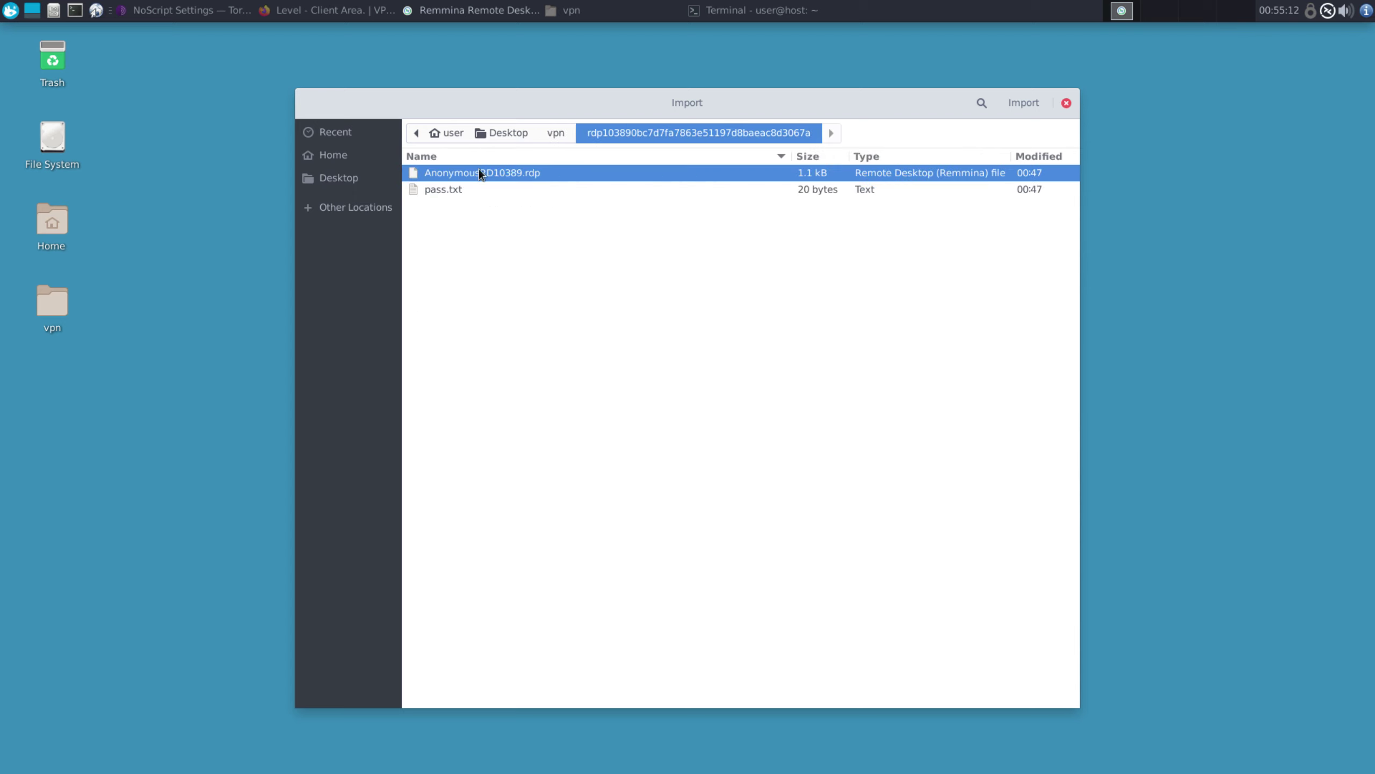
click(1022, 103)
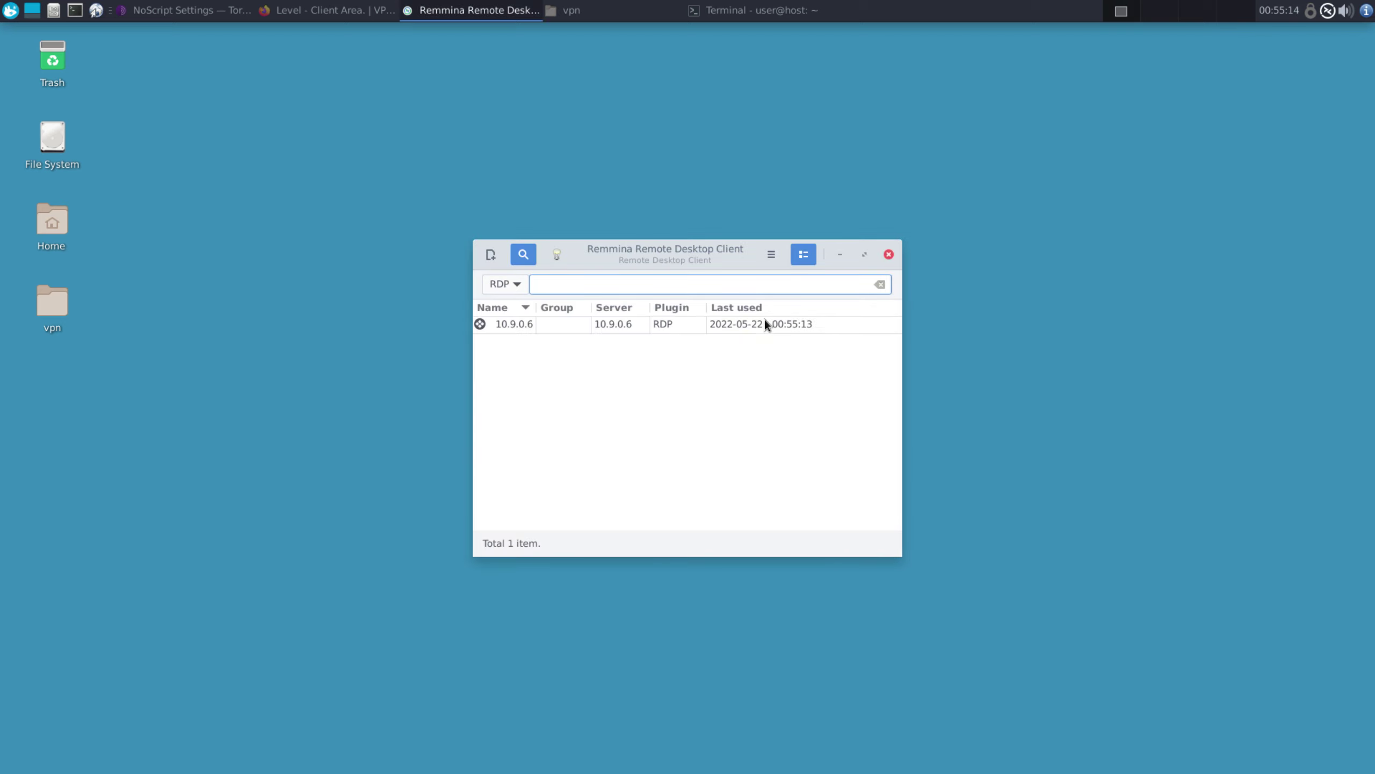
click(670, 327)
Start the 10.9.0.6 connection, then open pass.txt in the rdp folder and select the password
double_click(648, 324)
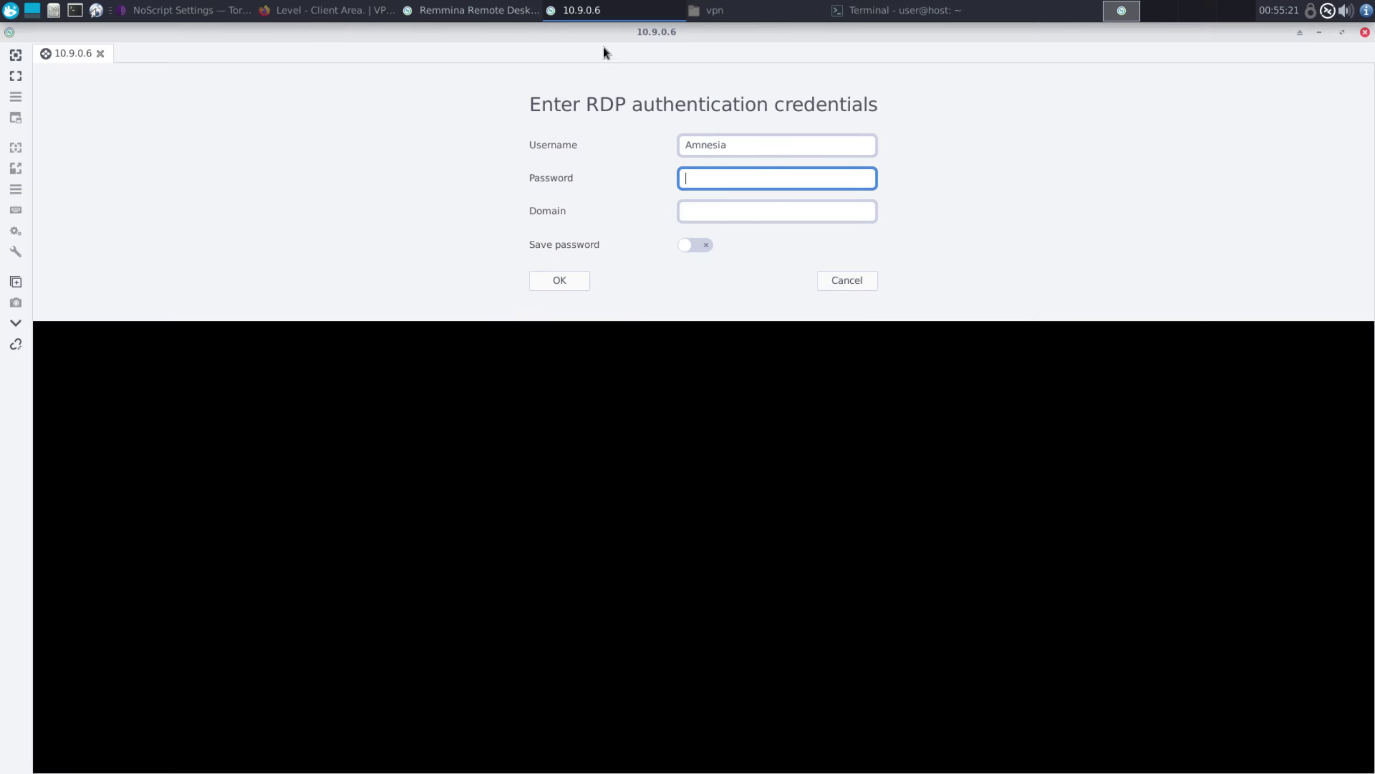
click(769, 11)
double_click(189, 179)
double_click(284, 164)
double_click(515, 259)
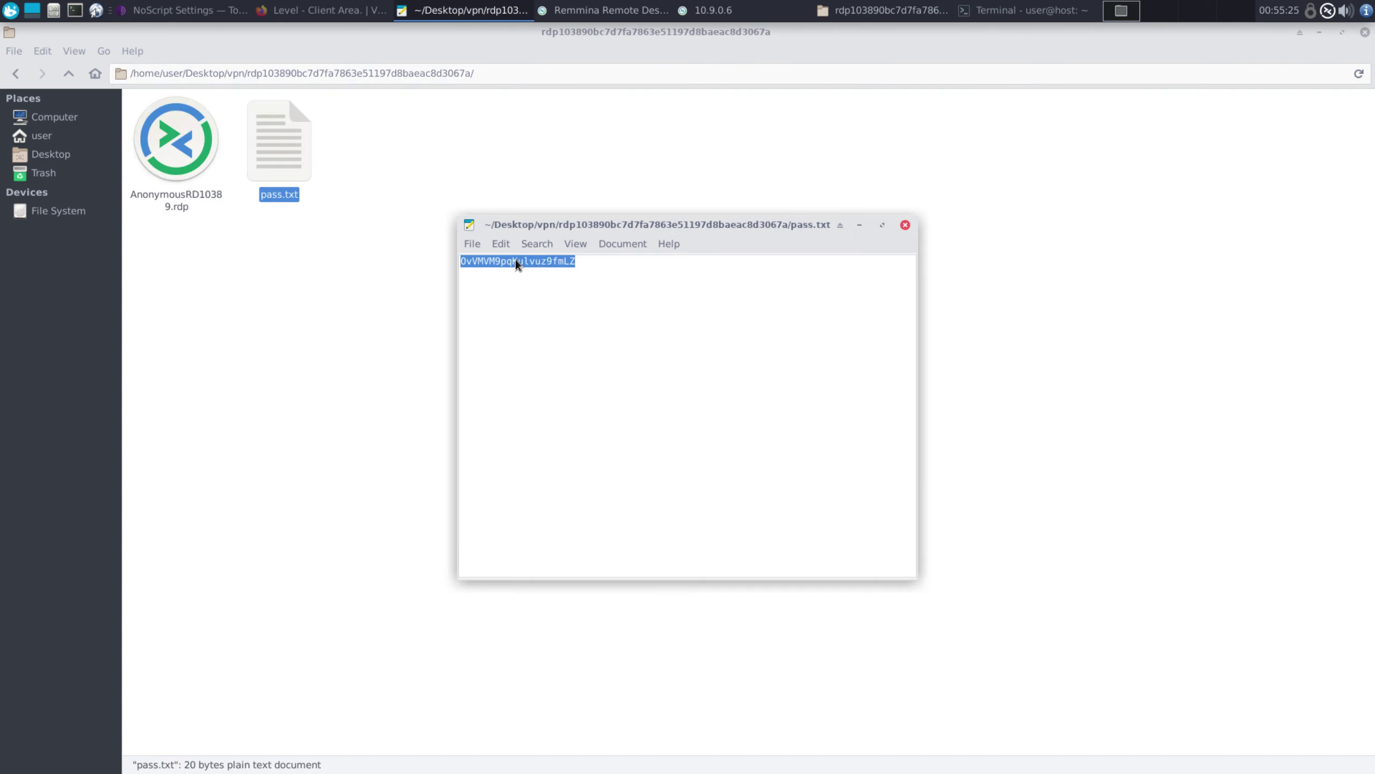
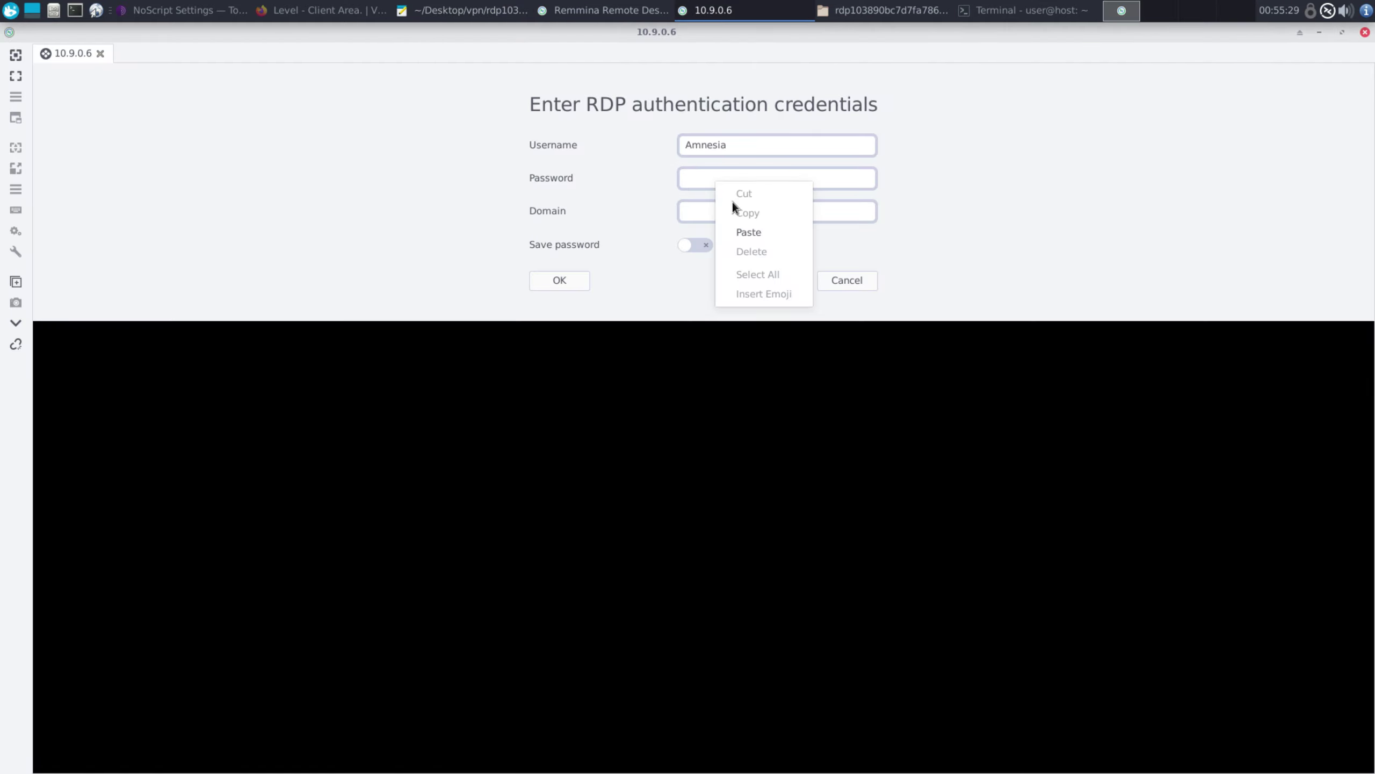
Paste the password copied from pass.txt, with Save password enabled, and connect to 10.9.0.6
click(746, 233)
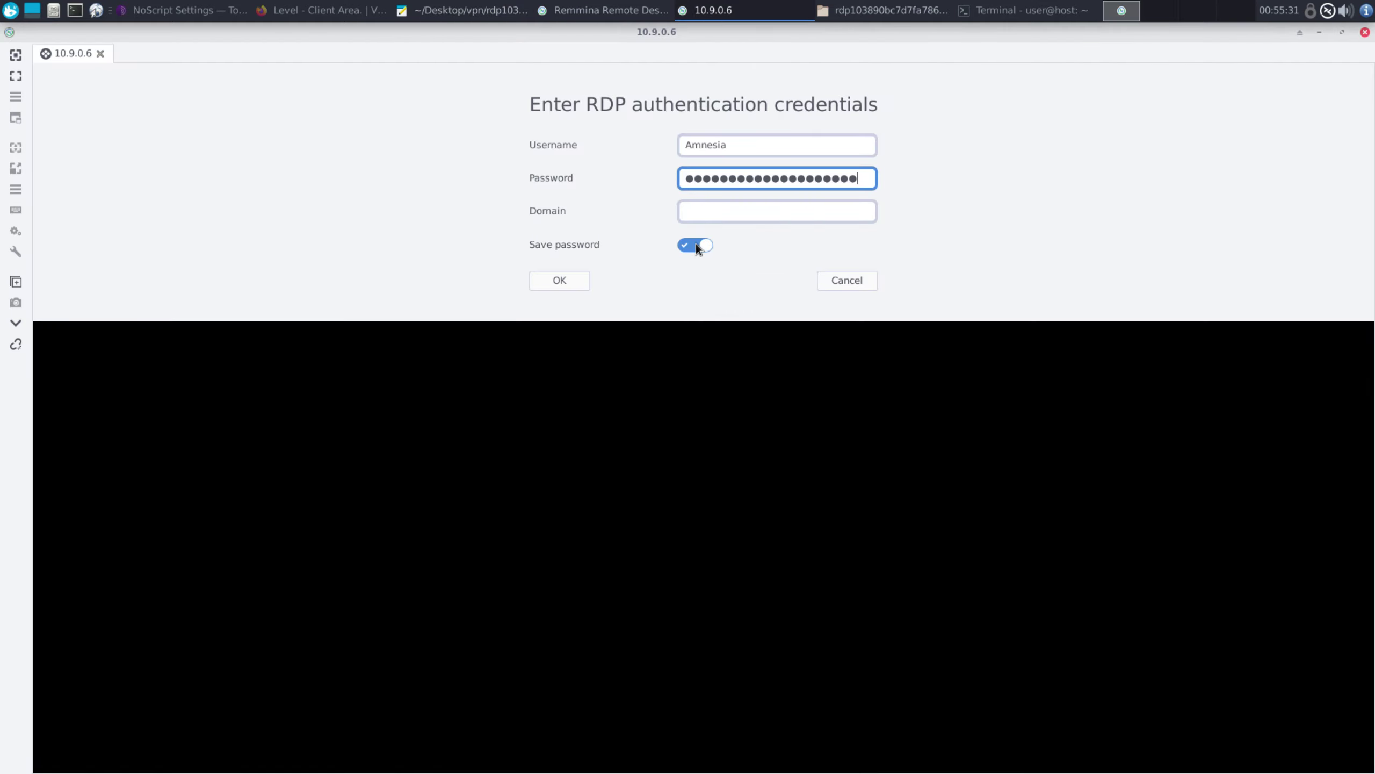
click(560, 280)
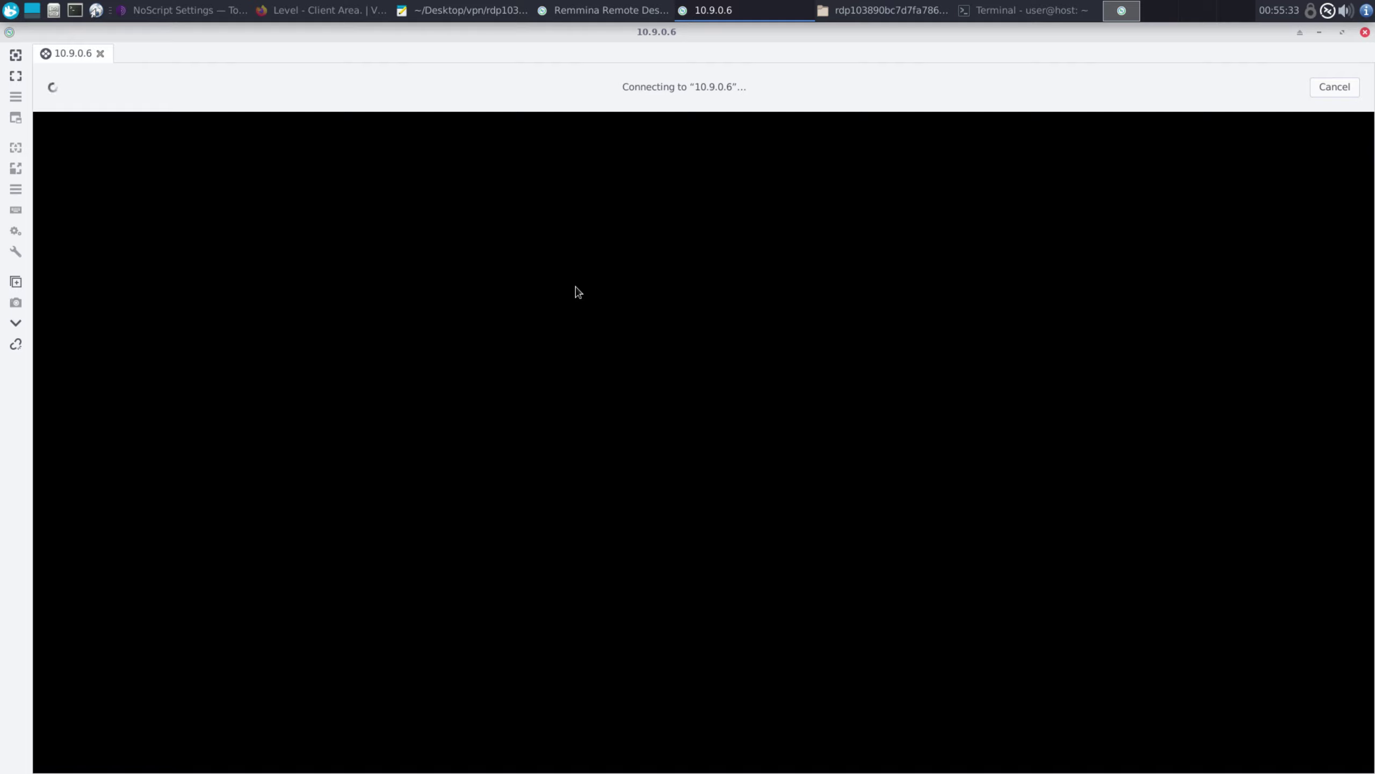